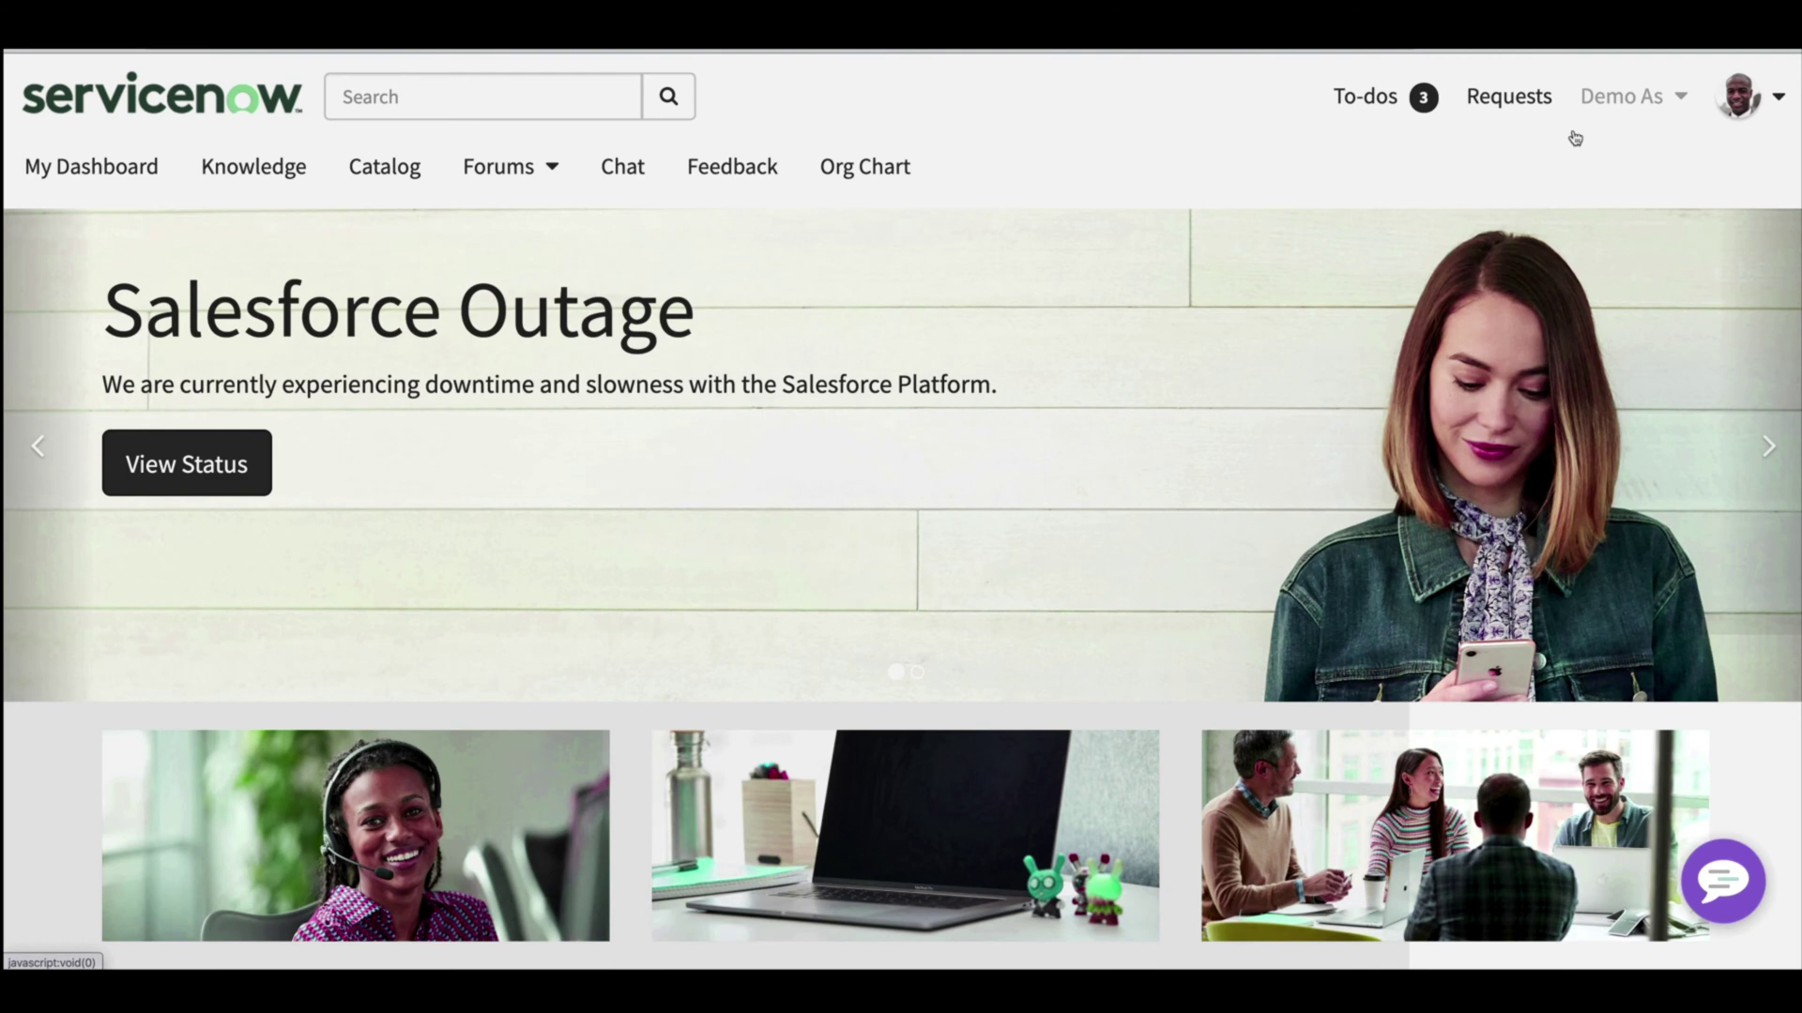
# - Open the Virtual Agent chat and browse the list of topics it can handle
pyautogui.click(1740, 880)
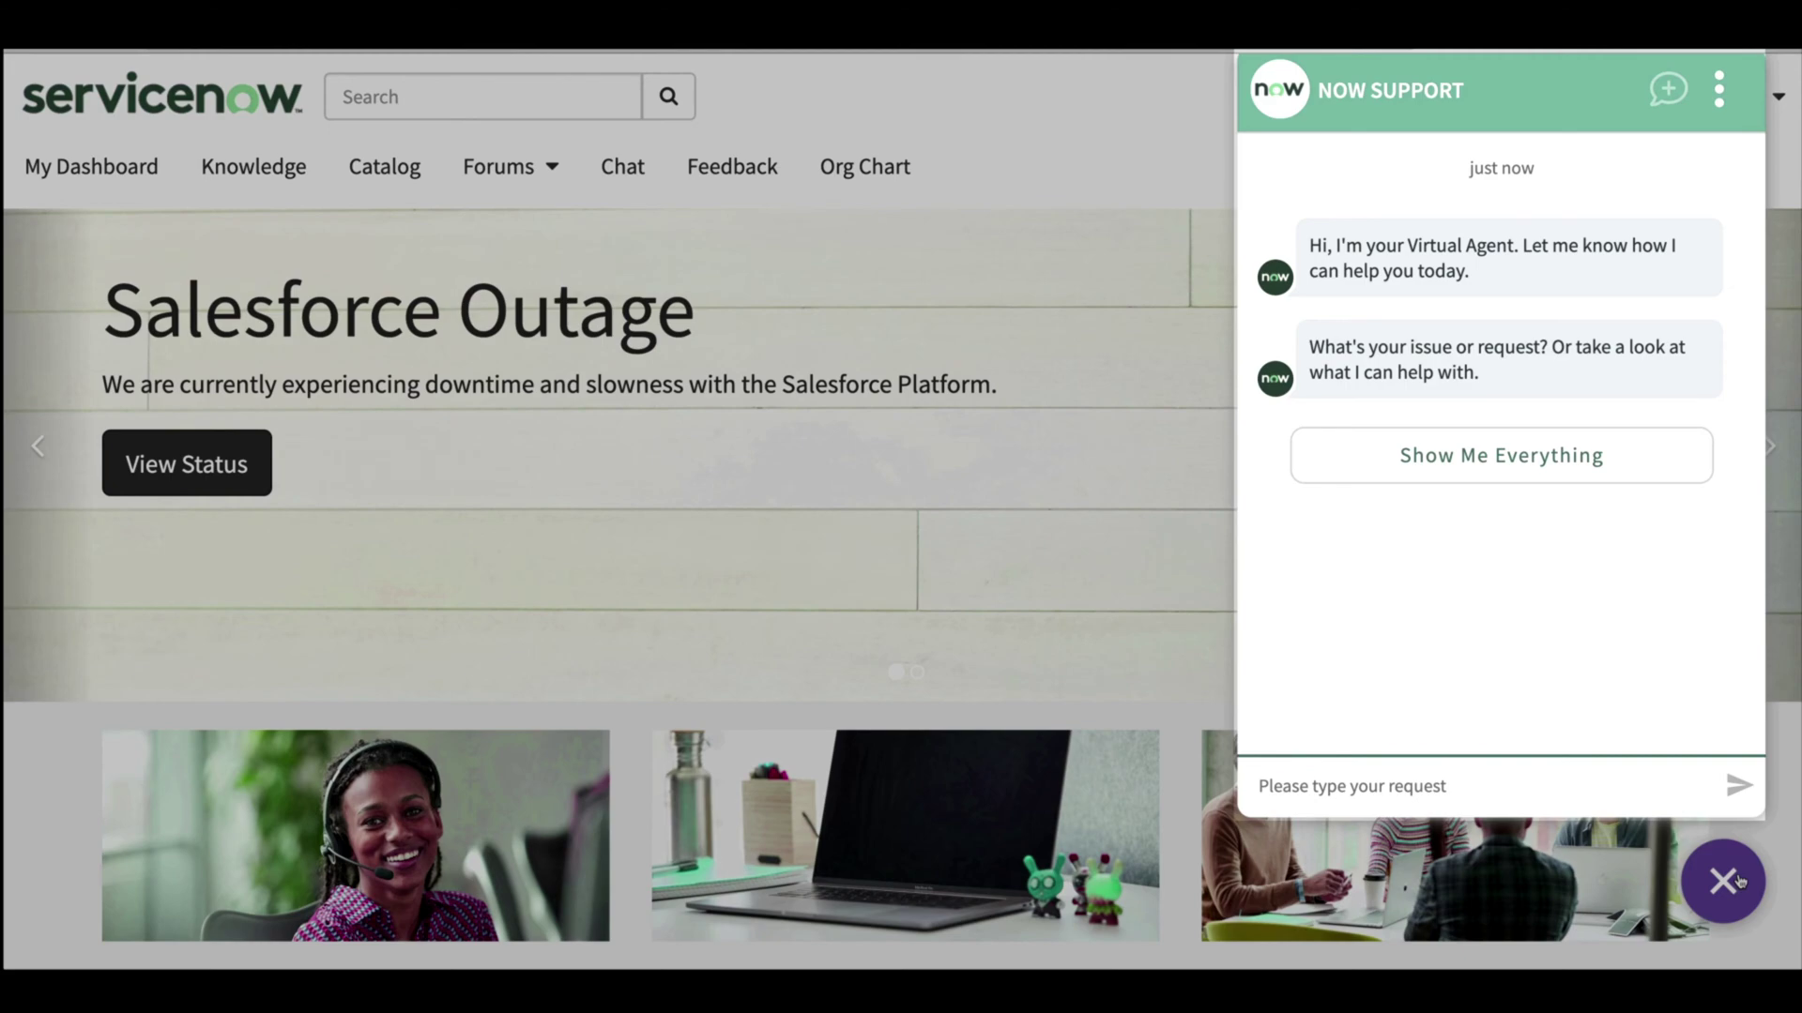
pyautogui.write('passw')
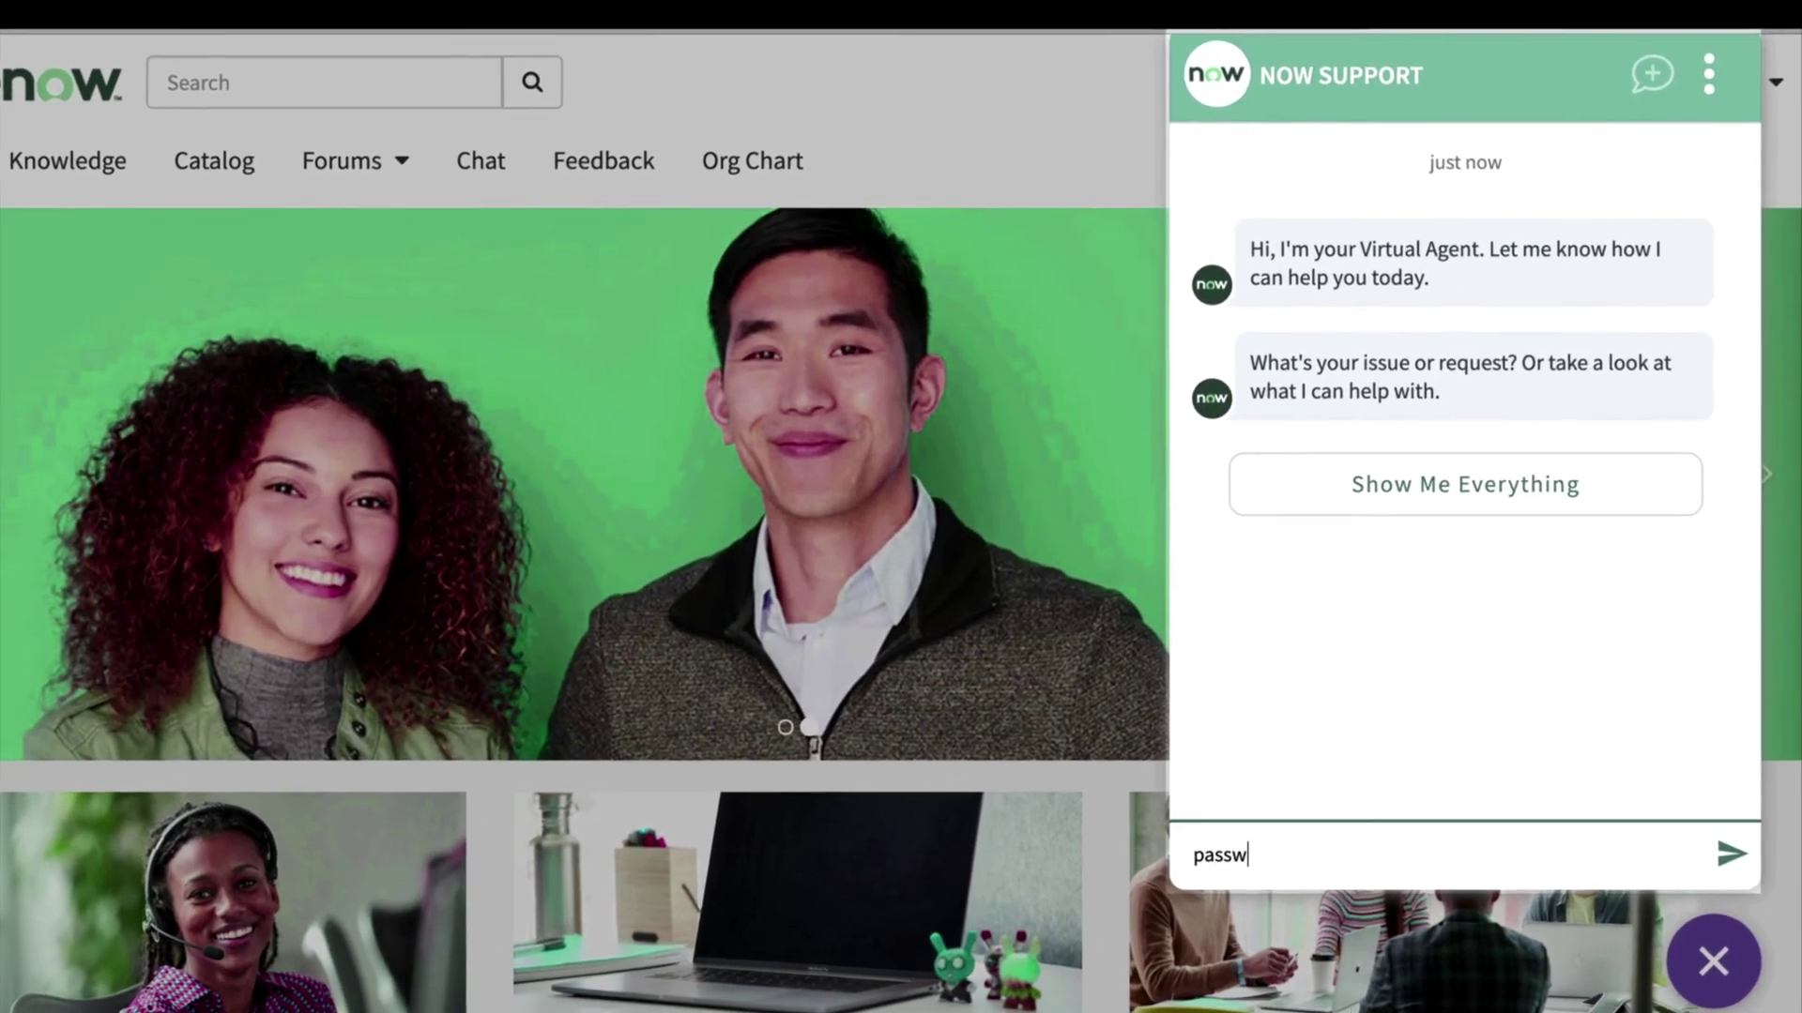
pyautogui.press('BackSpace')
pyautogui.press('BackSpace')
pyautogui.press('BackSpace')
pyautogui.press('BackSpace')
pyautogui.press('BackSpace')
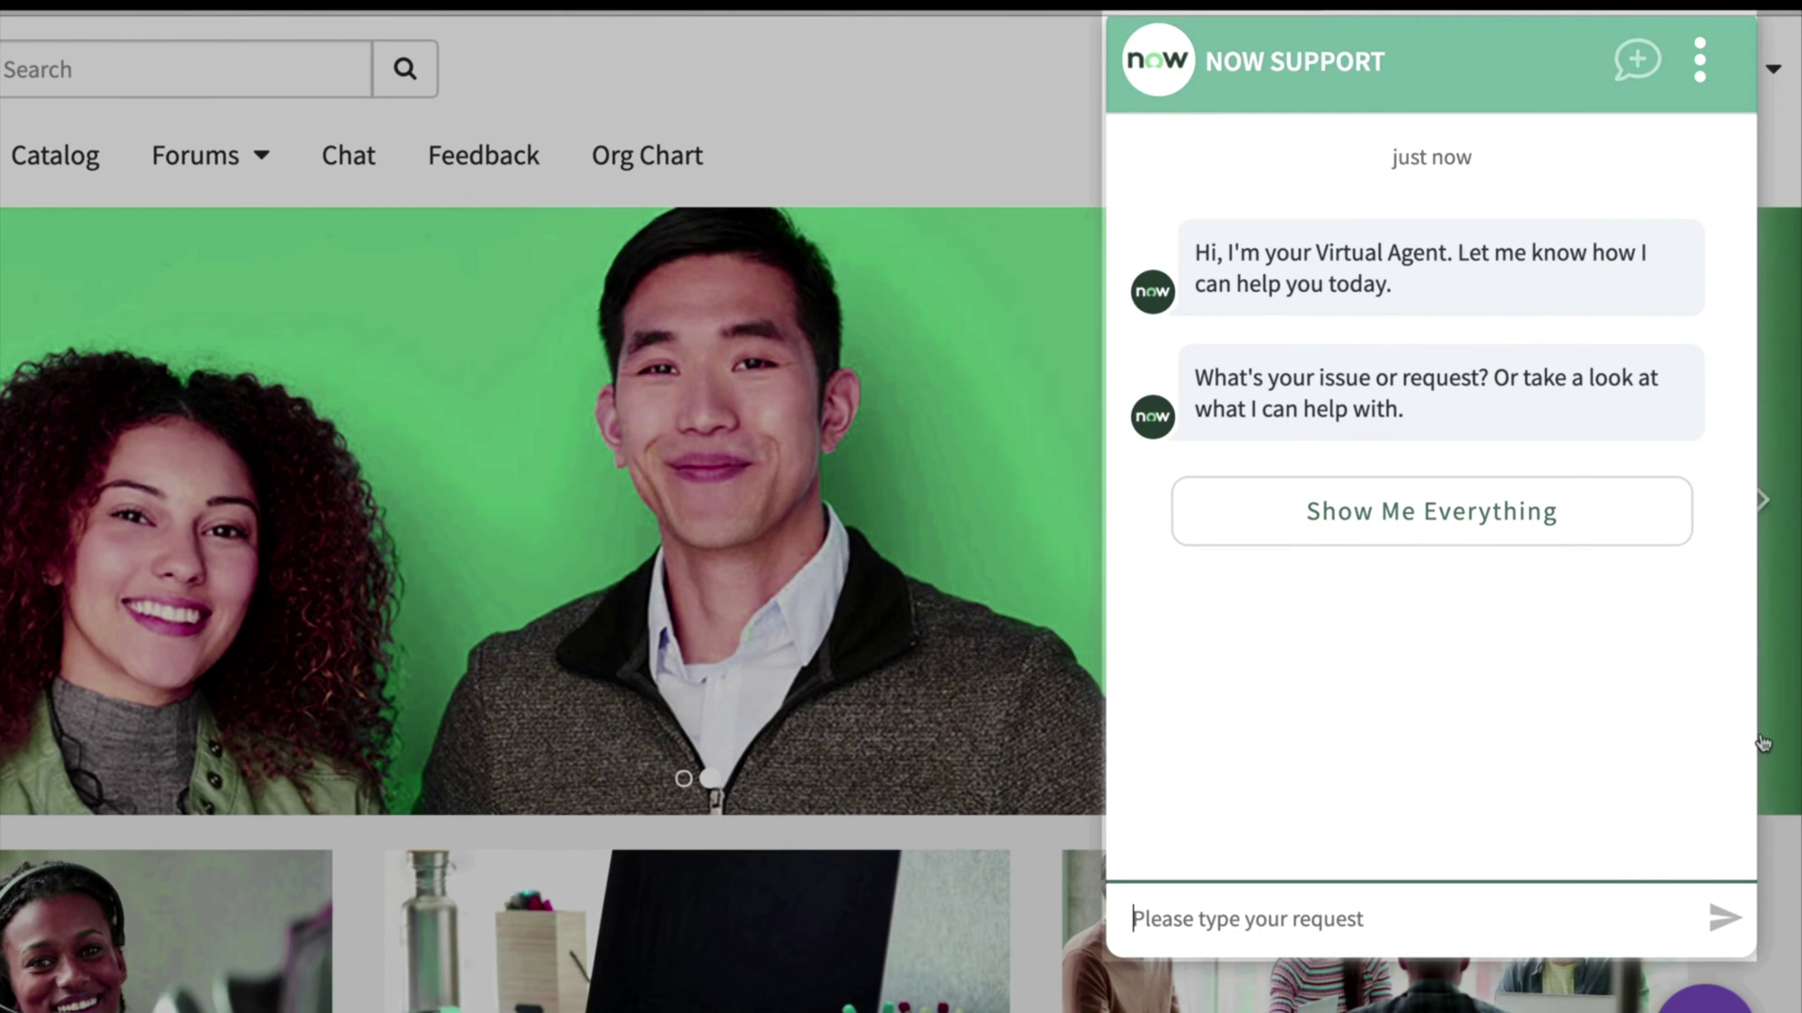
pyautogui.click(1581, 531)
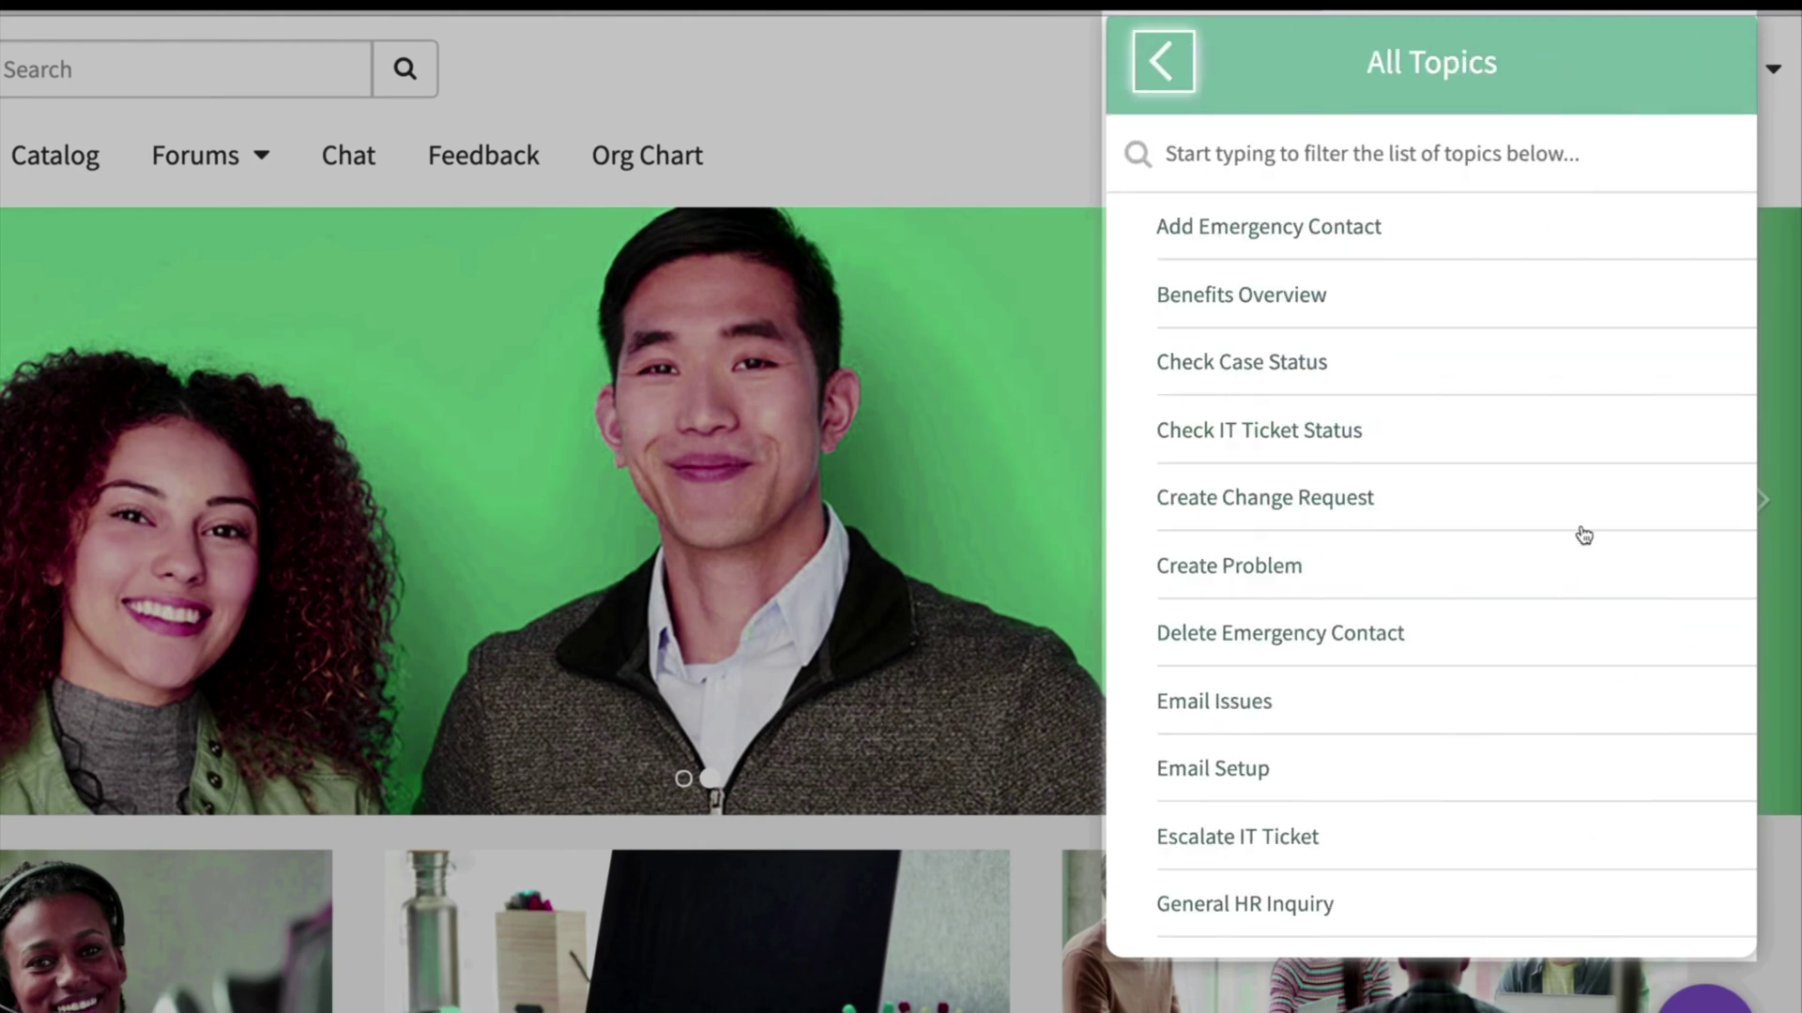
pyautogui.click(1163, 60)
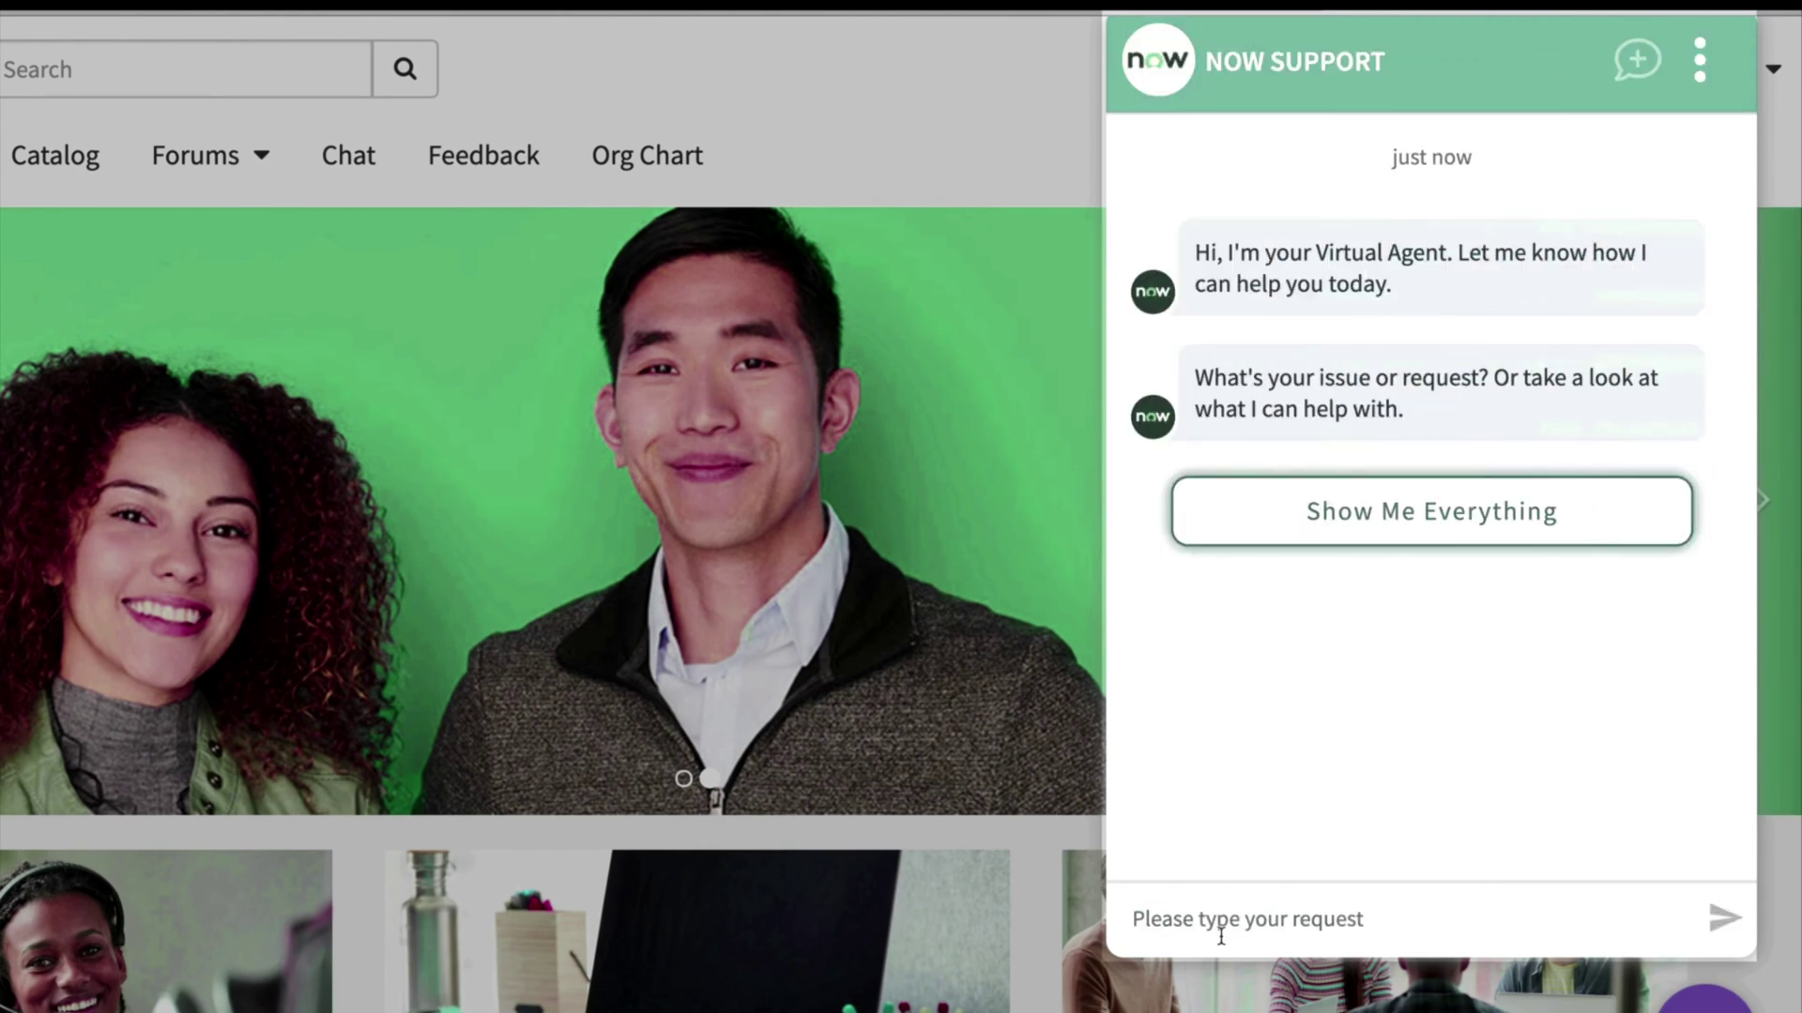
# - Send a 'Password reset' request and submit the username on the reset page
pyautogui.click(1220, 937)
pyautogui.write('Pas')
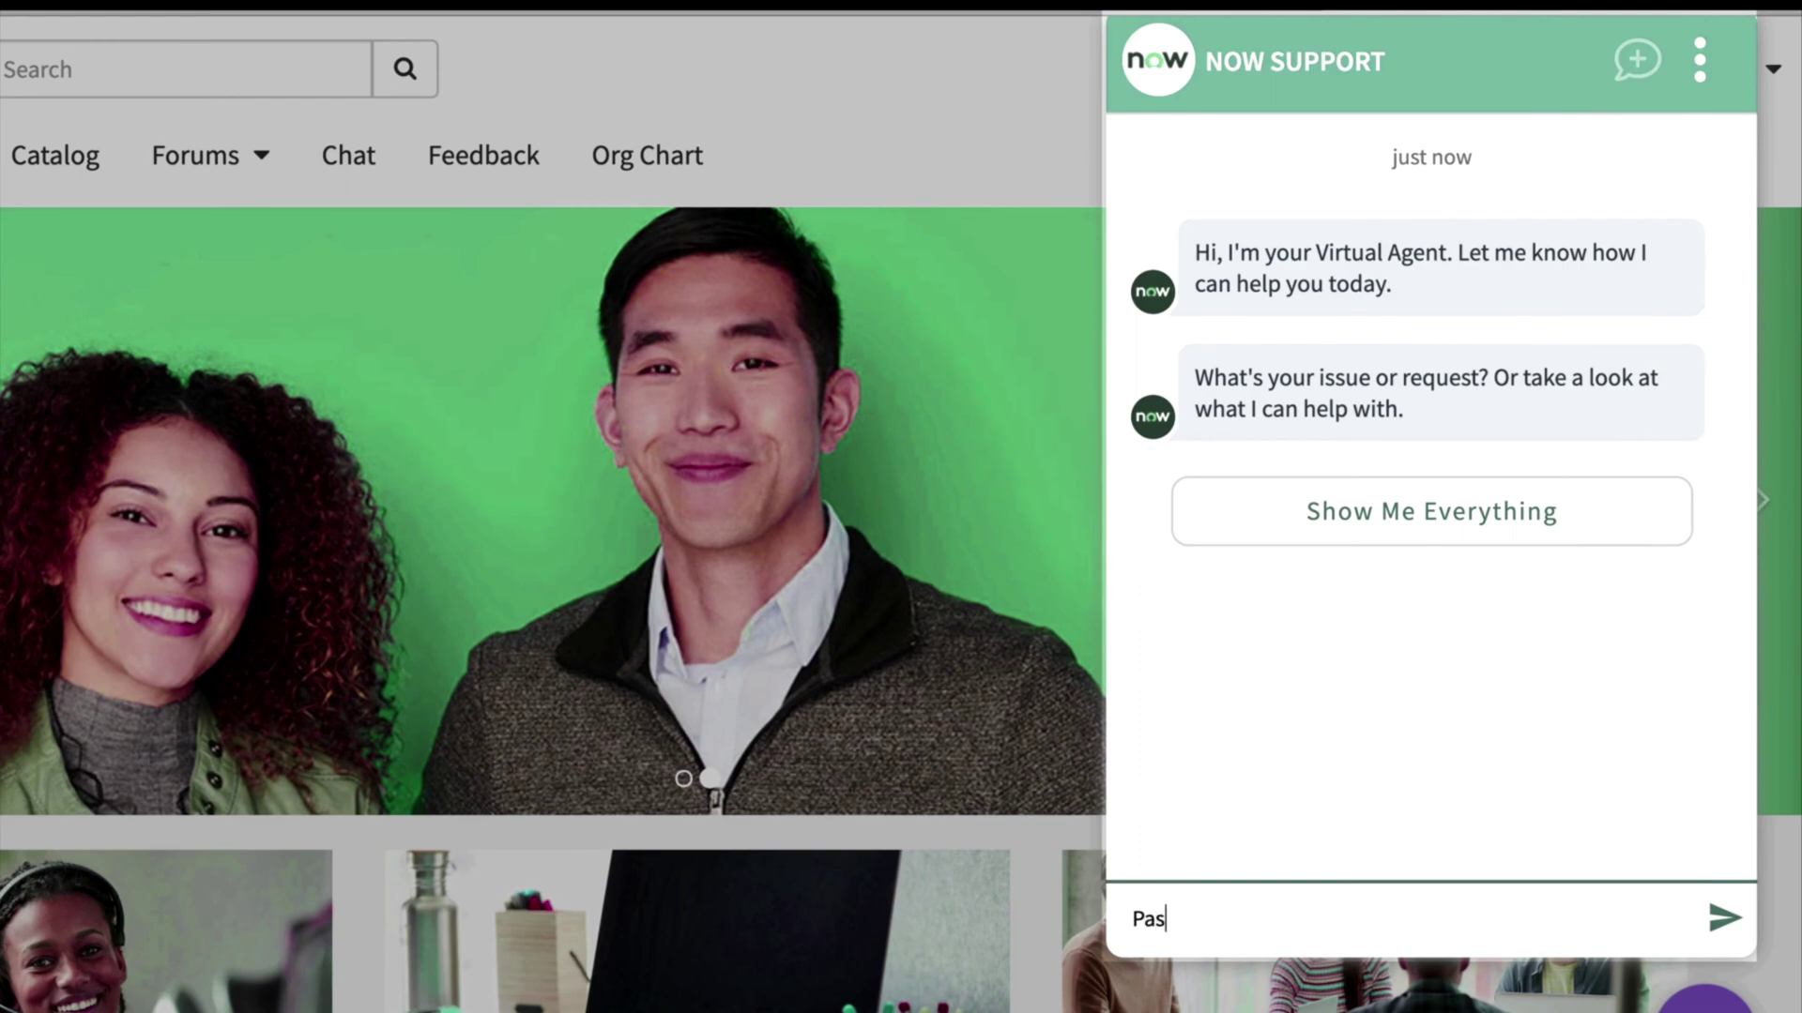
pyautogui.write('sword reset')
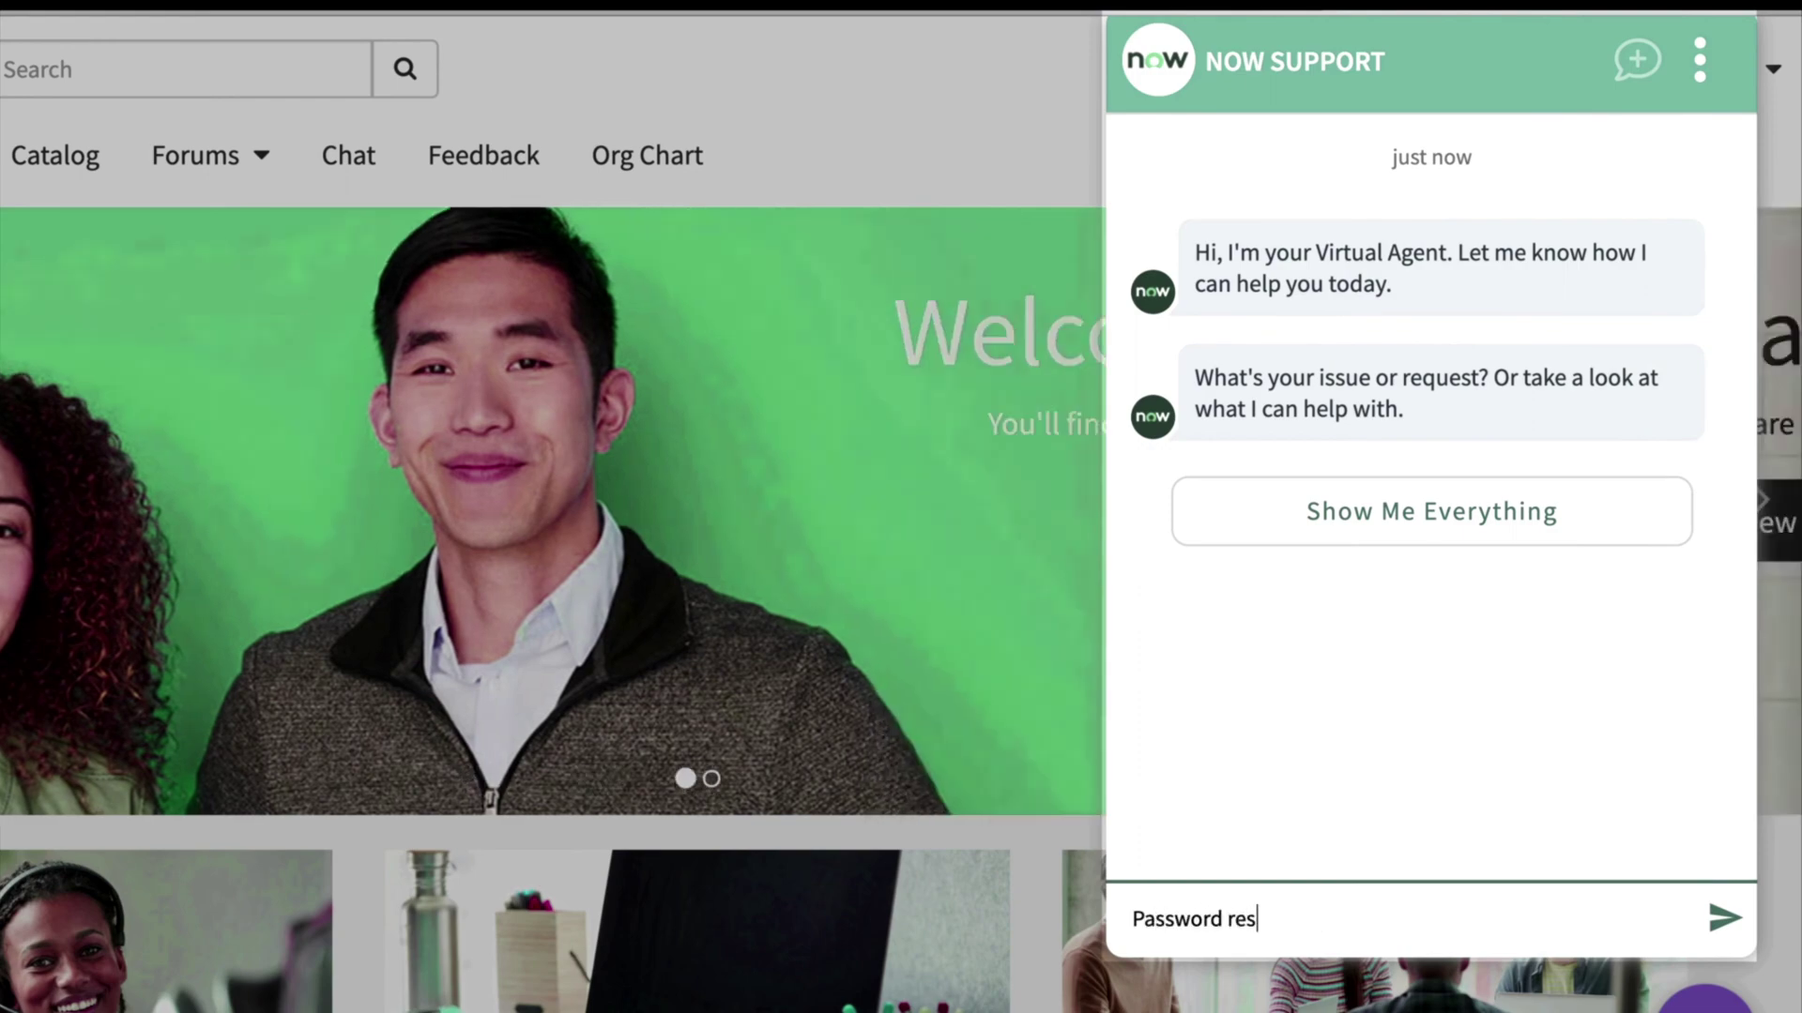
pyautogui.press('Return')
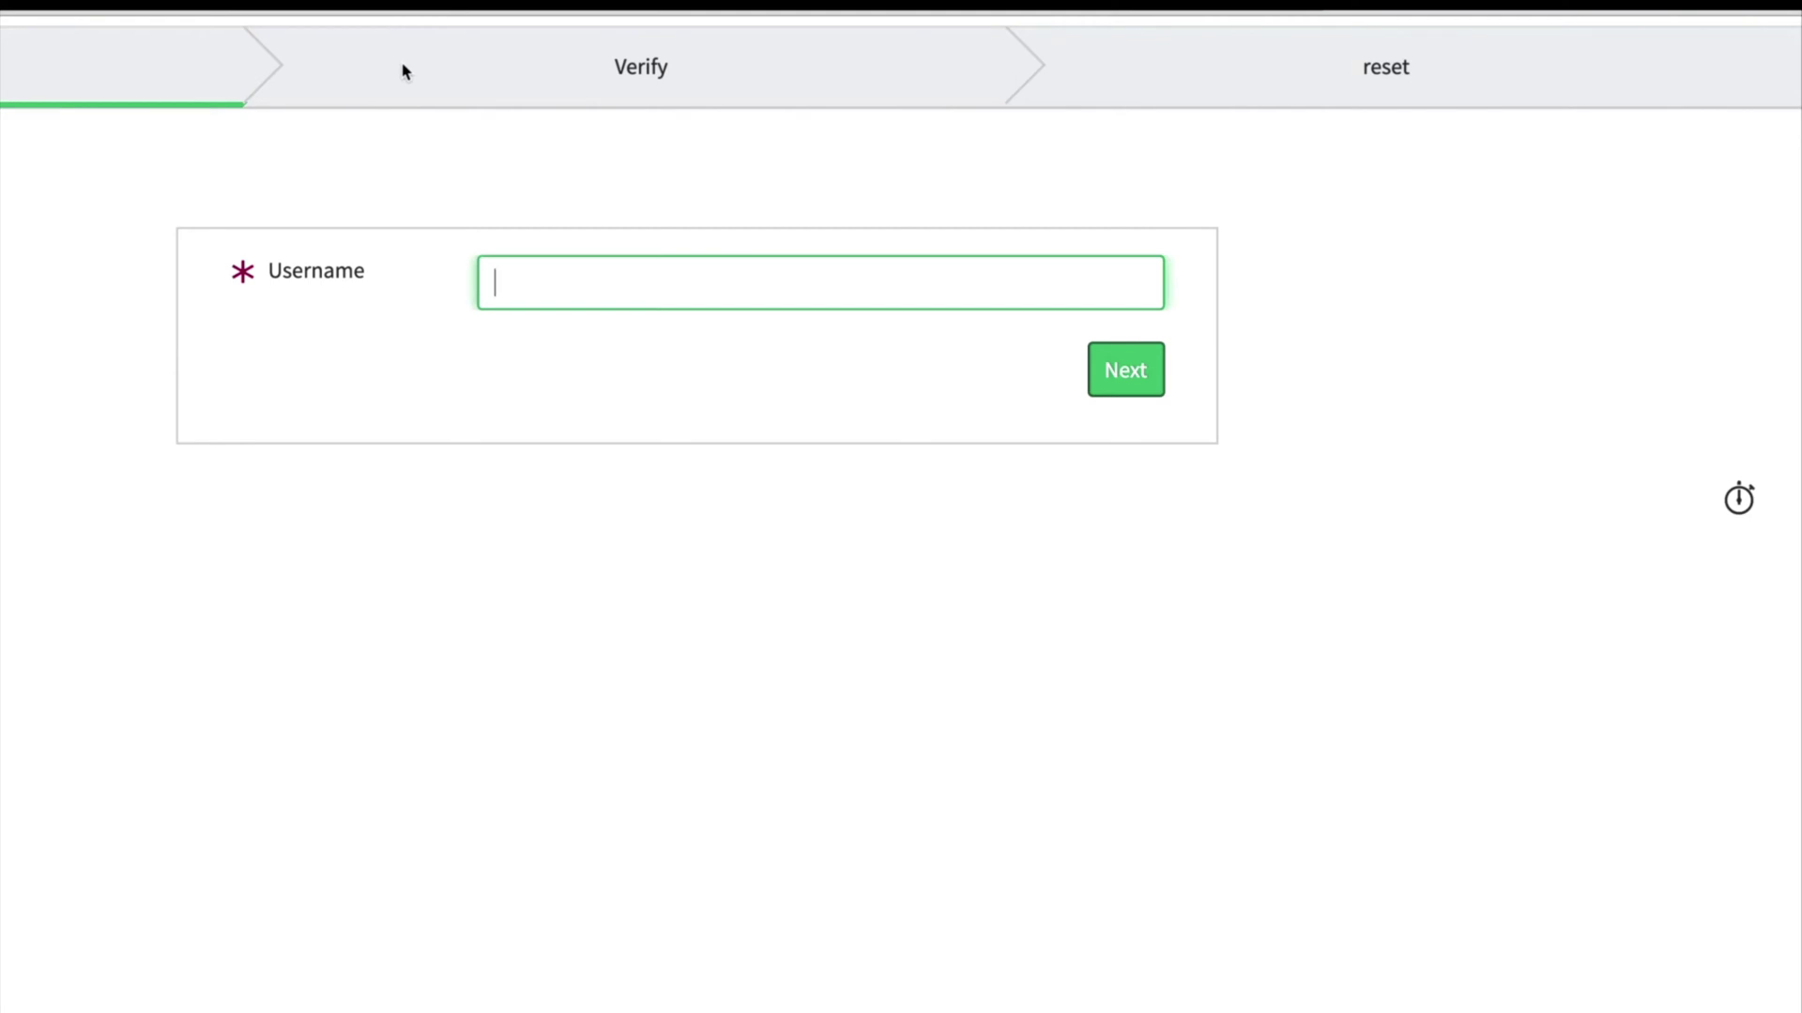
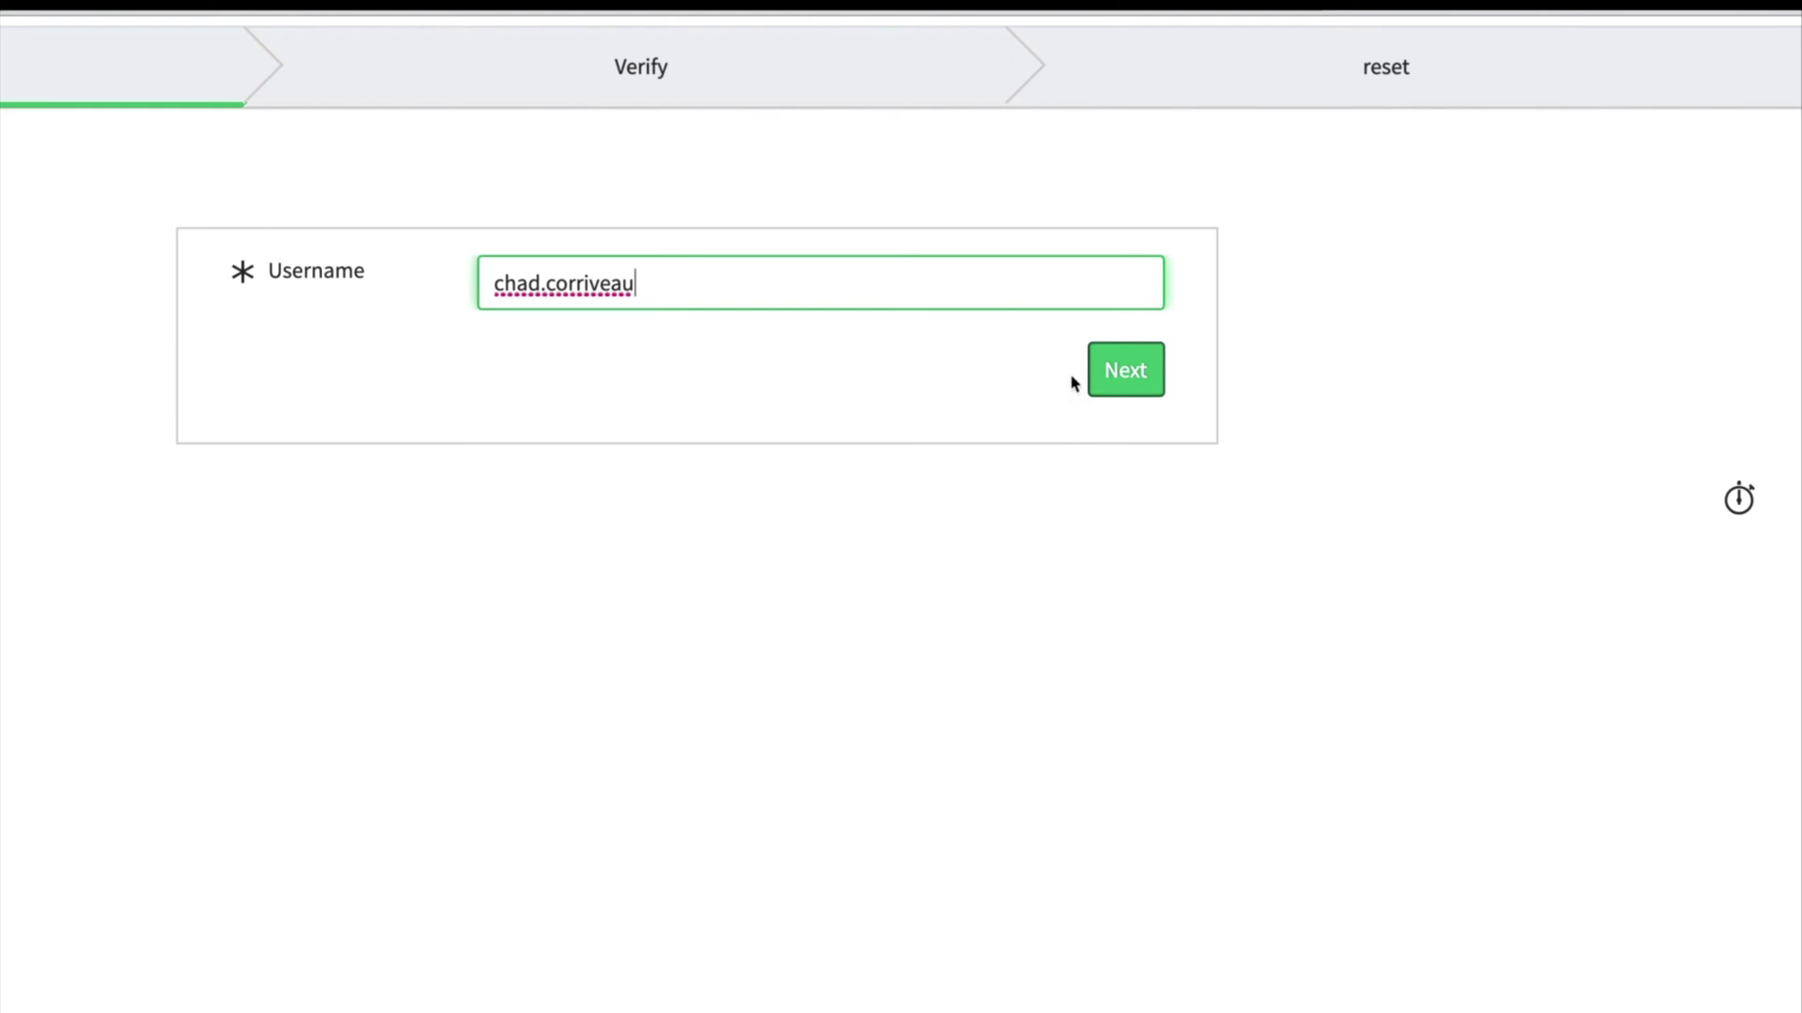
pyautogui.click(1115, 385)
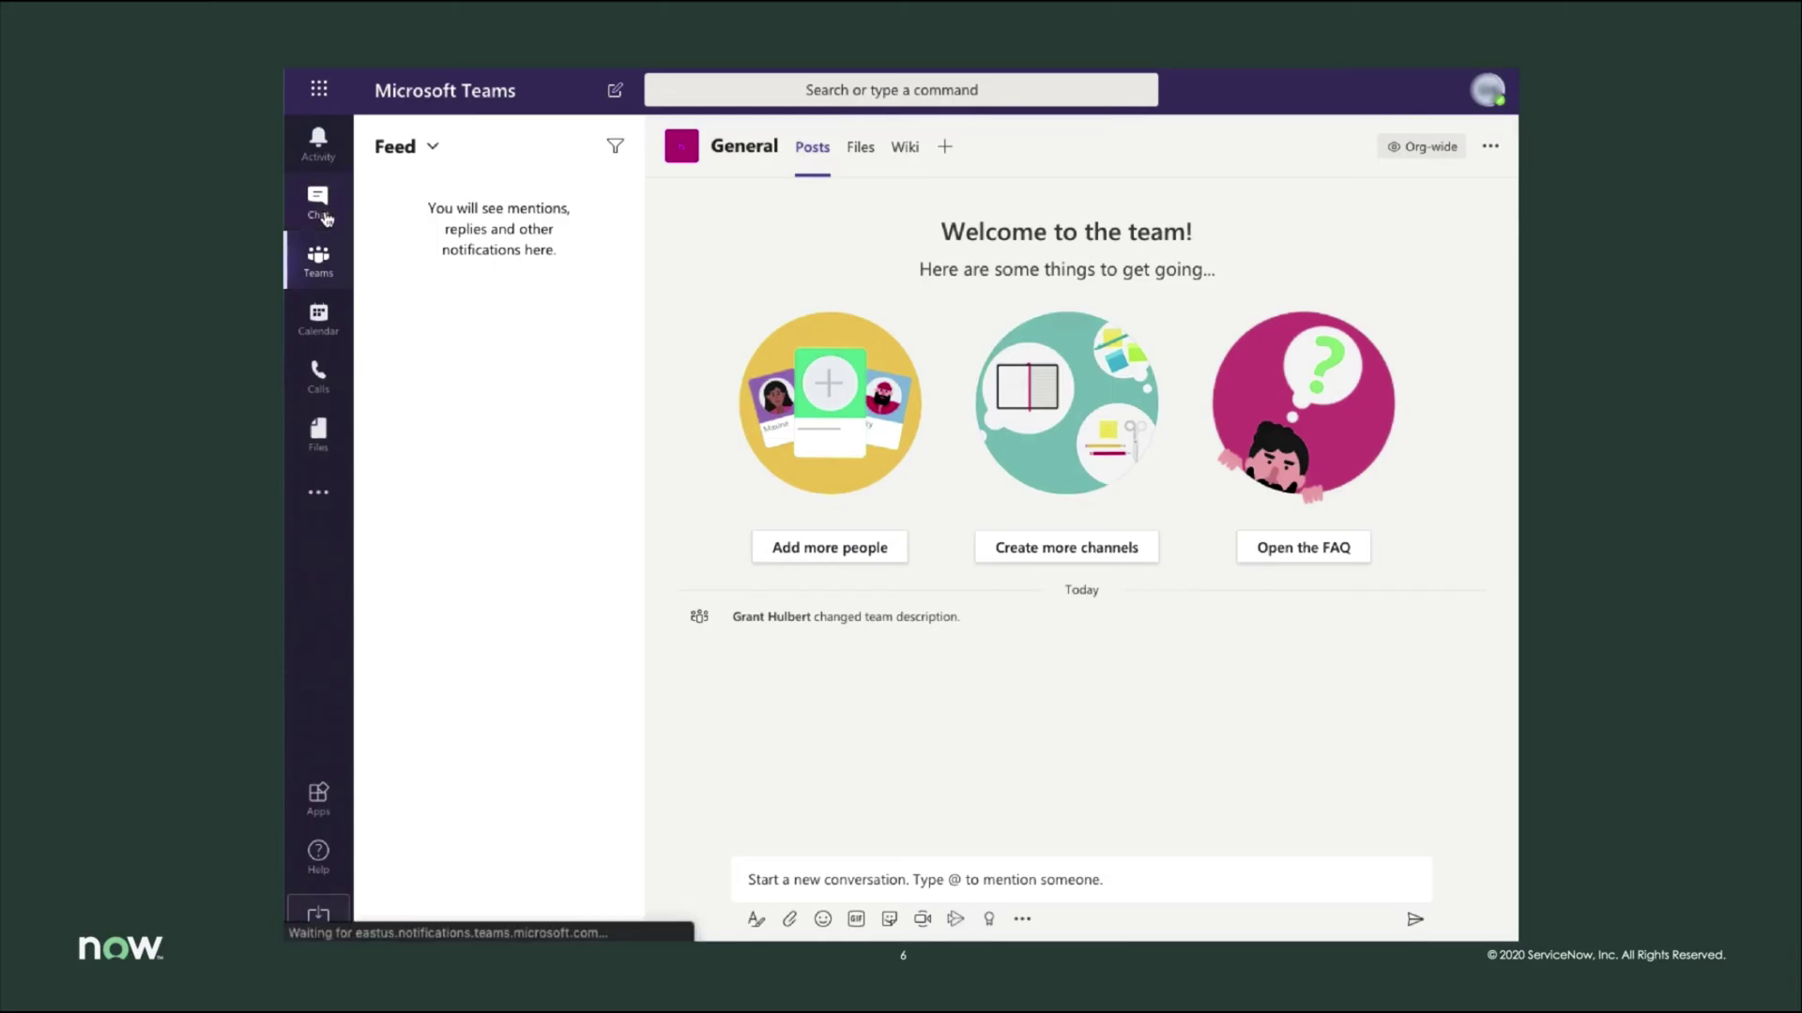
pyautogui.click(323, 214)
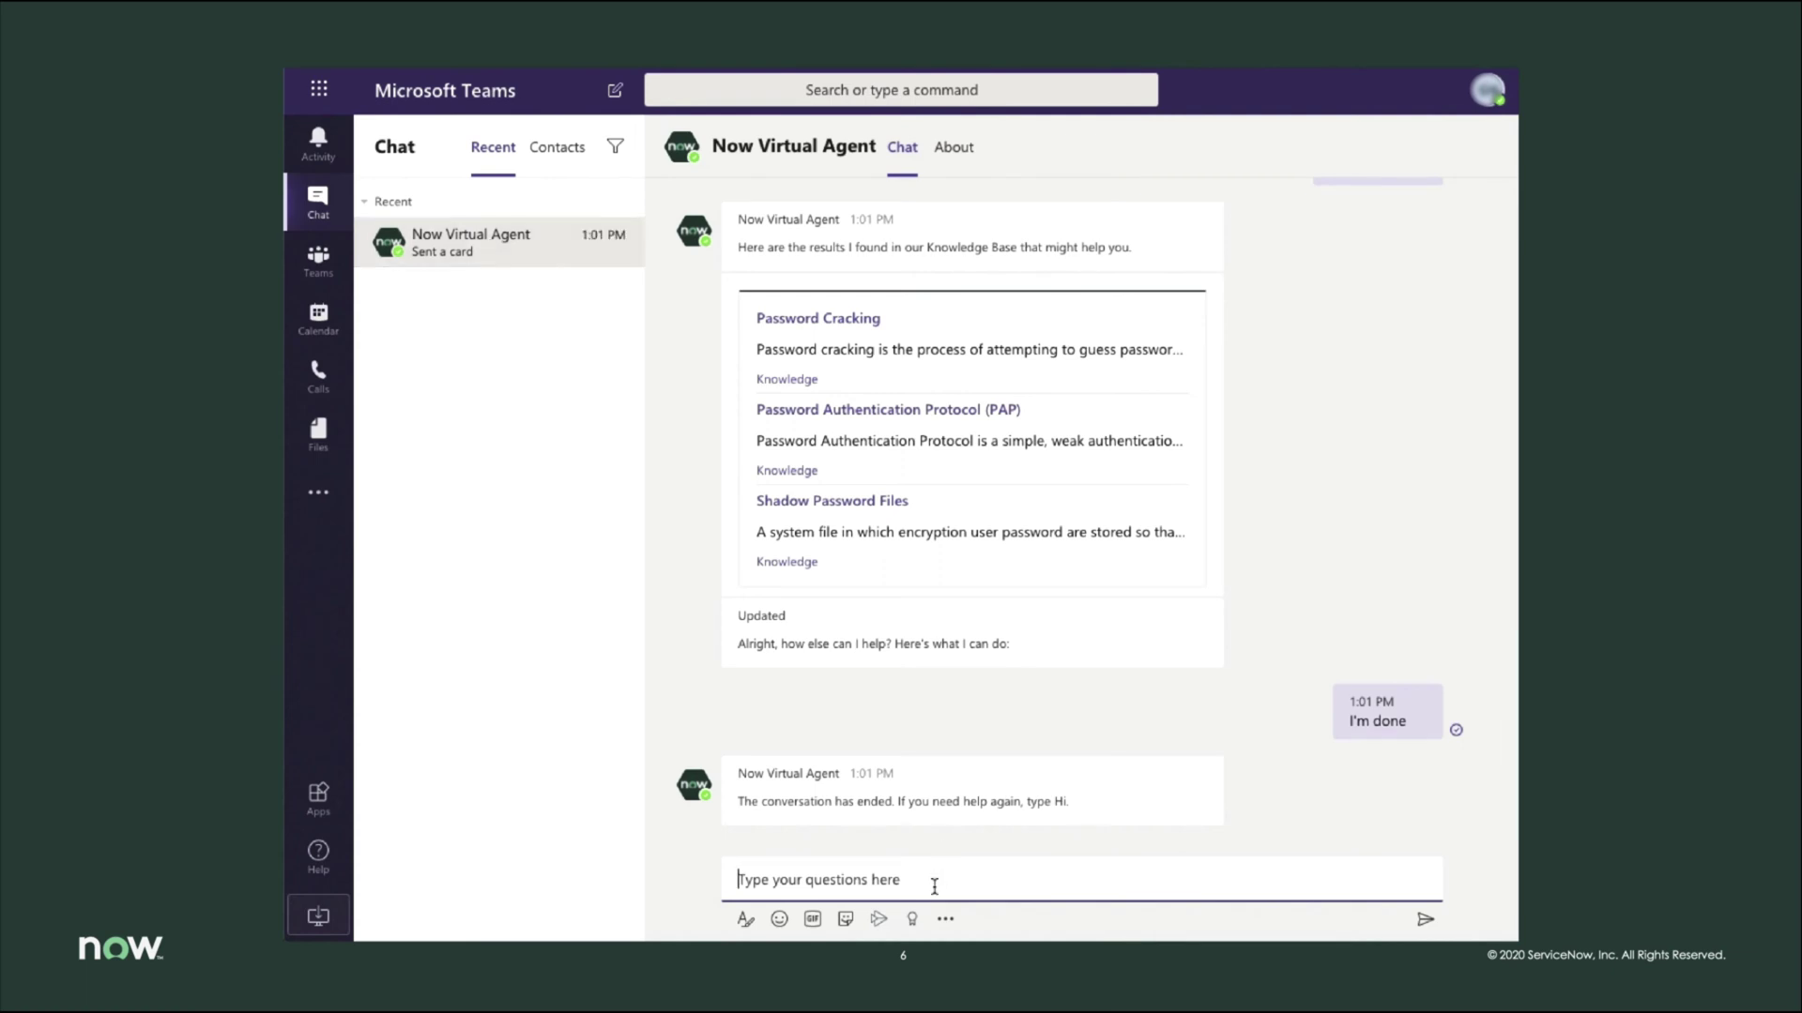
# - Report 'can't get on vpn', choose VPN Connectivity and mac, and expand the VPN steps
pyautogui.write("can't get on vpn")
pyautogui.press('Return')
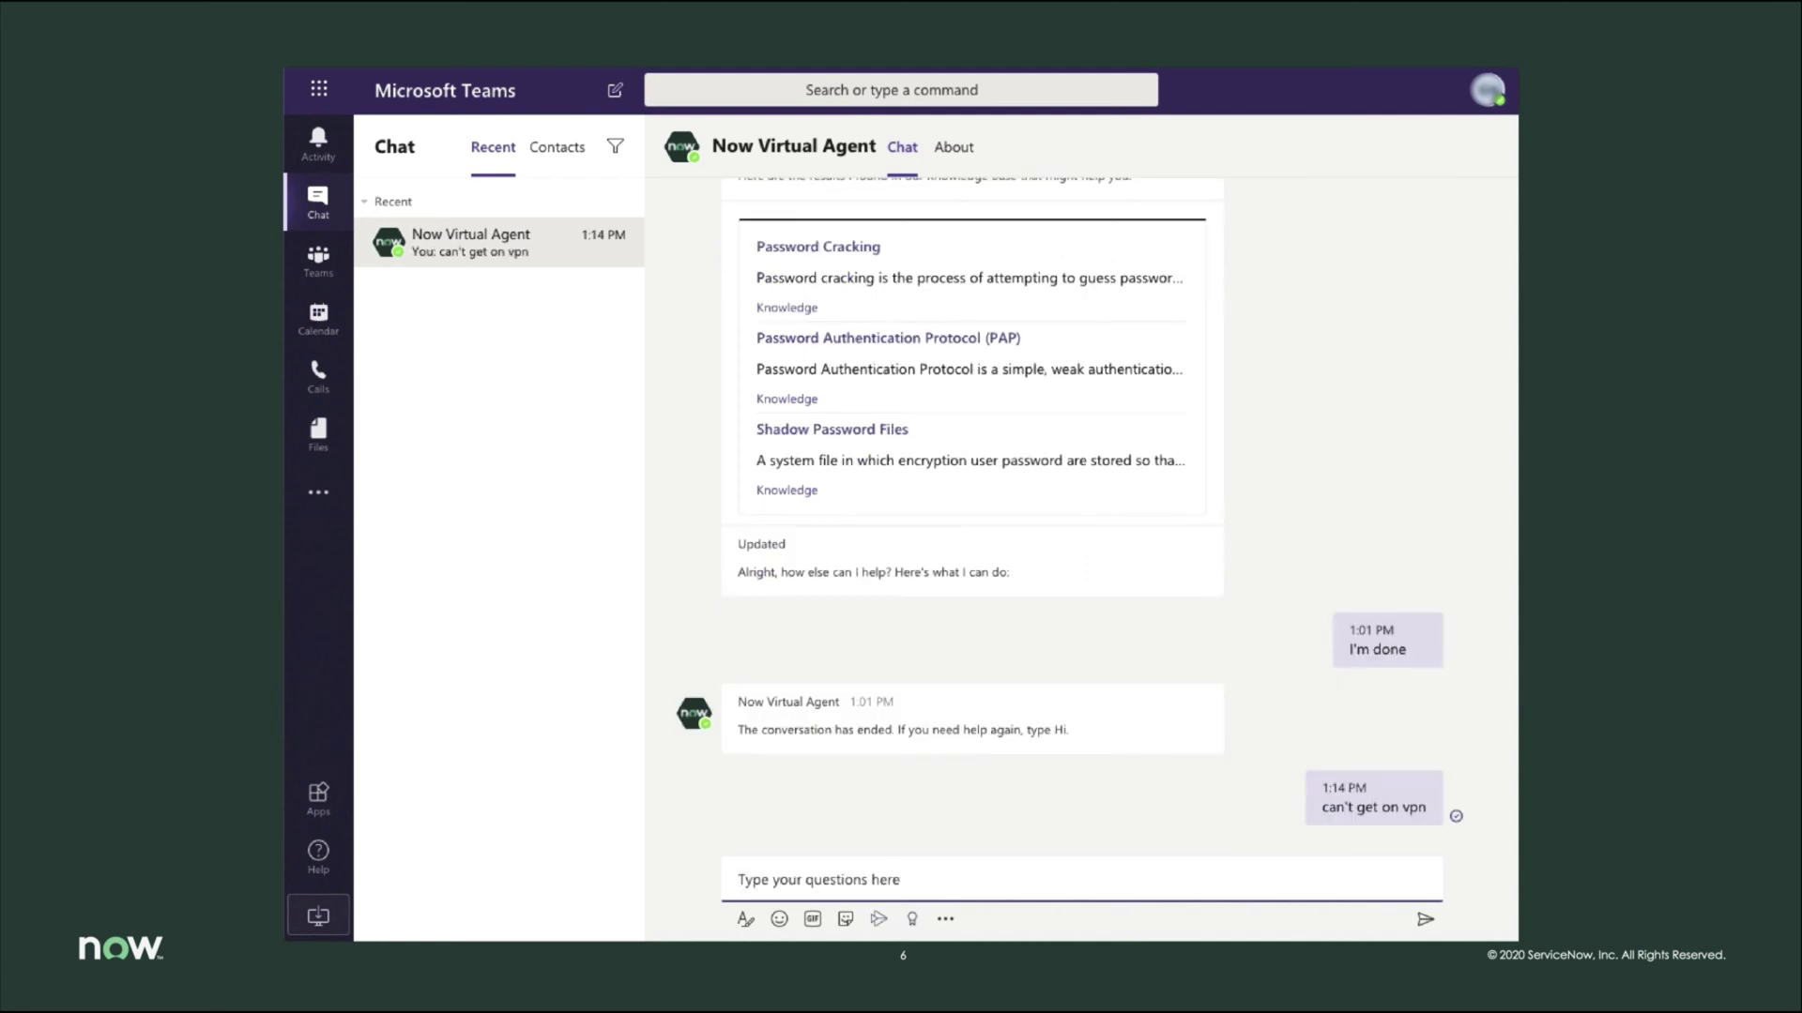
pyautogui.moveTo(1082, 738)
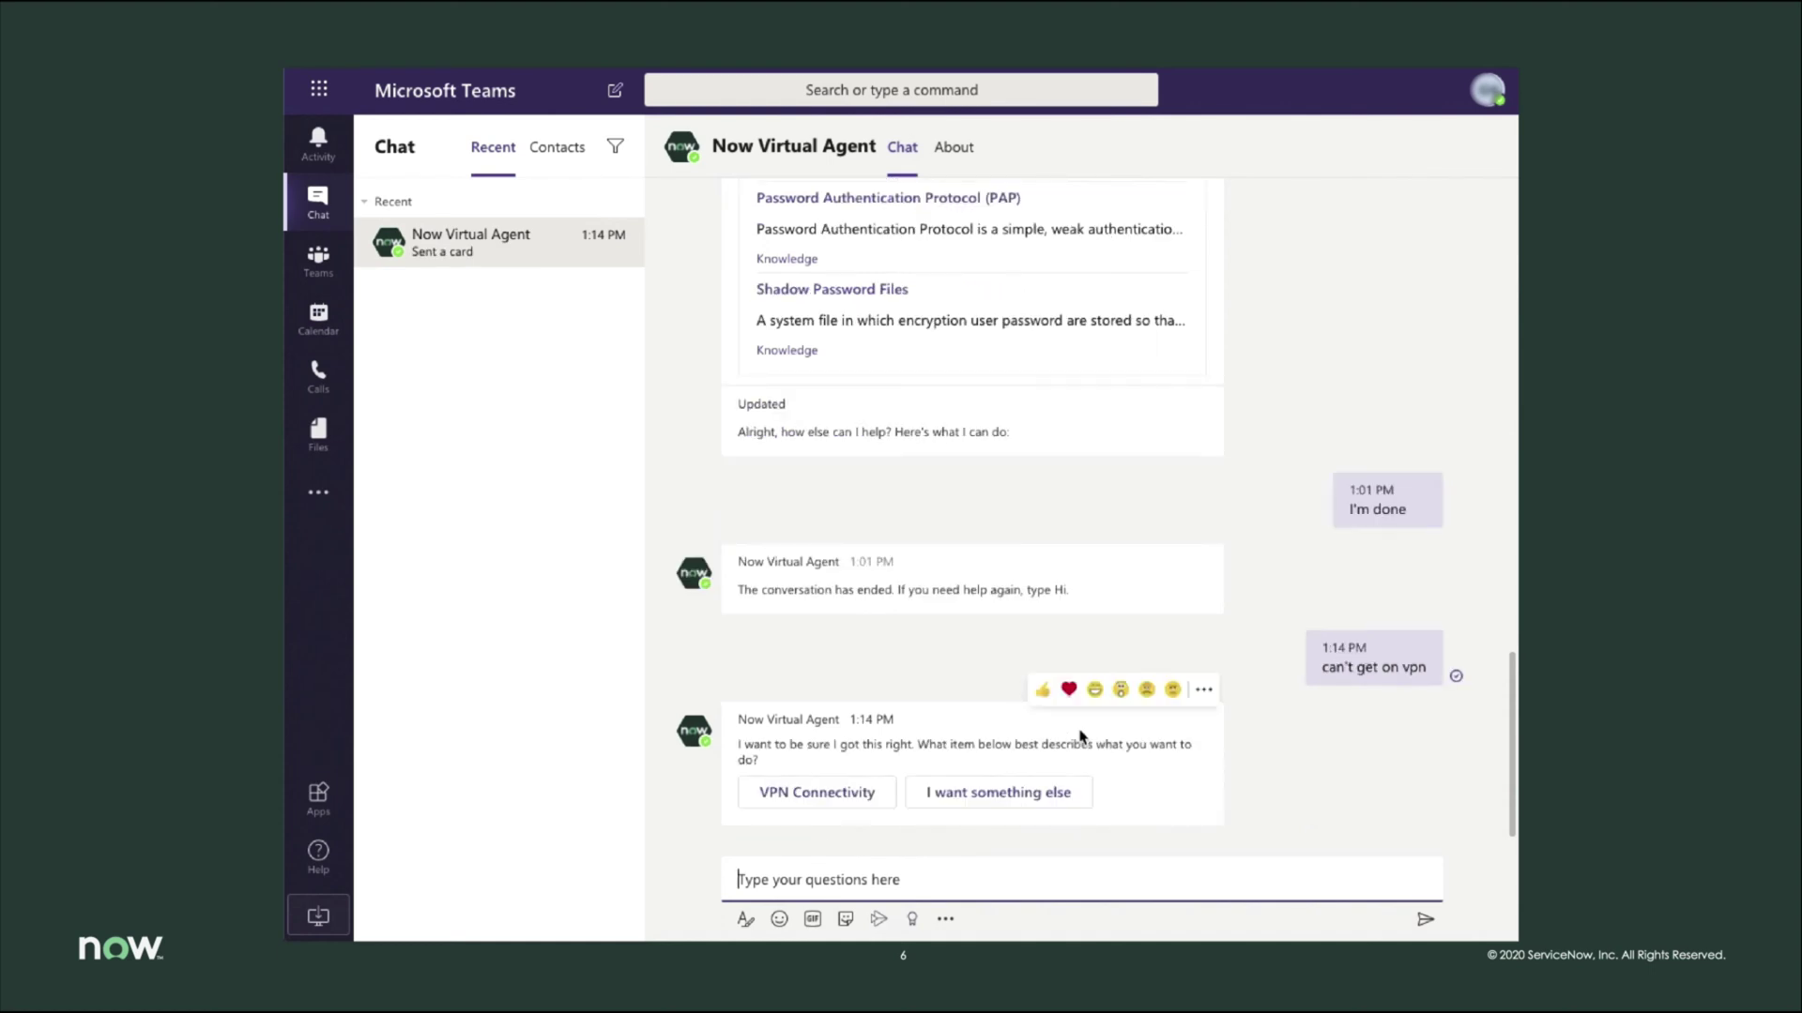
pyautogui.click(843, 794)
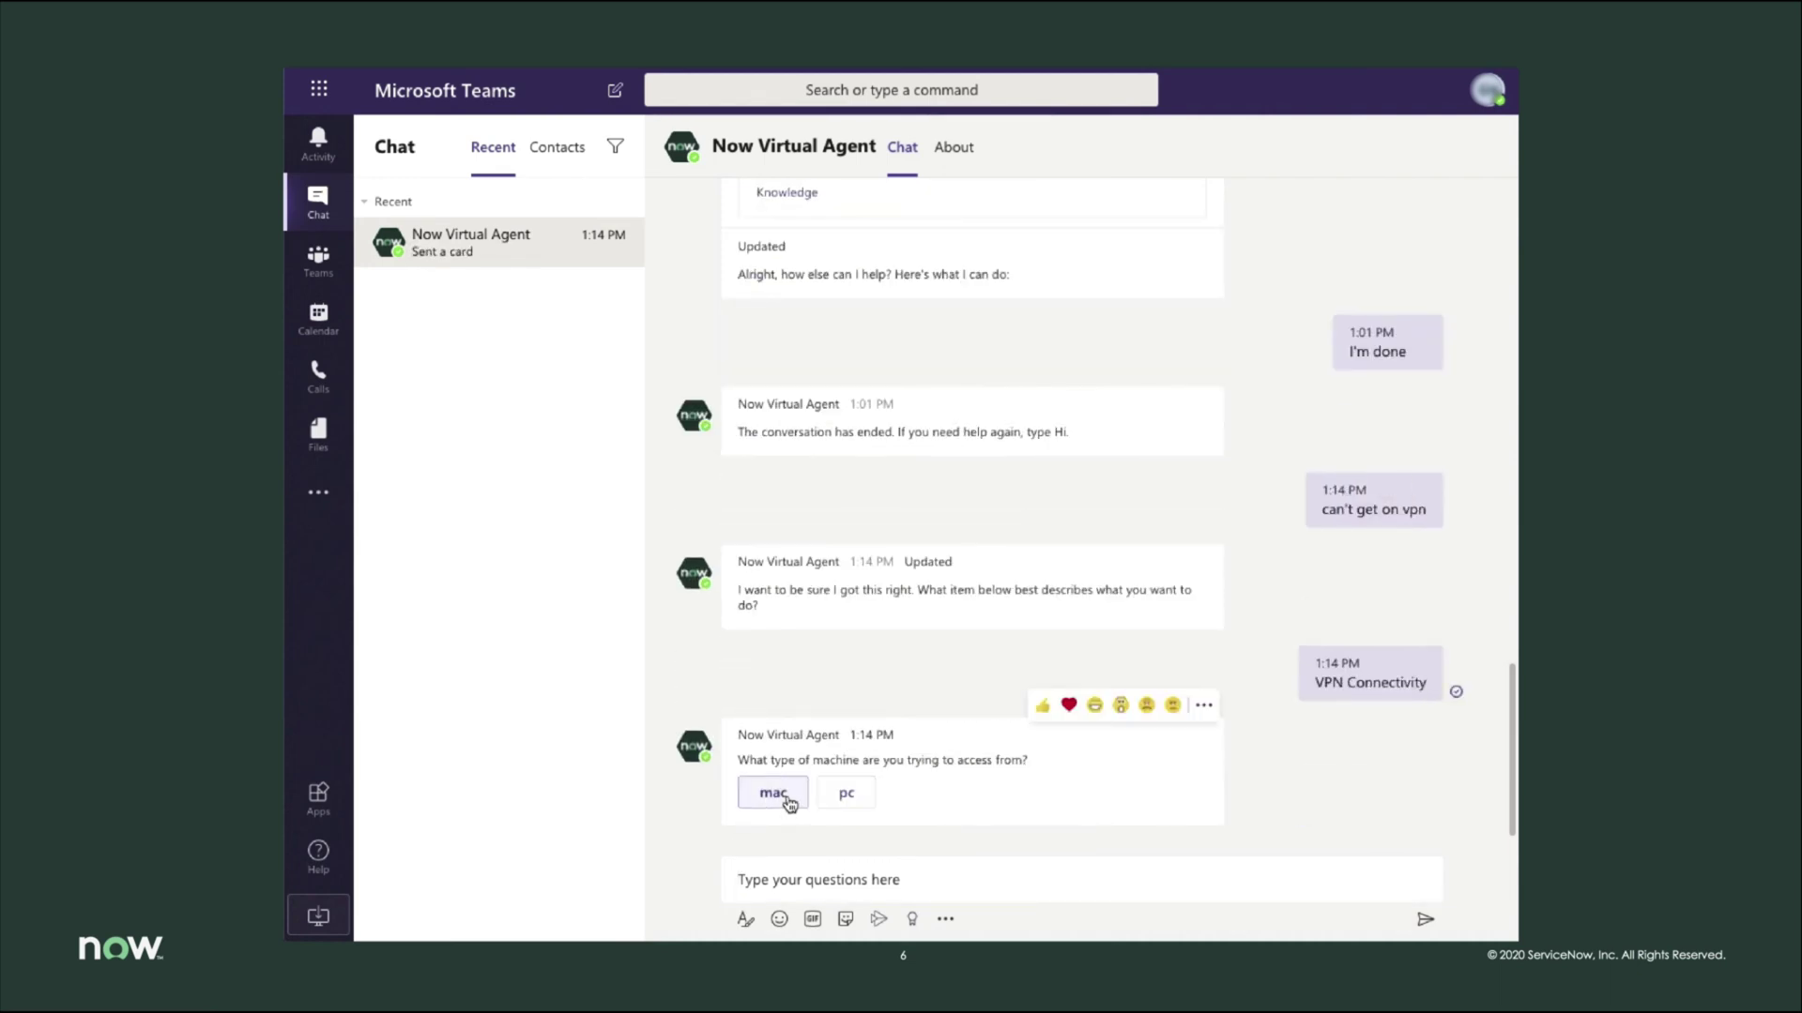
pyautogui.click(788, 804)
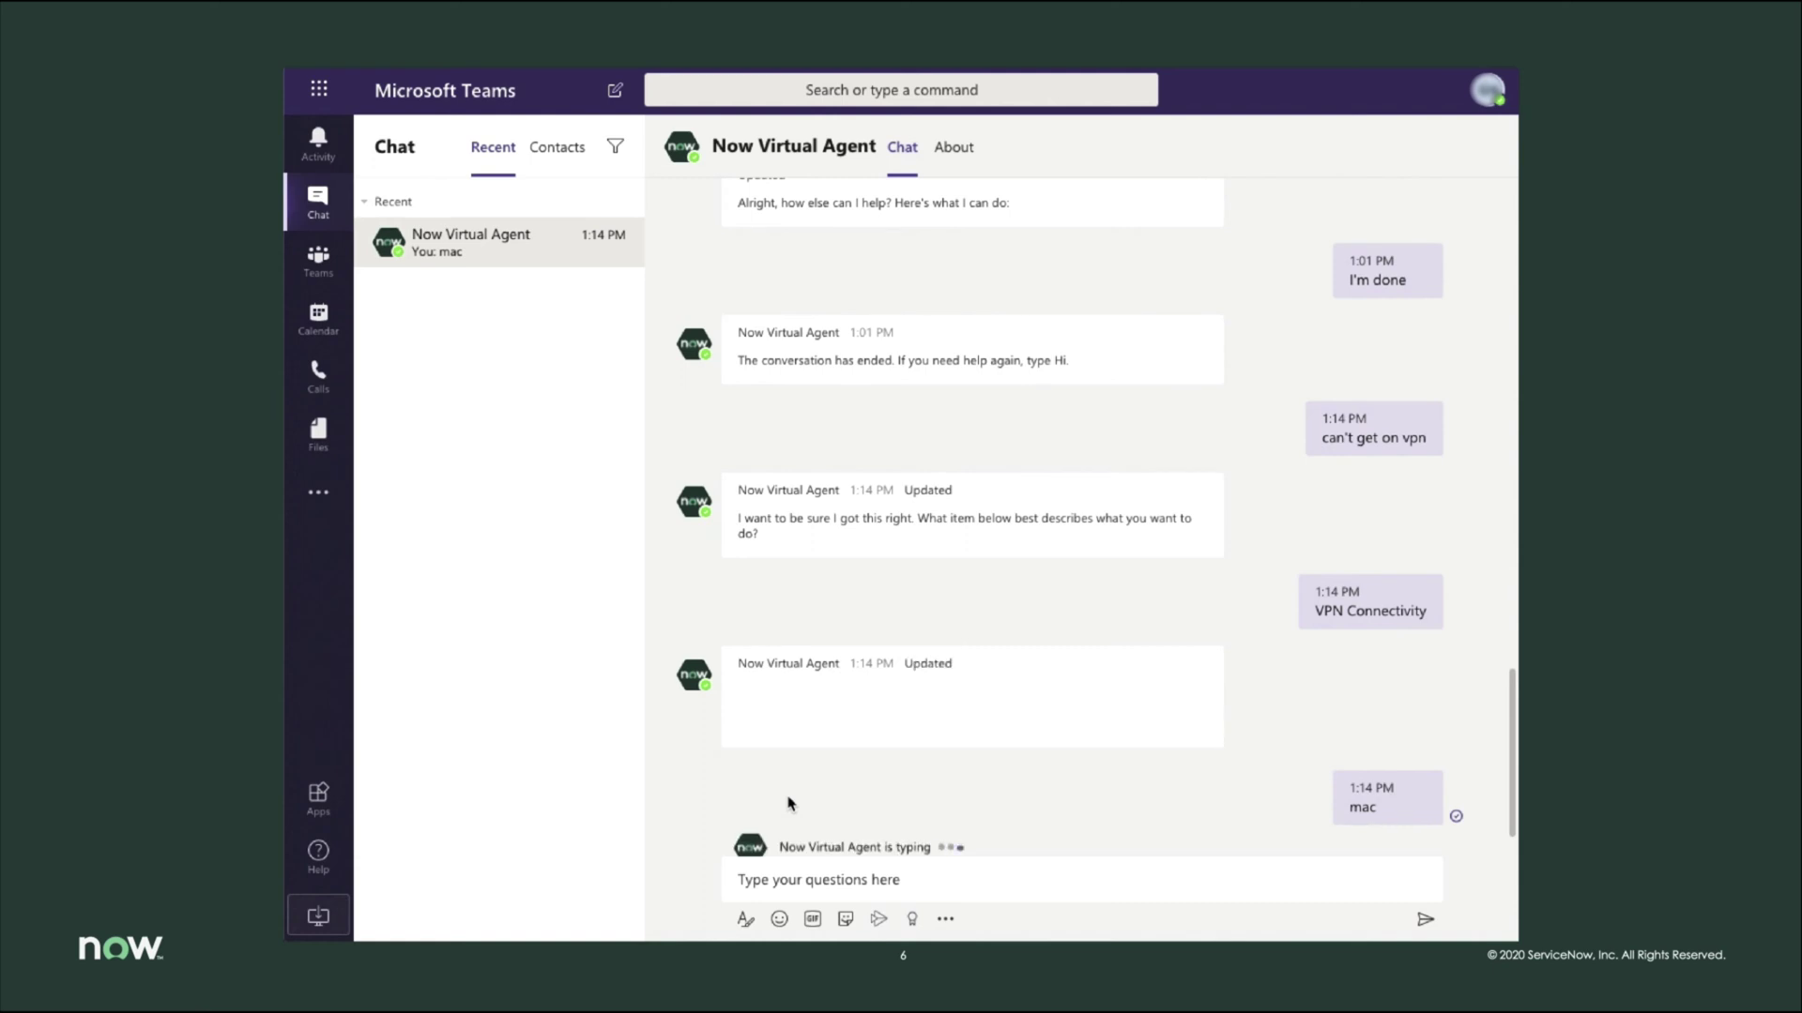
pyautogui.click(791, 801)
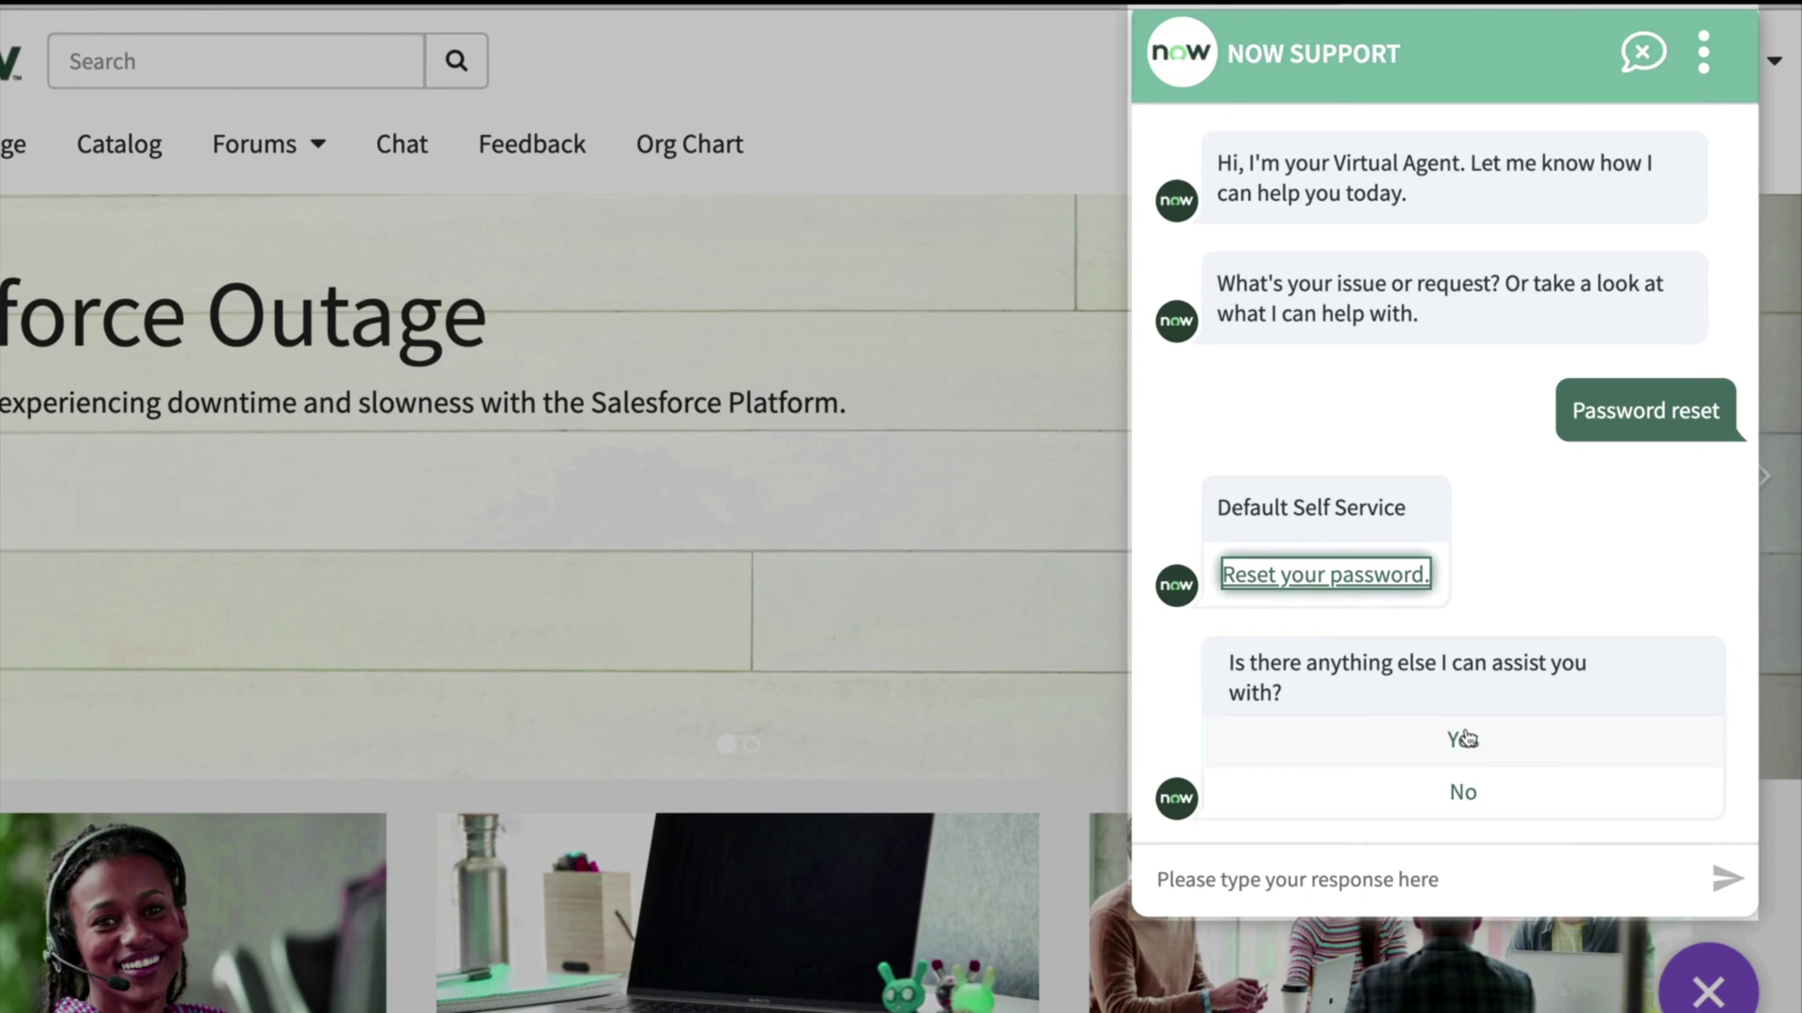
# - Ask about a 'pay discrepancy' and choose the 'My deductions don't look right' issue
pyautogui.click(1464, 738)
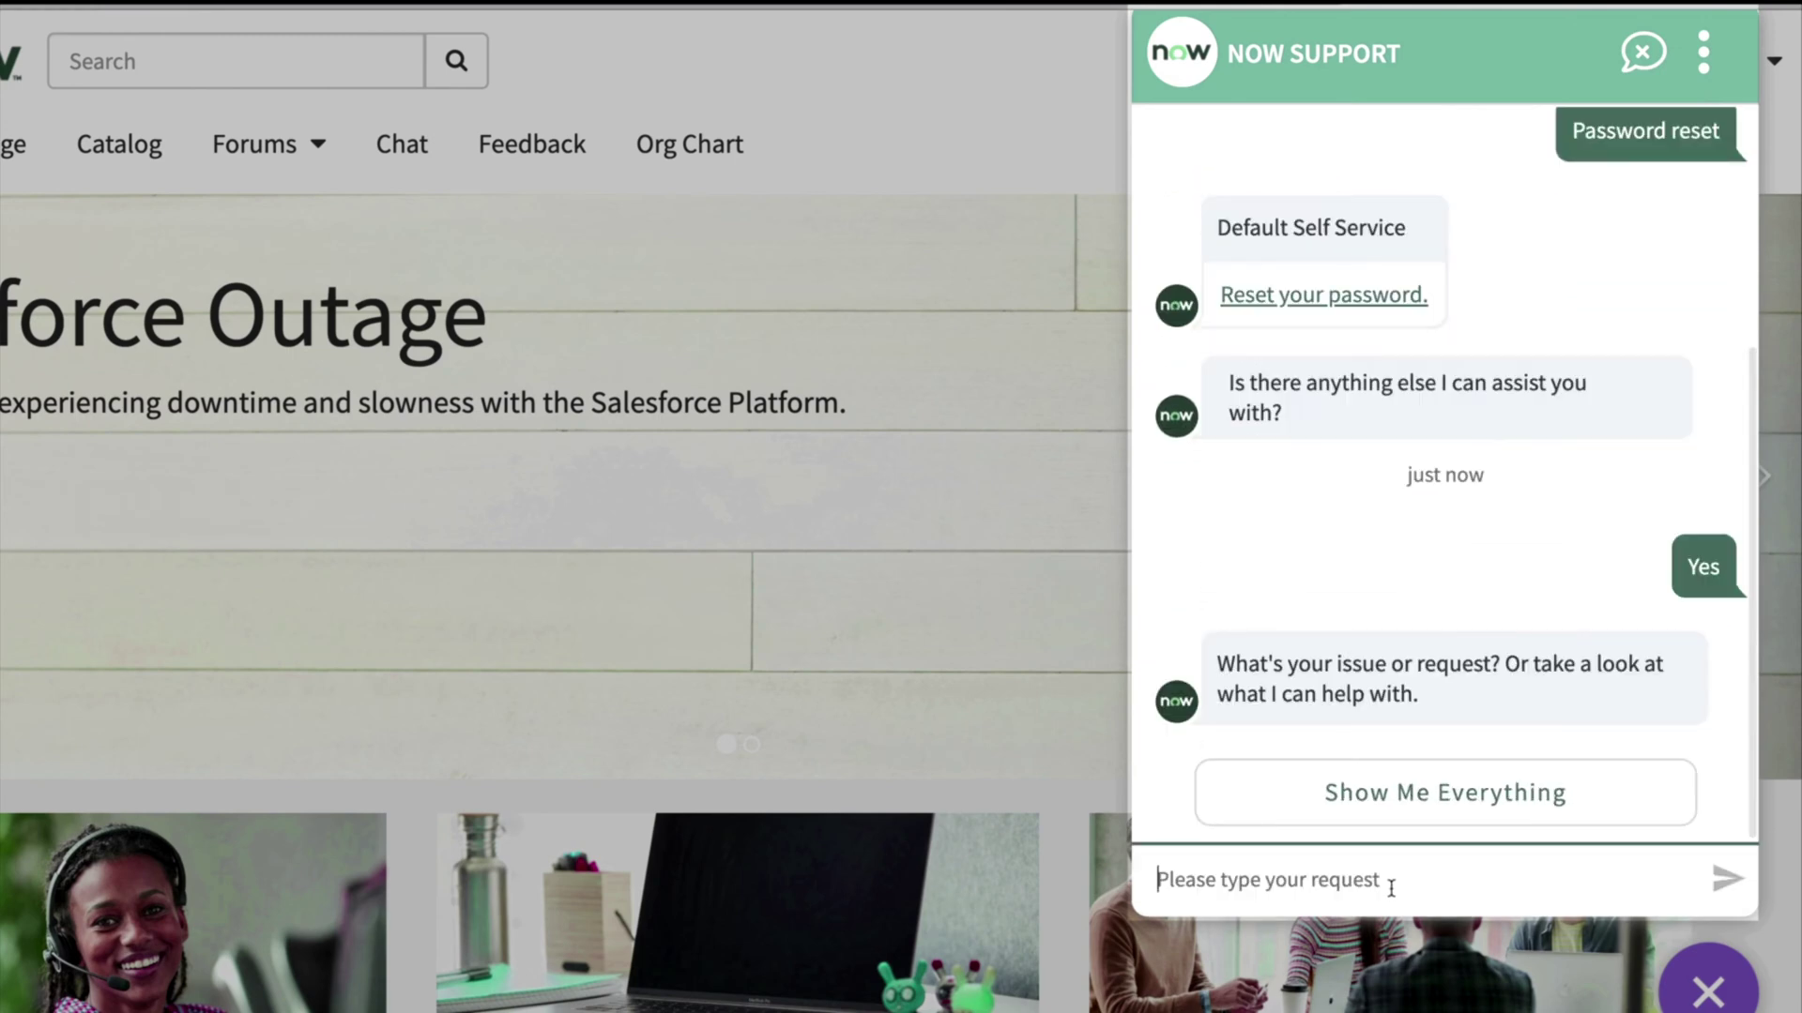
pyautogui.click(1391, 887)
pyautogui.write('pay discrepancy')
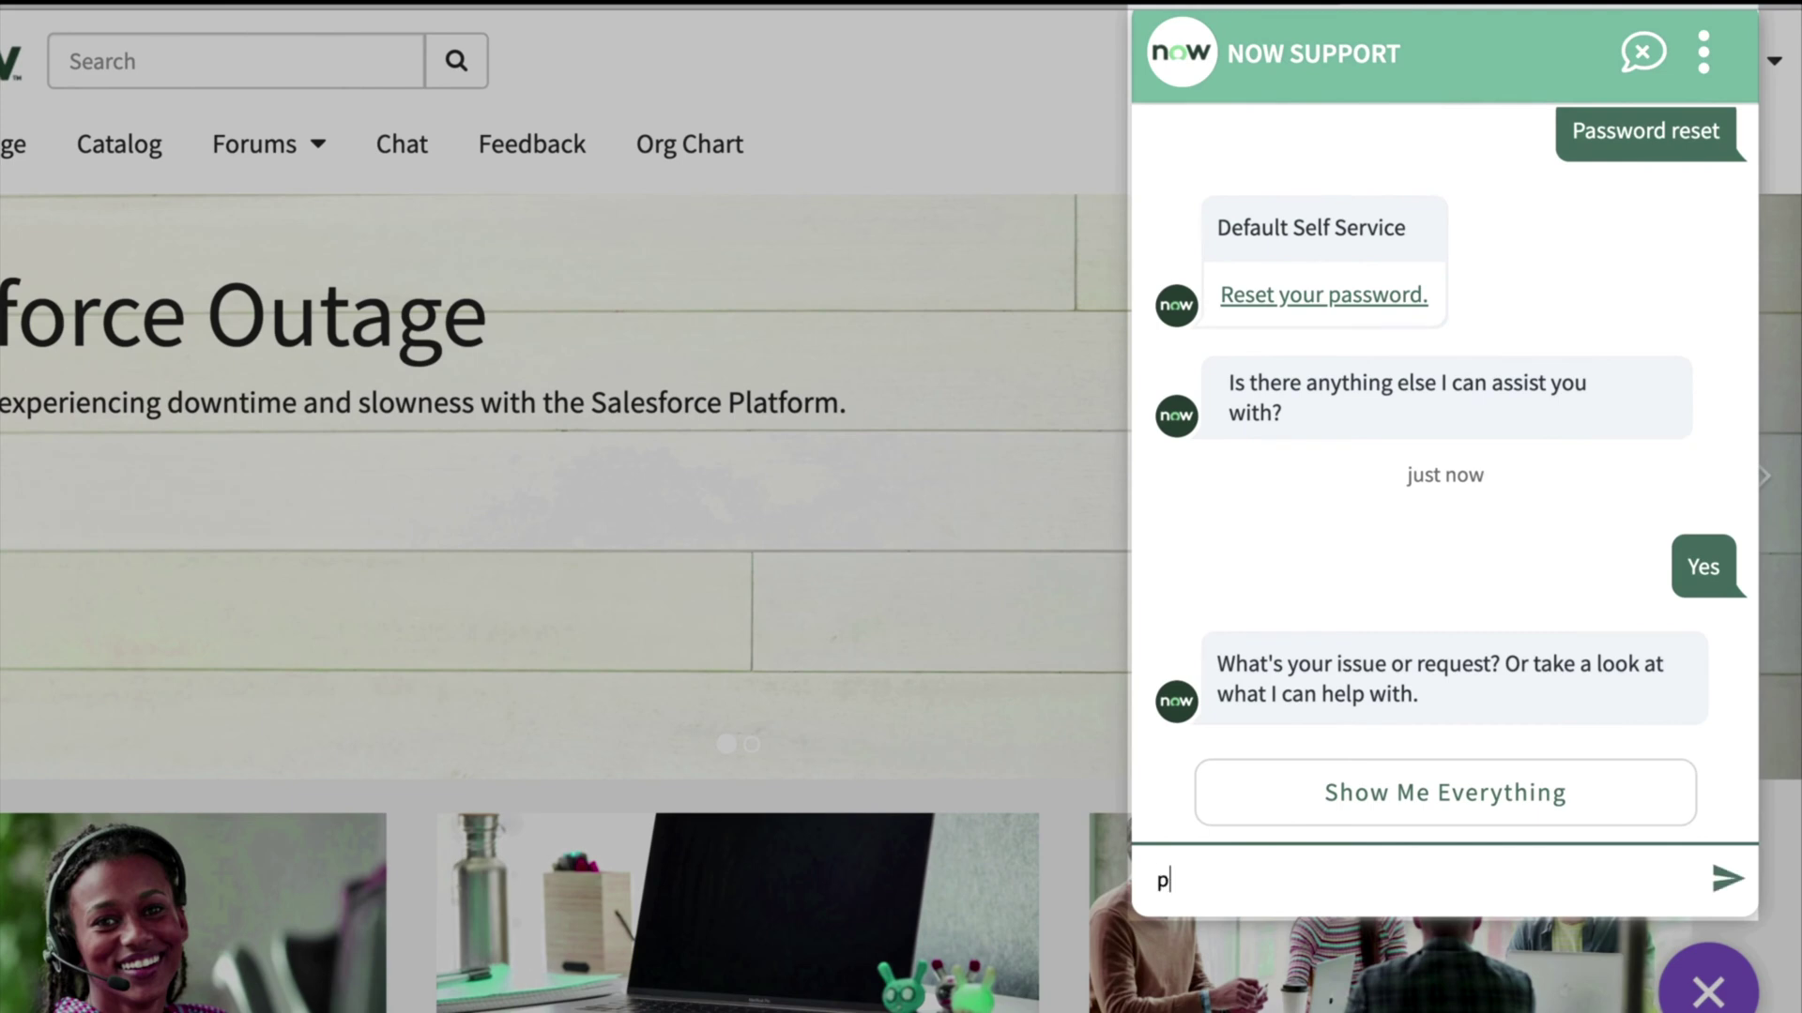
pyautogui.click(1725, 880)
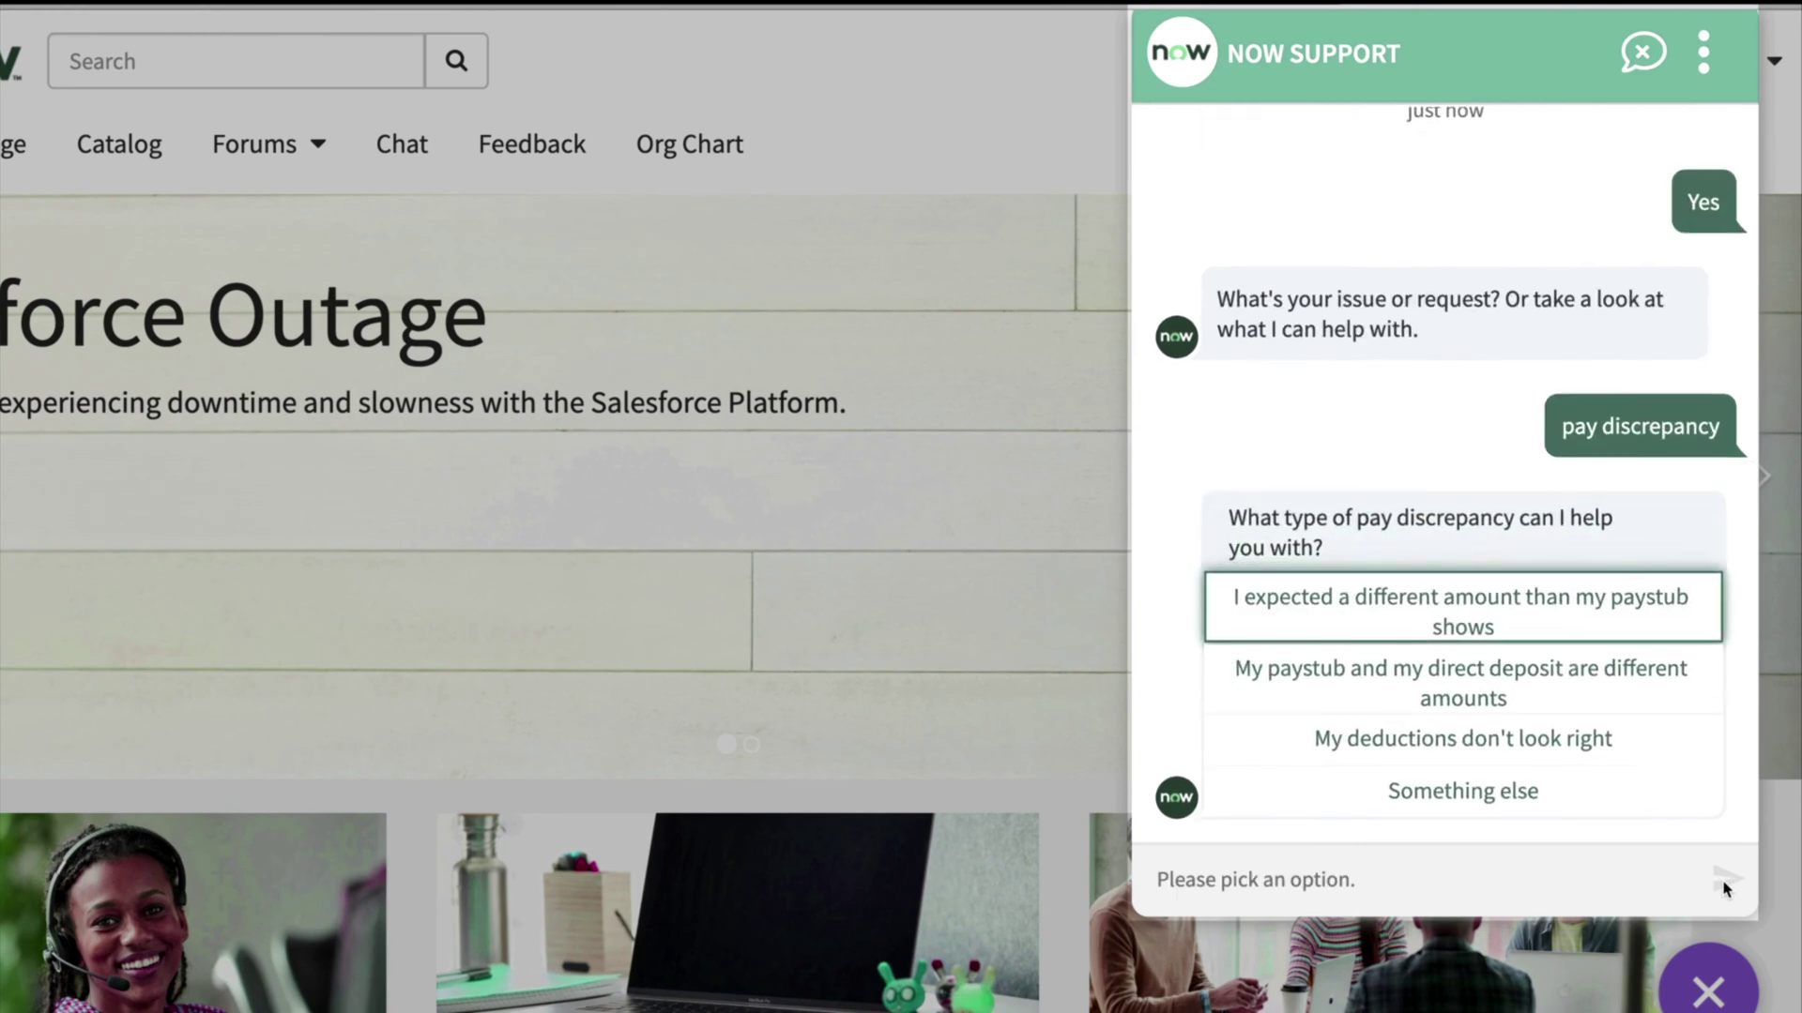
pyautogui.click(1669, 740)
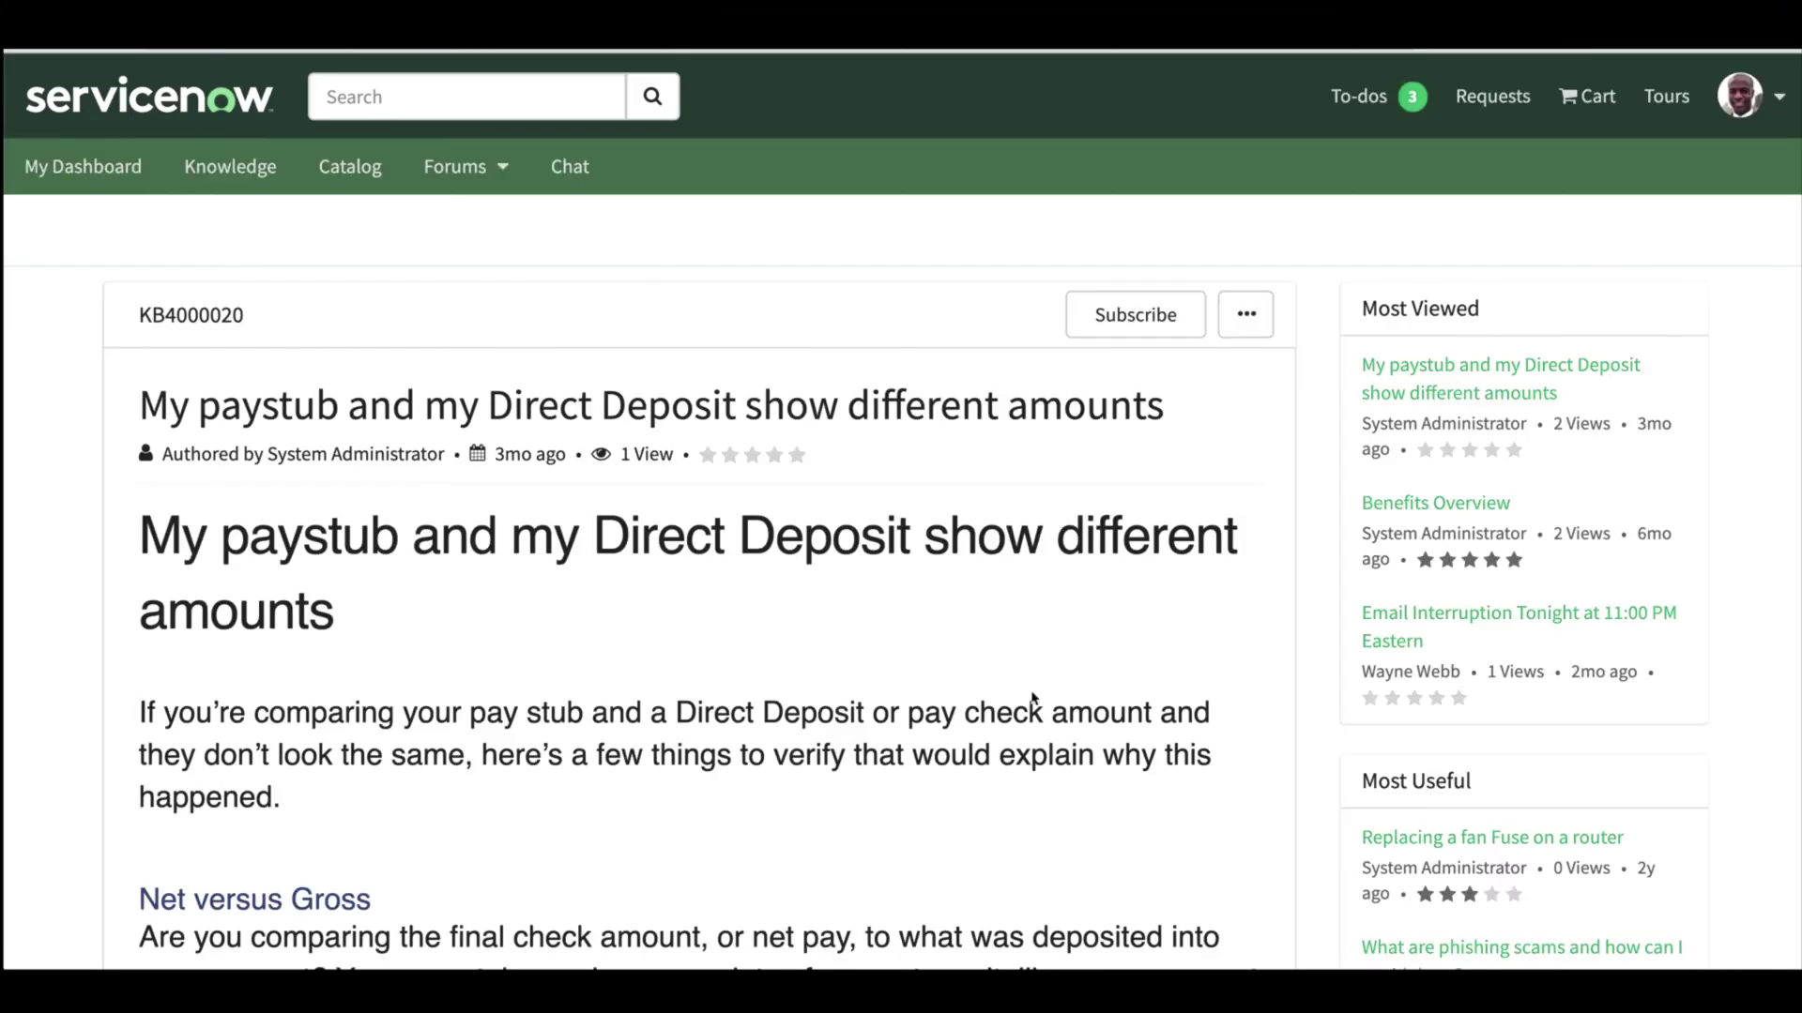
# - Mark the paystub versus Direct Deposit article helpful and rate it four stars
pyautogui.scroll(-15, 1032, 699)
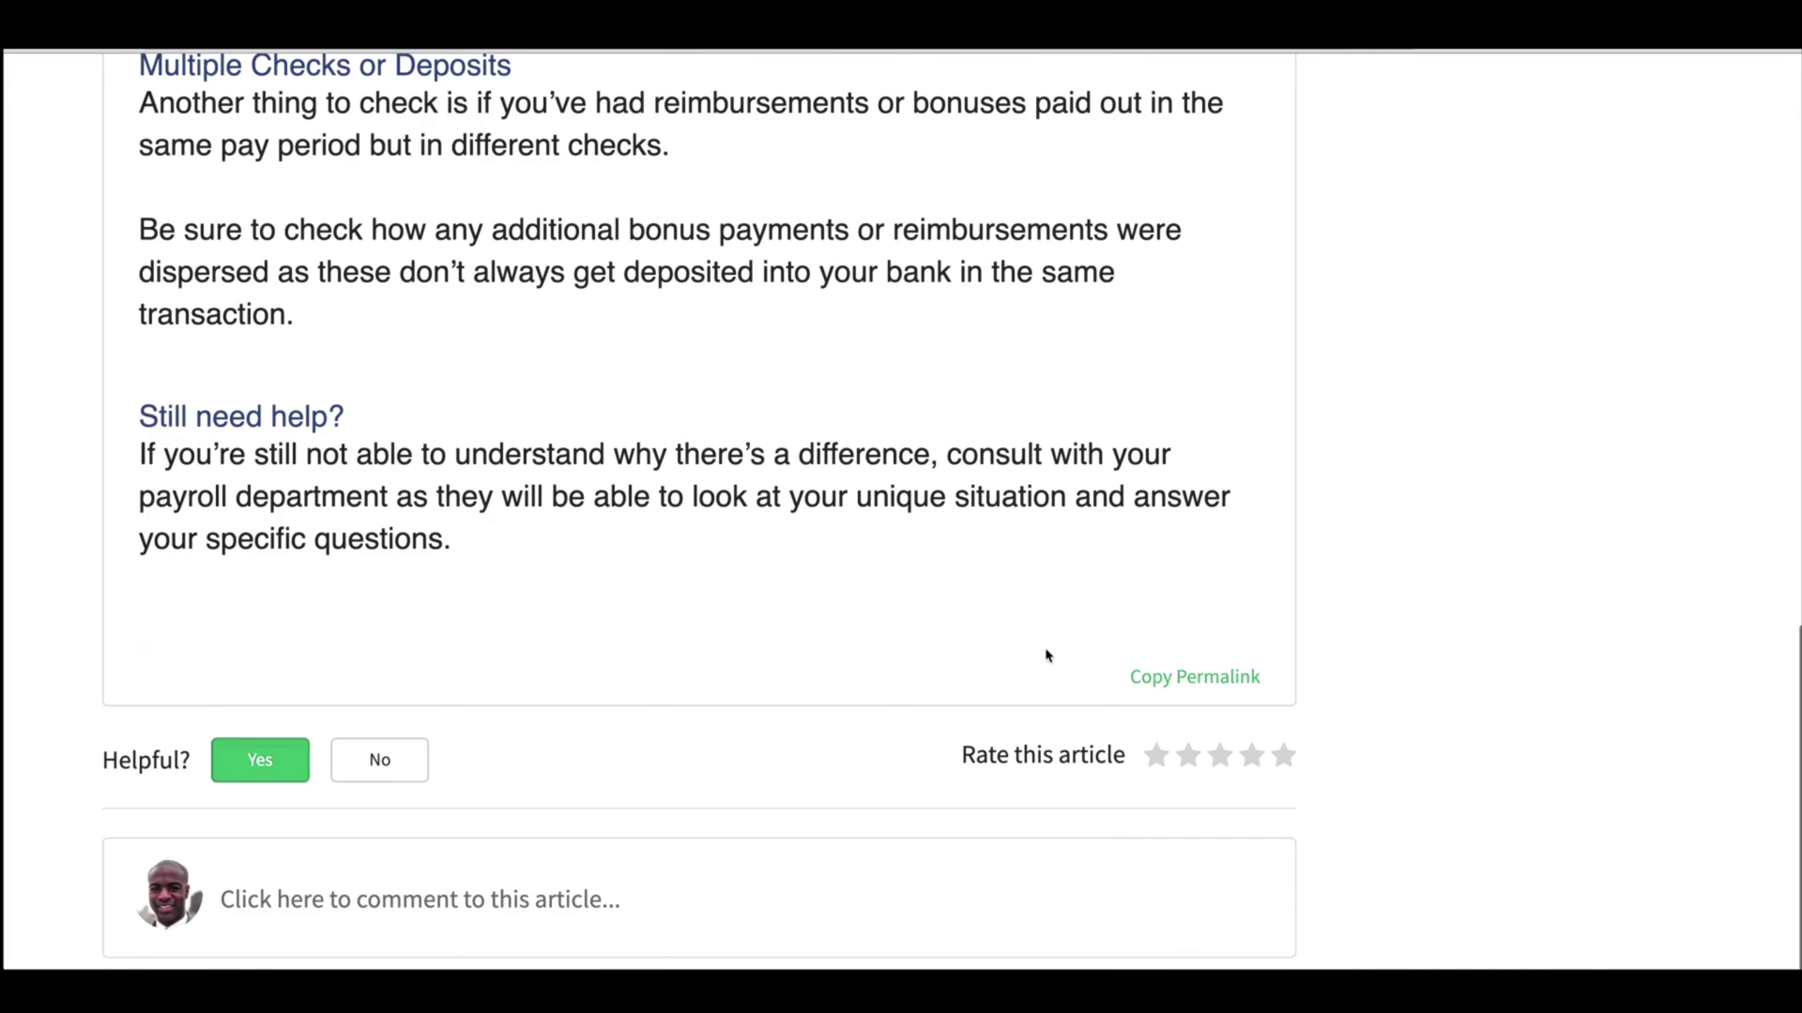
pyautogui.click(259, 763)
pyautogui.click(1255, 756)
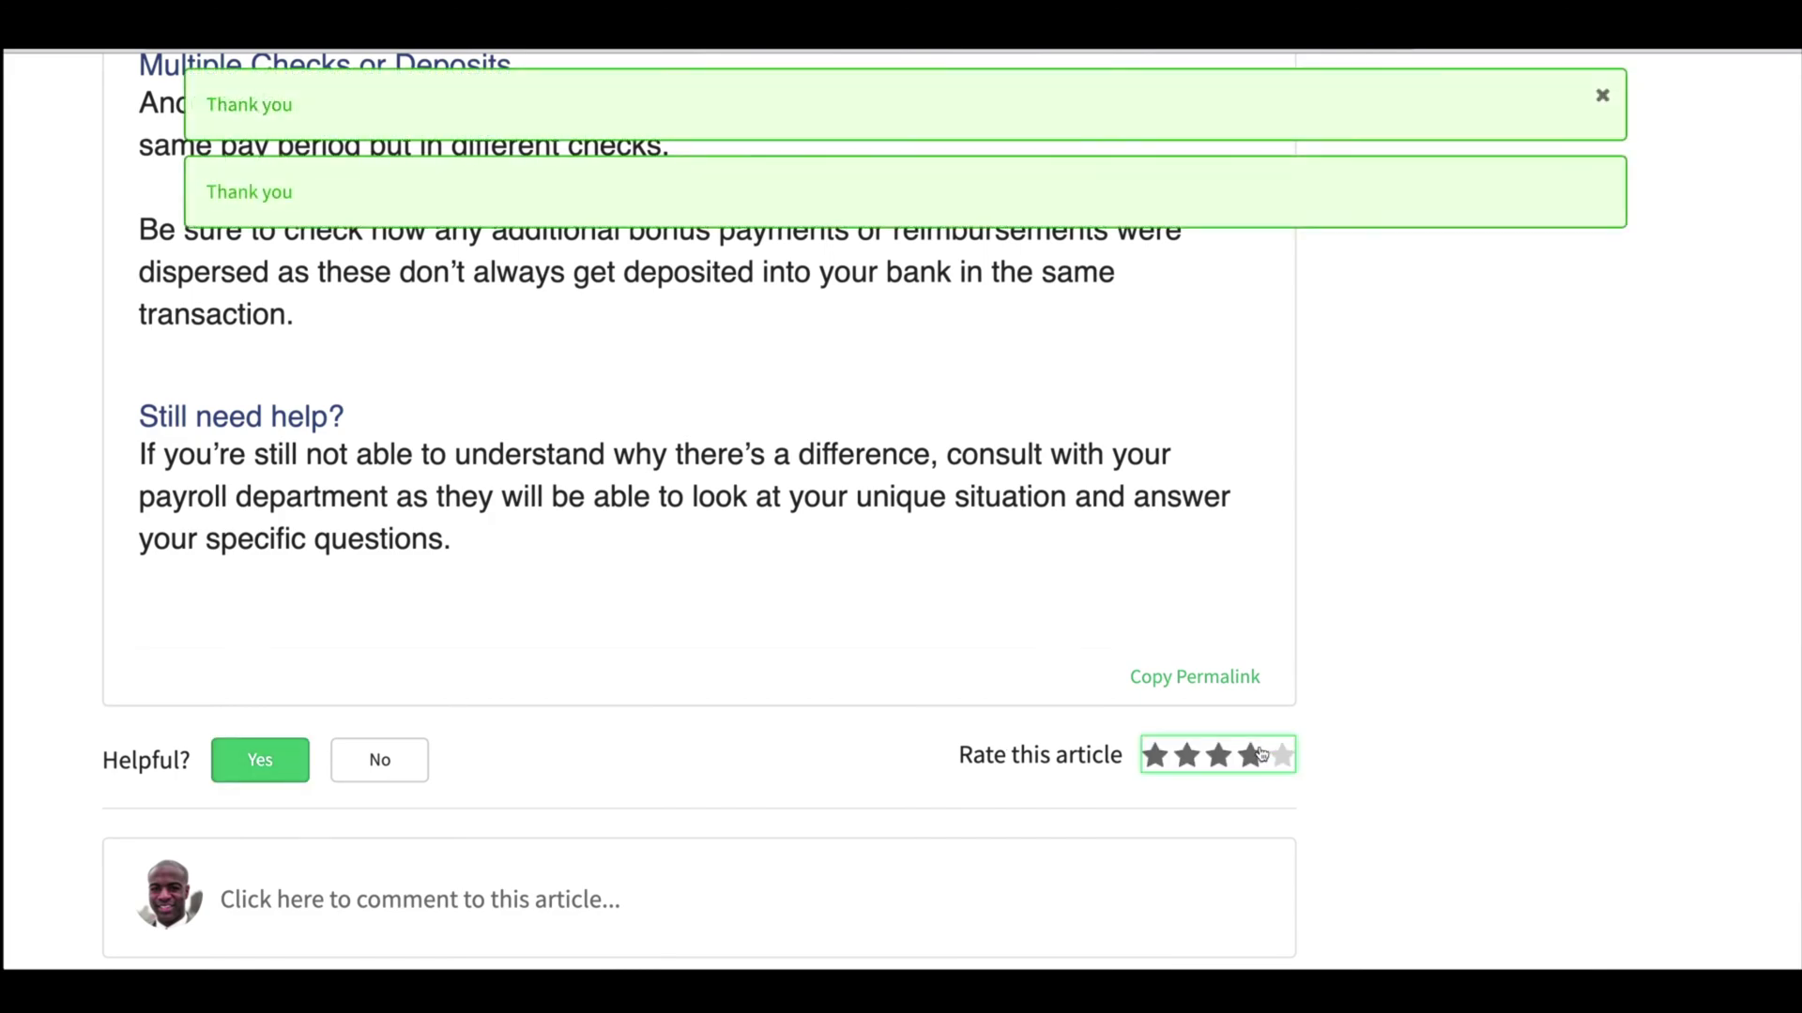
pyautogui.scroll(15, 1030, 499)
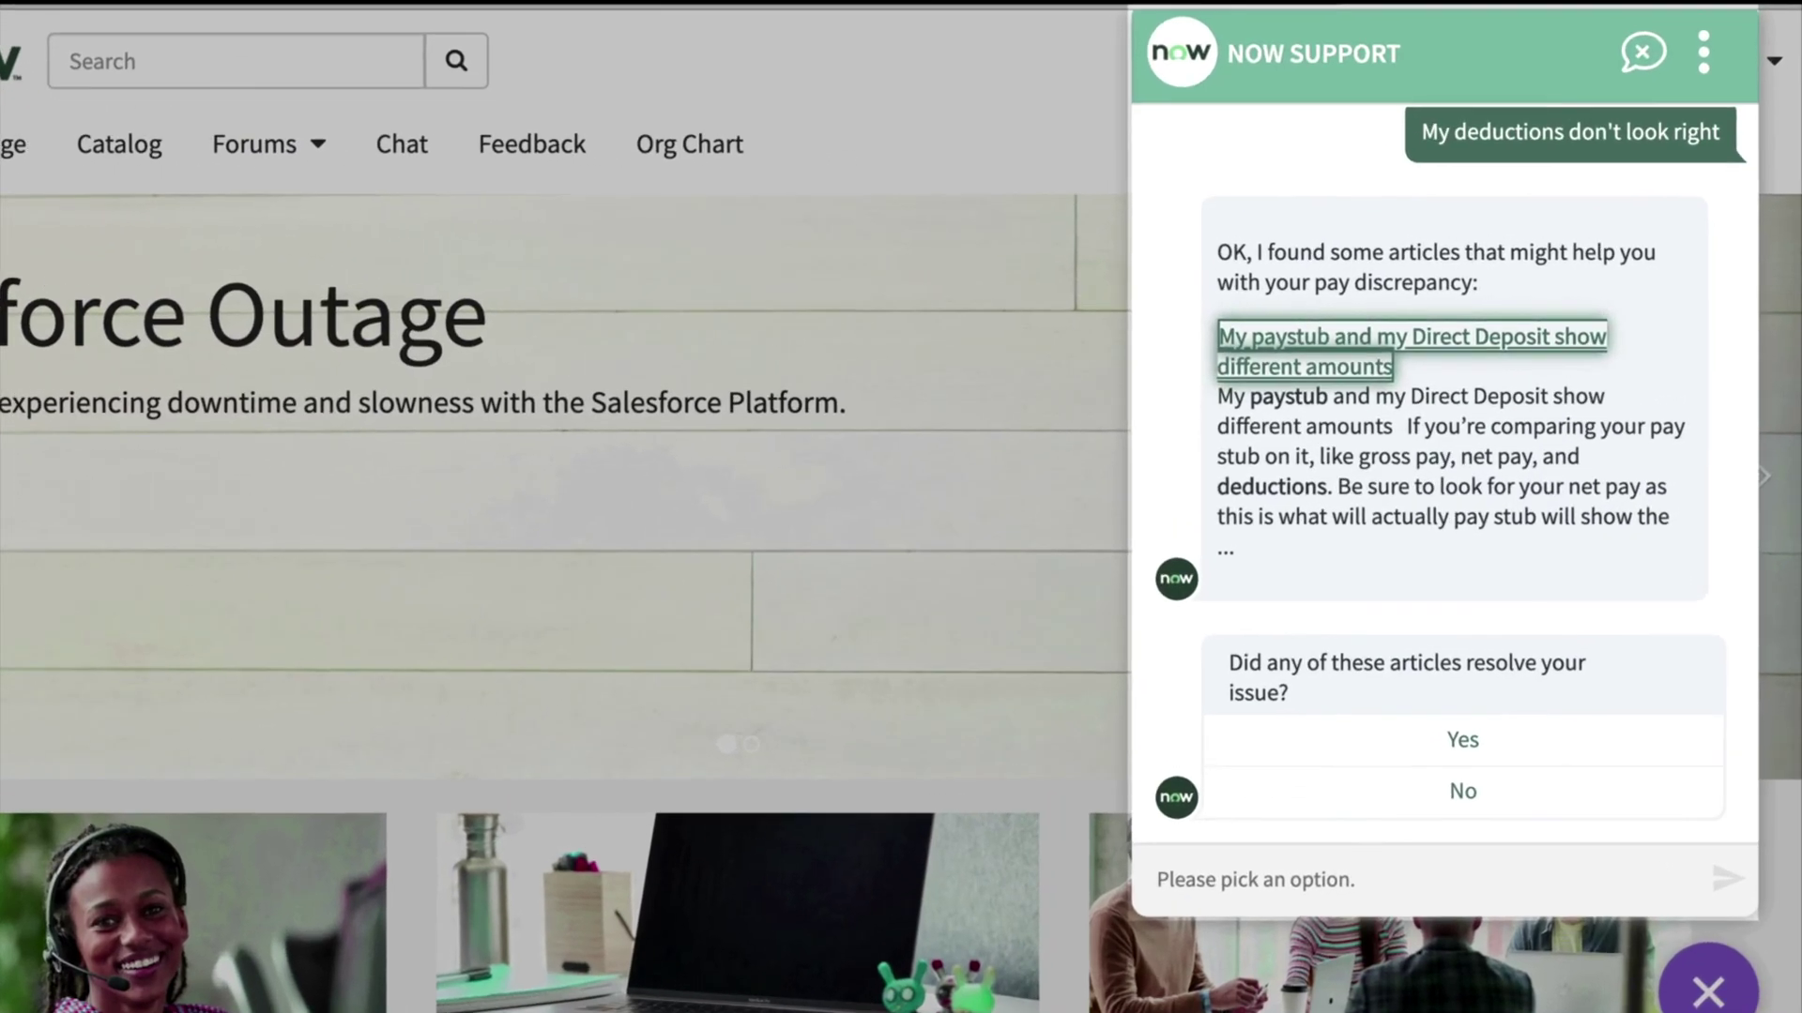
# - Say the articles didn't resolve it and pick April 15, 2020 as the pay date
pyautogui.click(1529, 796)
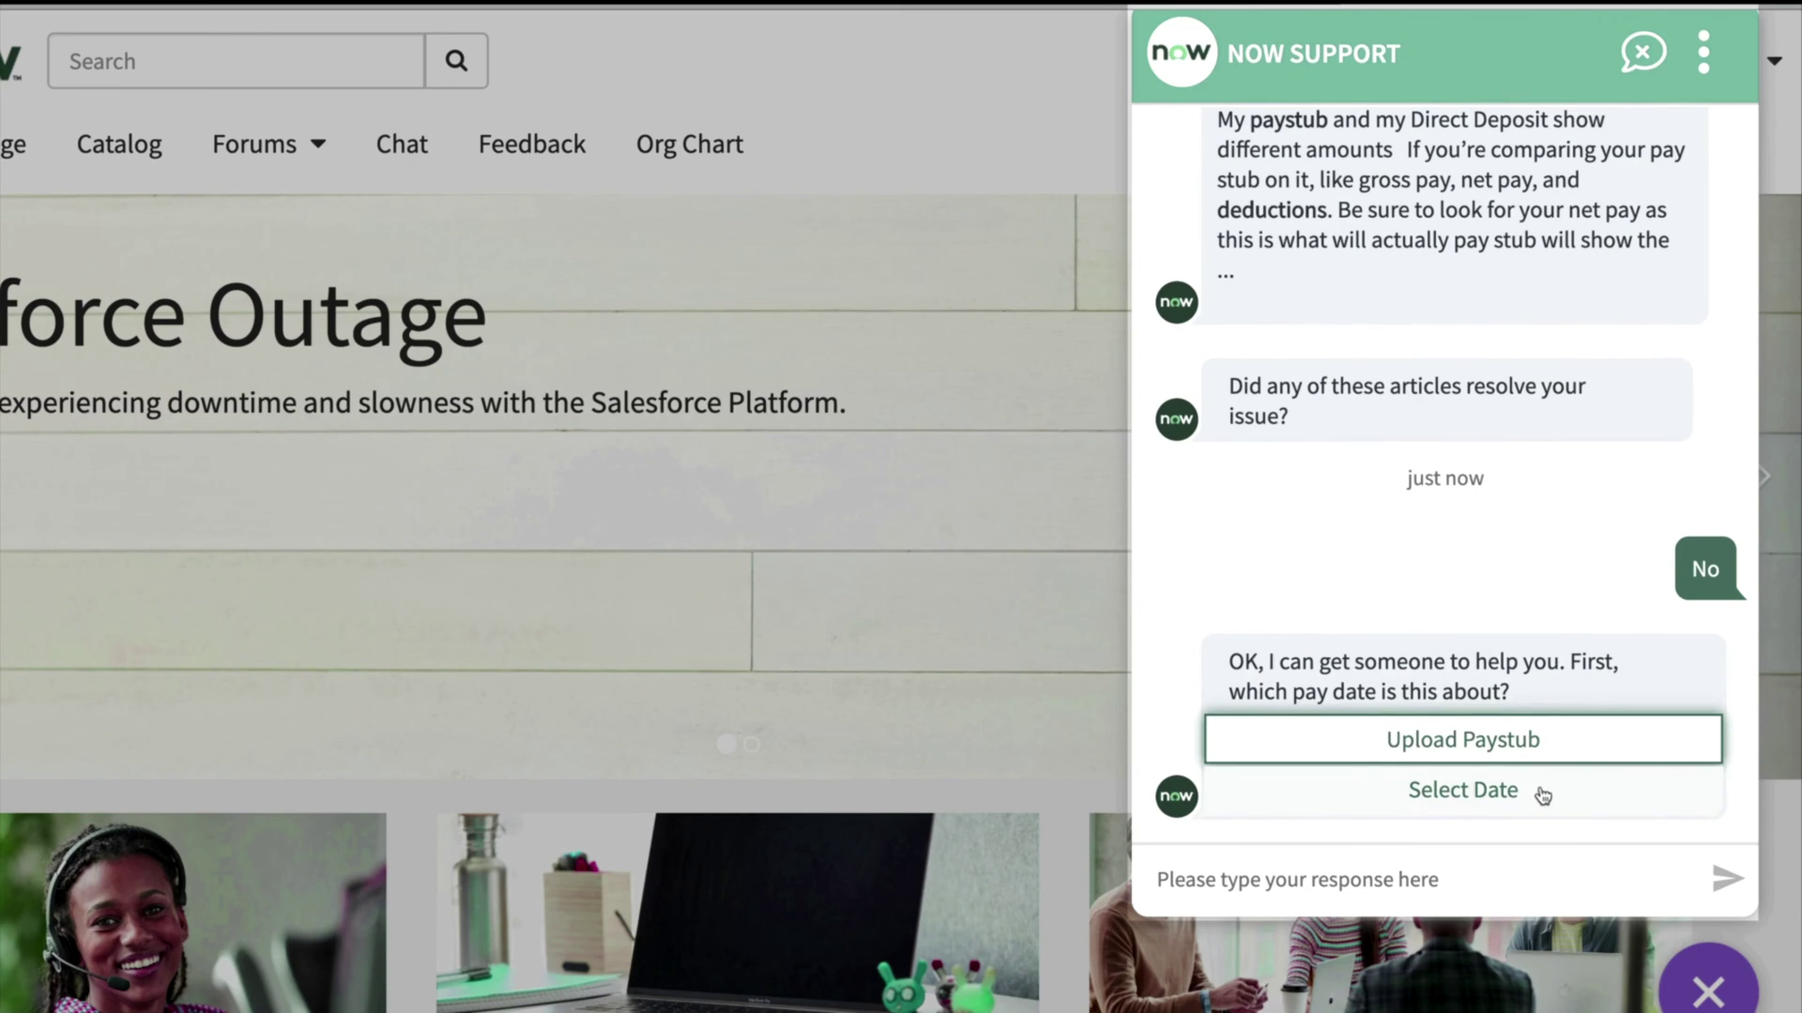
pyautogui.click(1541, 791)
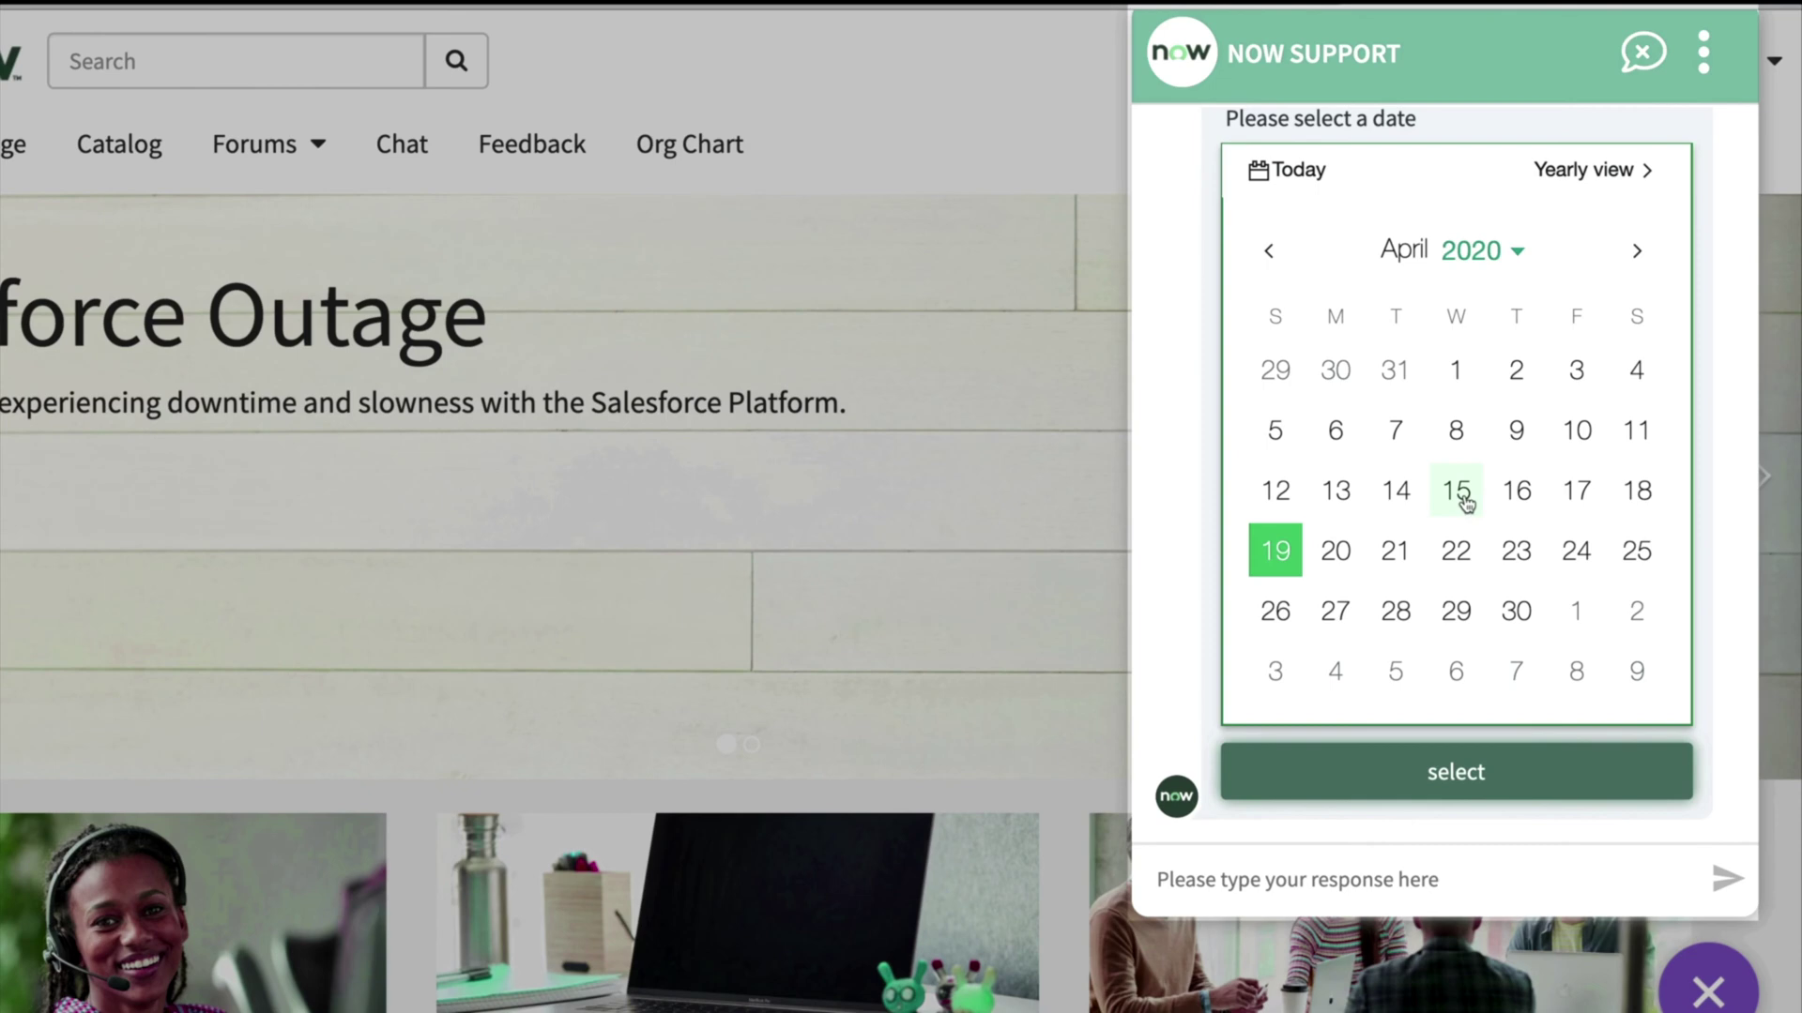
pyautogui.click(1460, 496)
pyautogui.click(1474, 762)
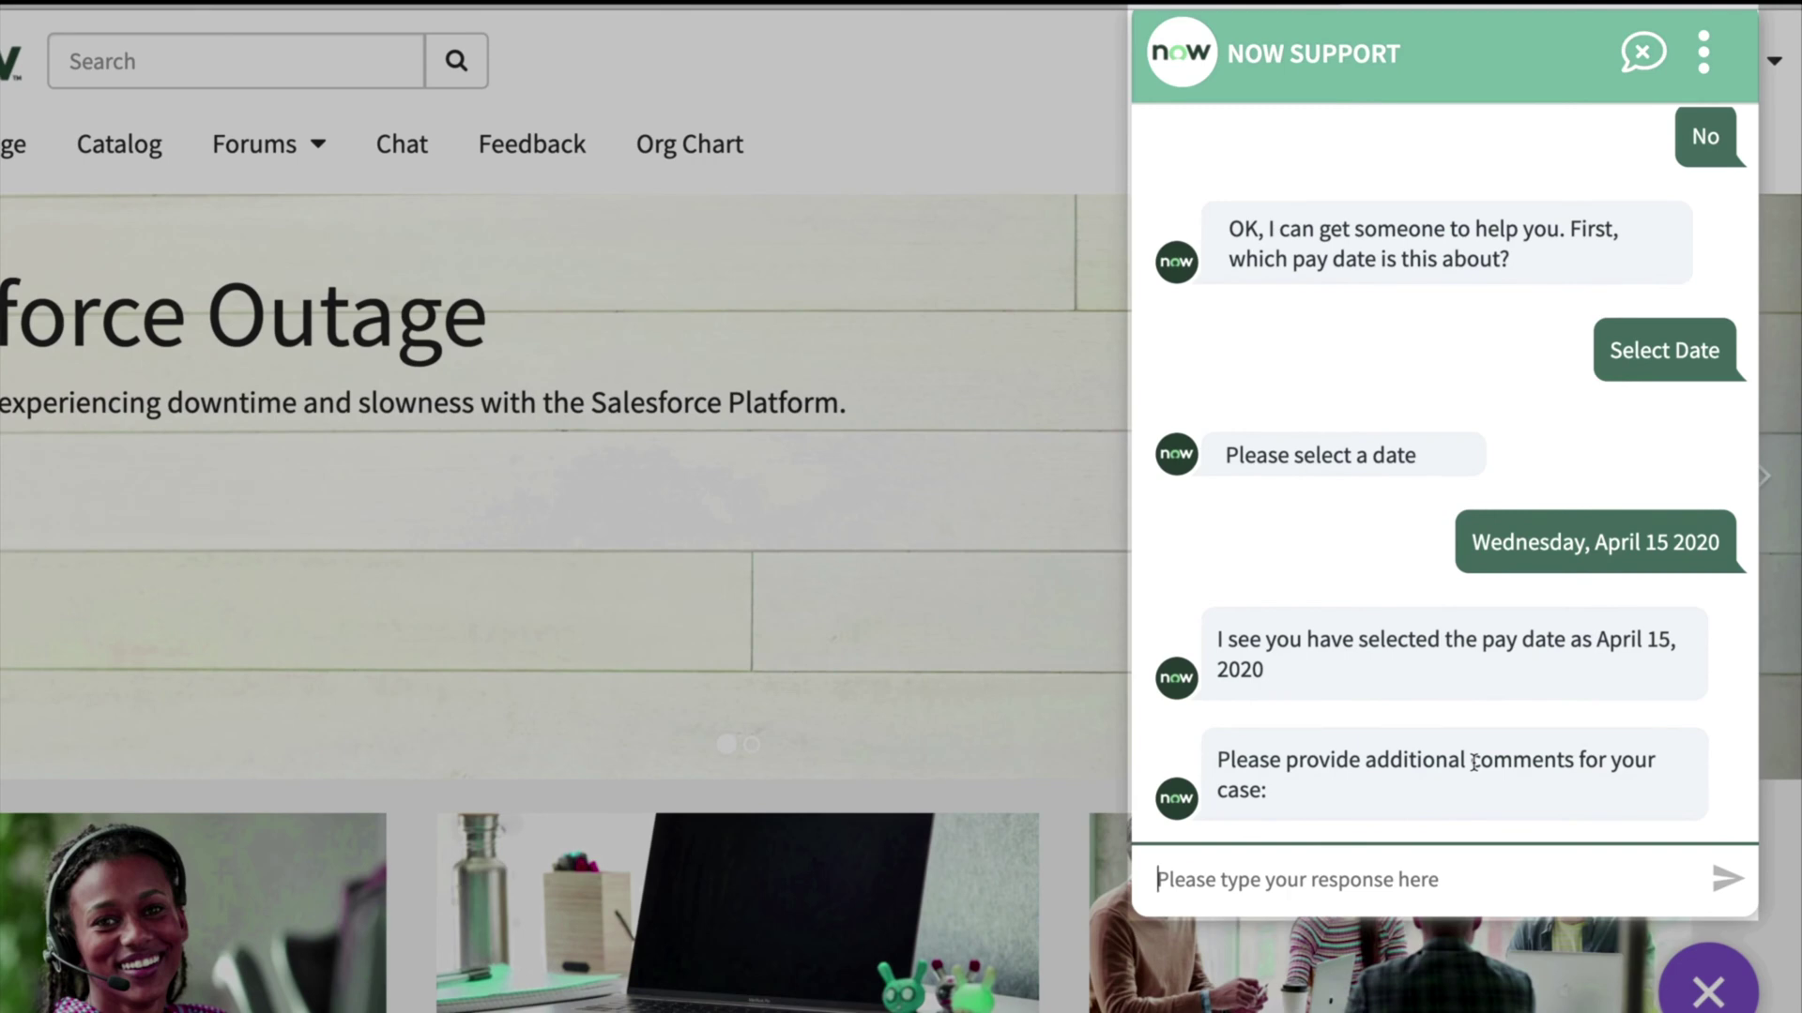
# - Submit the comment 'Bonus amount appears to be off', then ask for more help
pyautogui.write('Bonus amount appears to be off')
pyautogui.click(1732, 879)
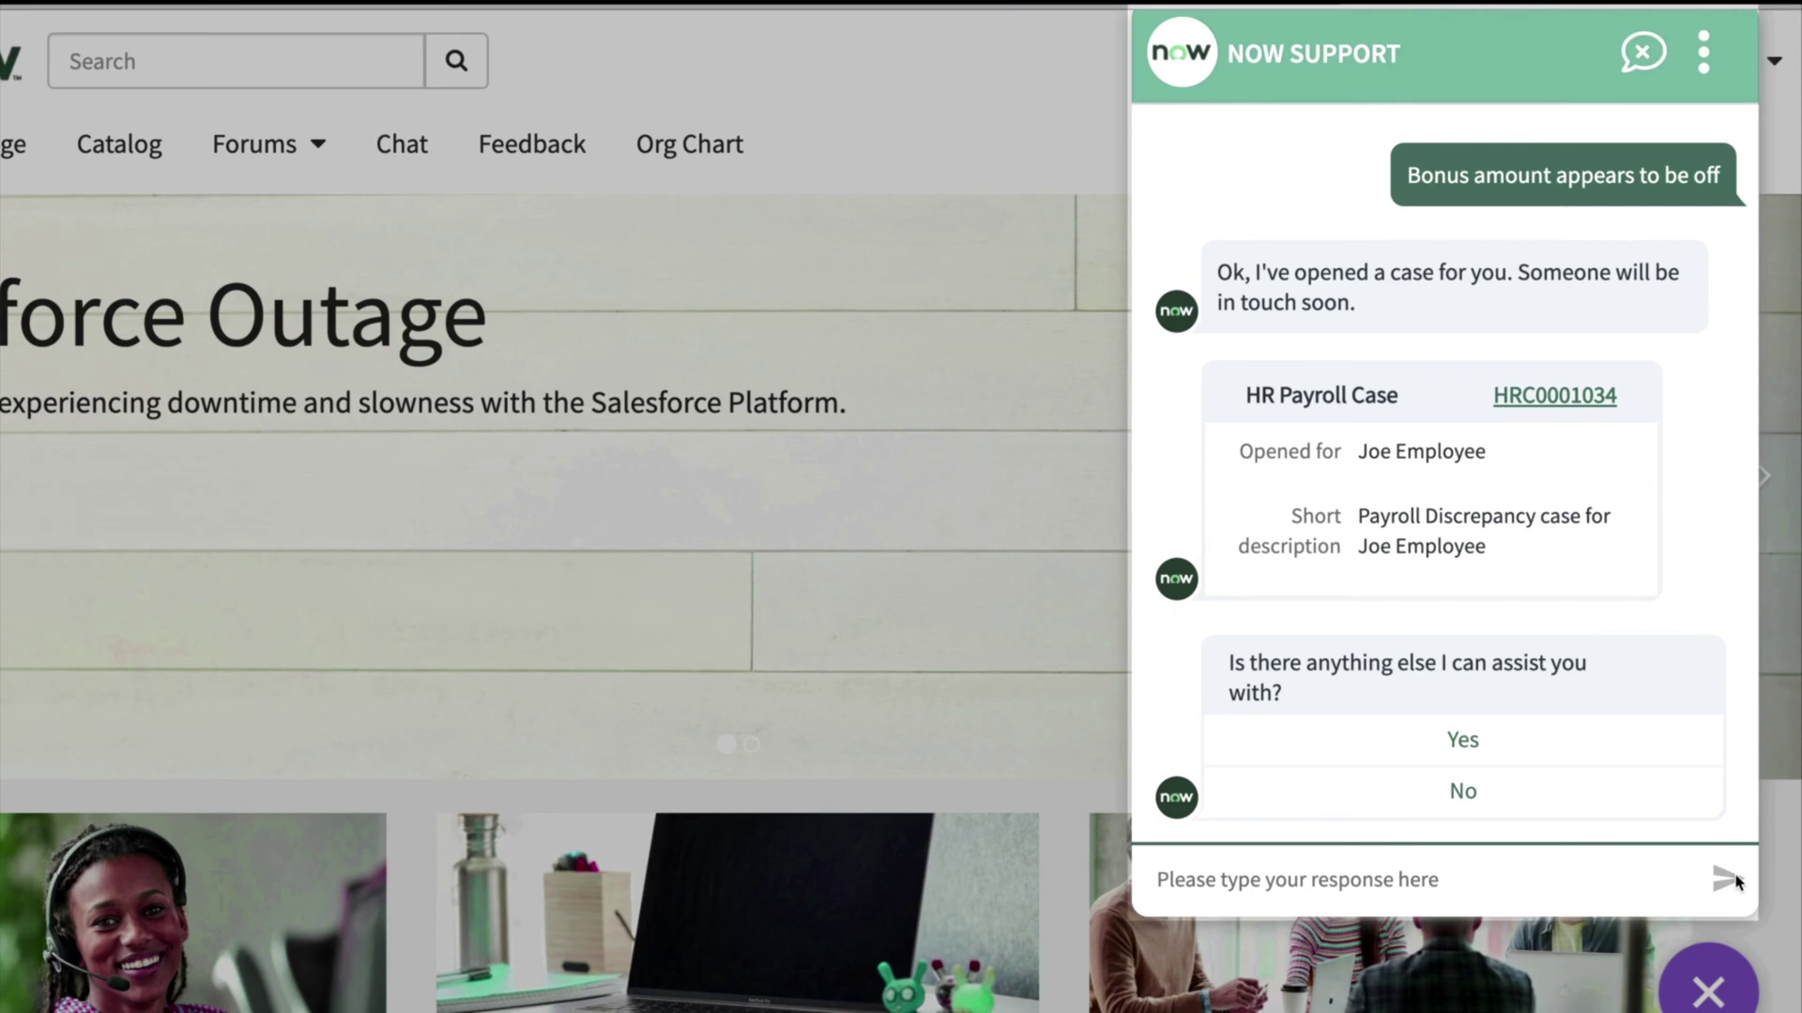
pyautogui.click(1464, 742)
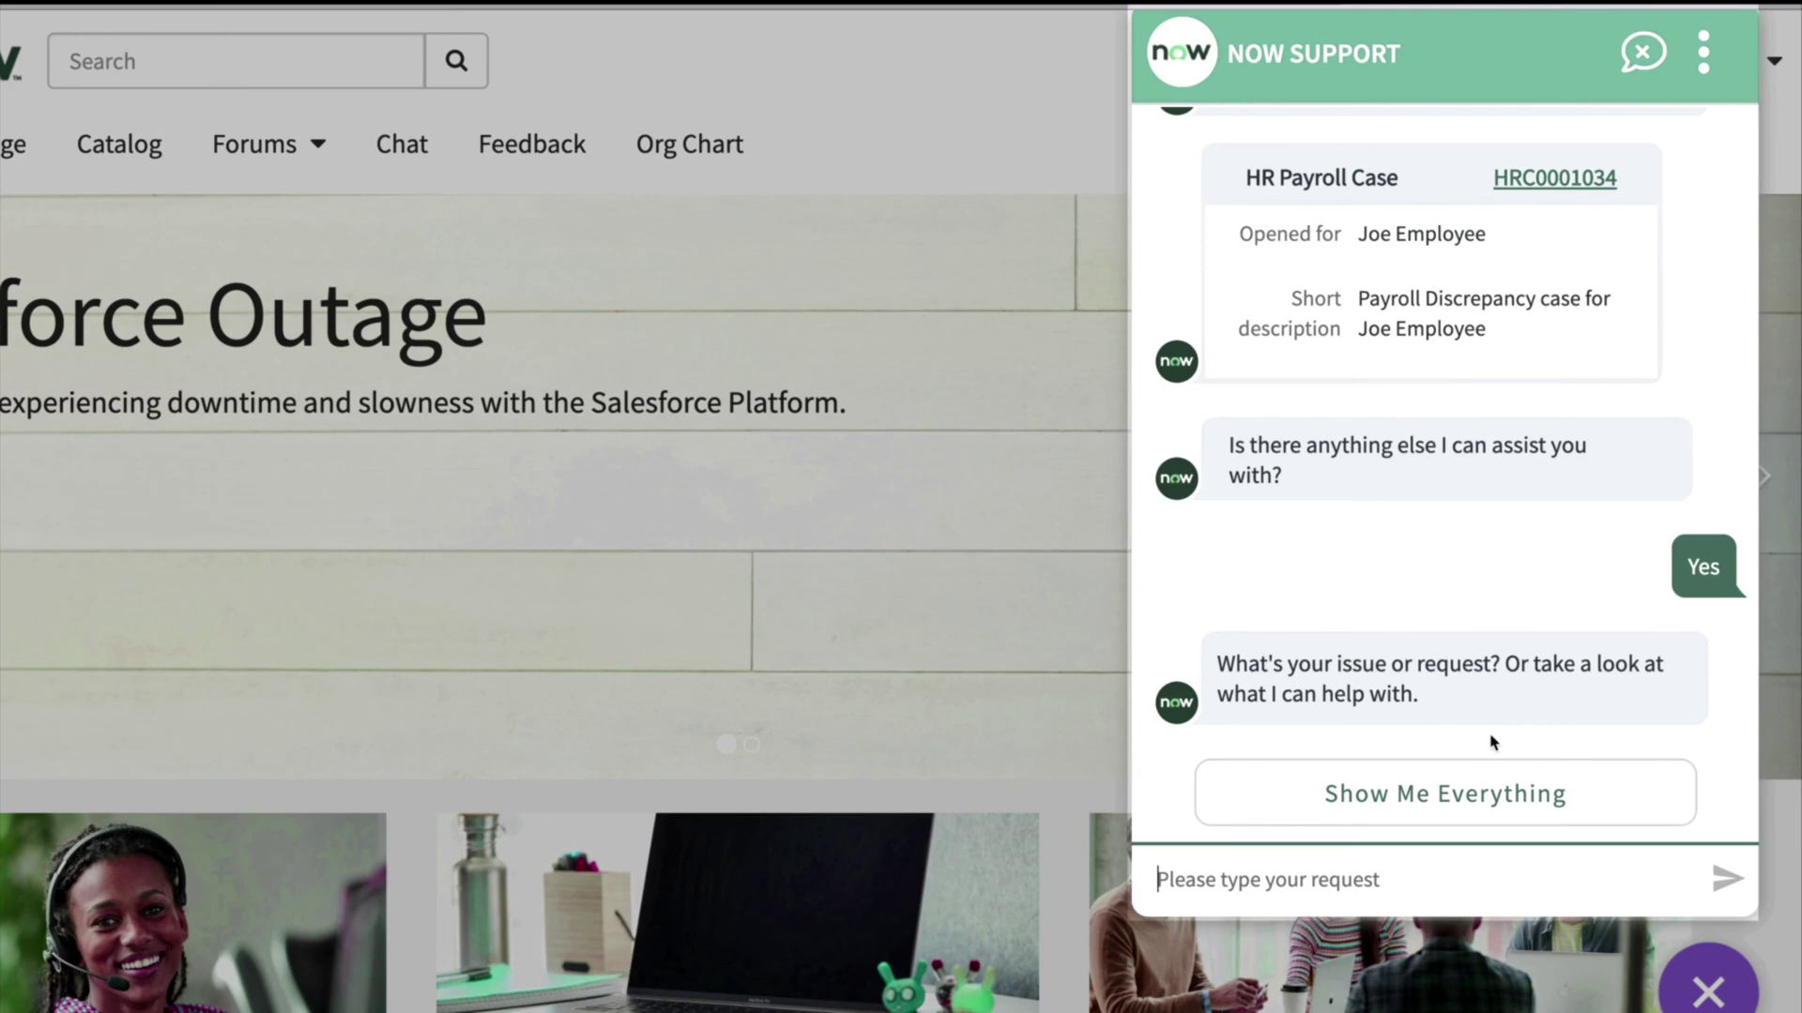
# - Request 'walkup' help at the San Diego Tech Lounge and choose to schedule for later
pyautogui.write('walk')
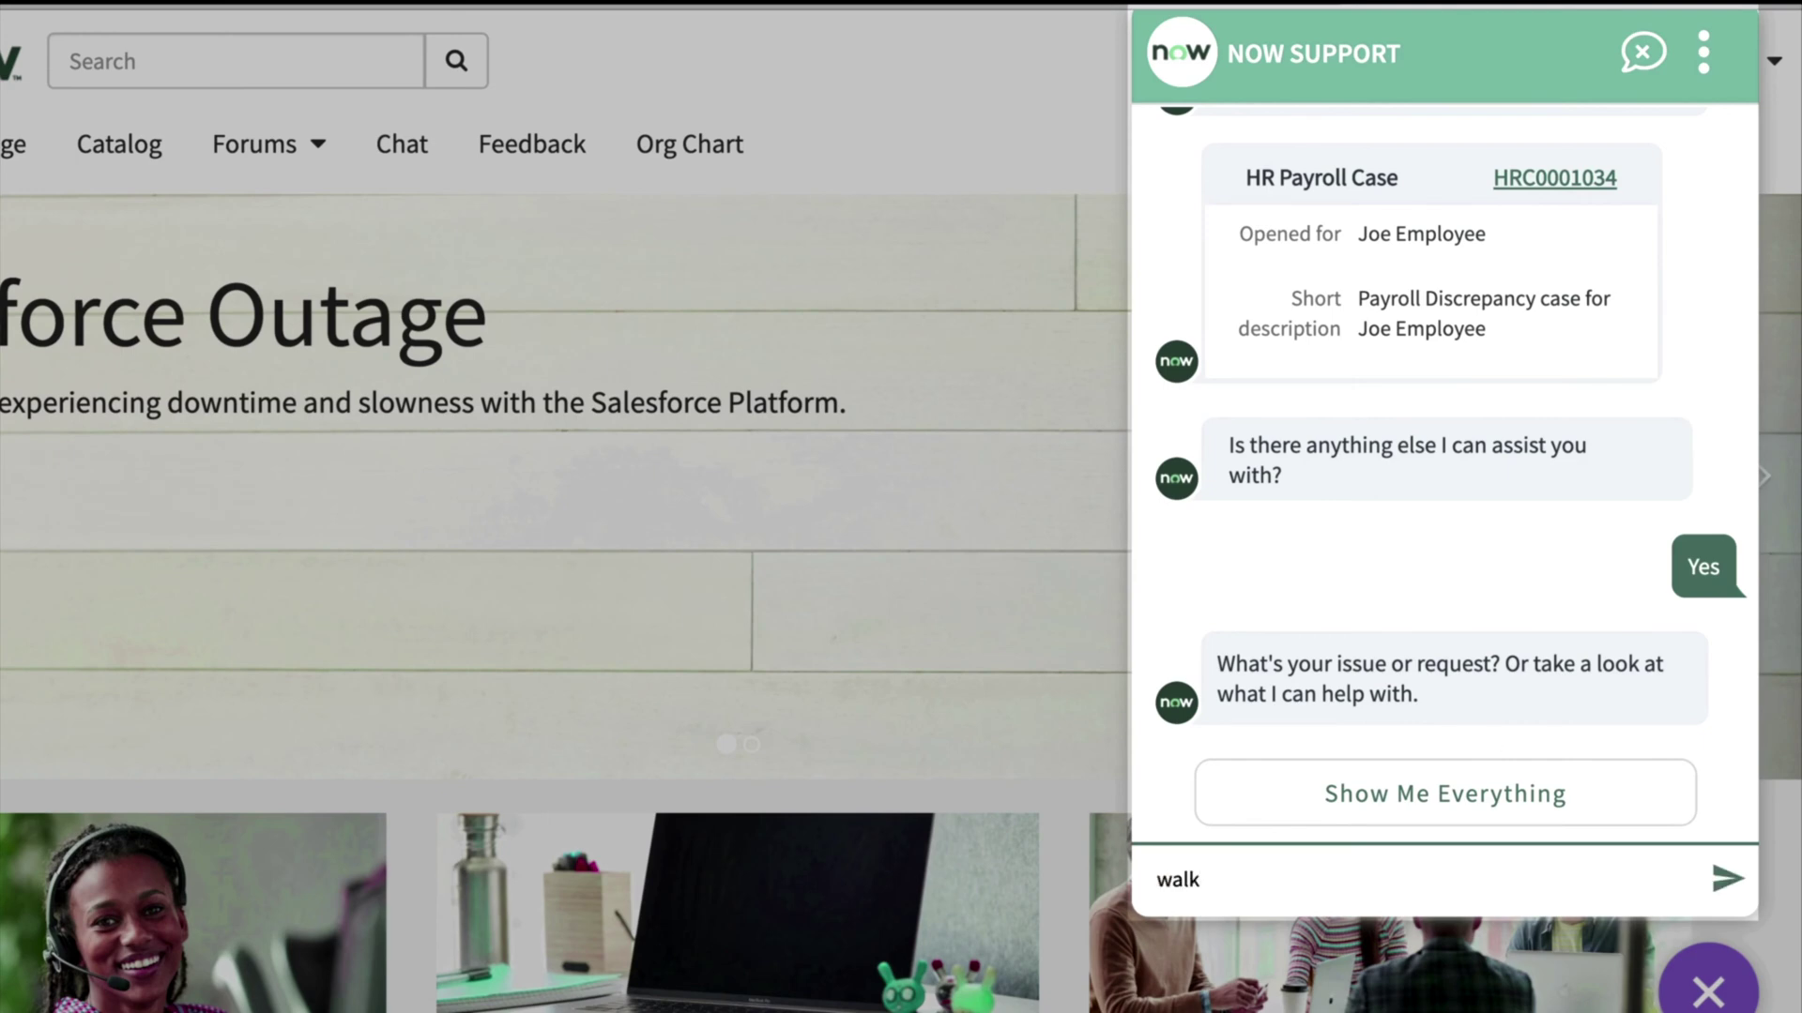
pyautogui.write('up')
pyautogui.press('Return')
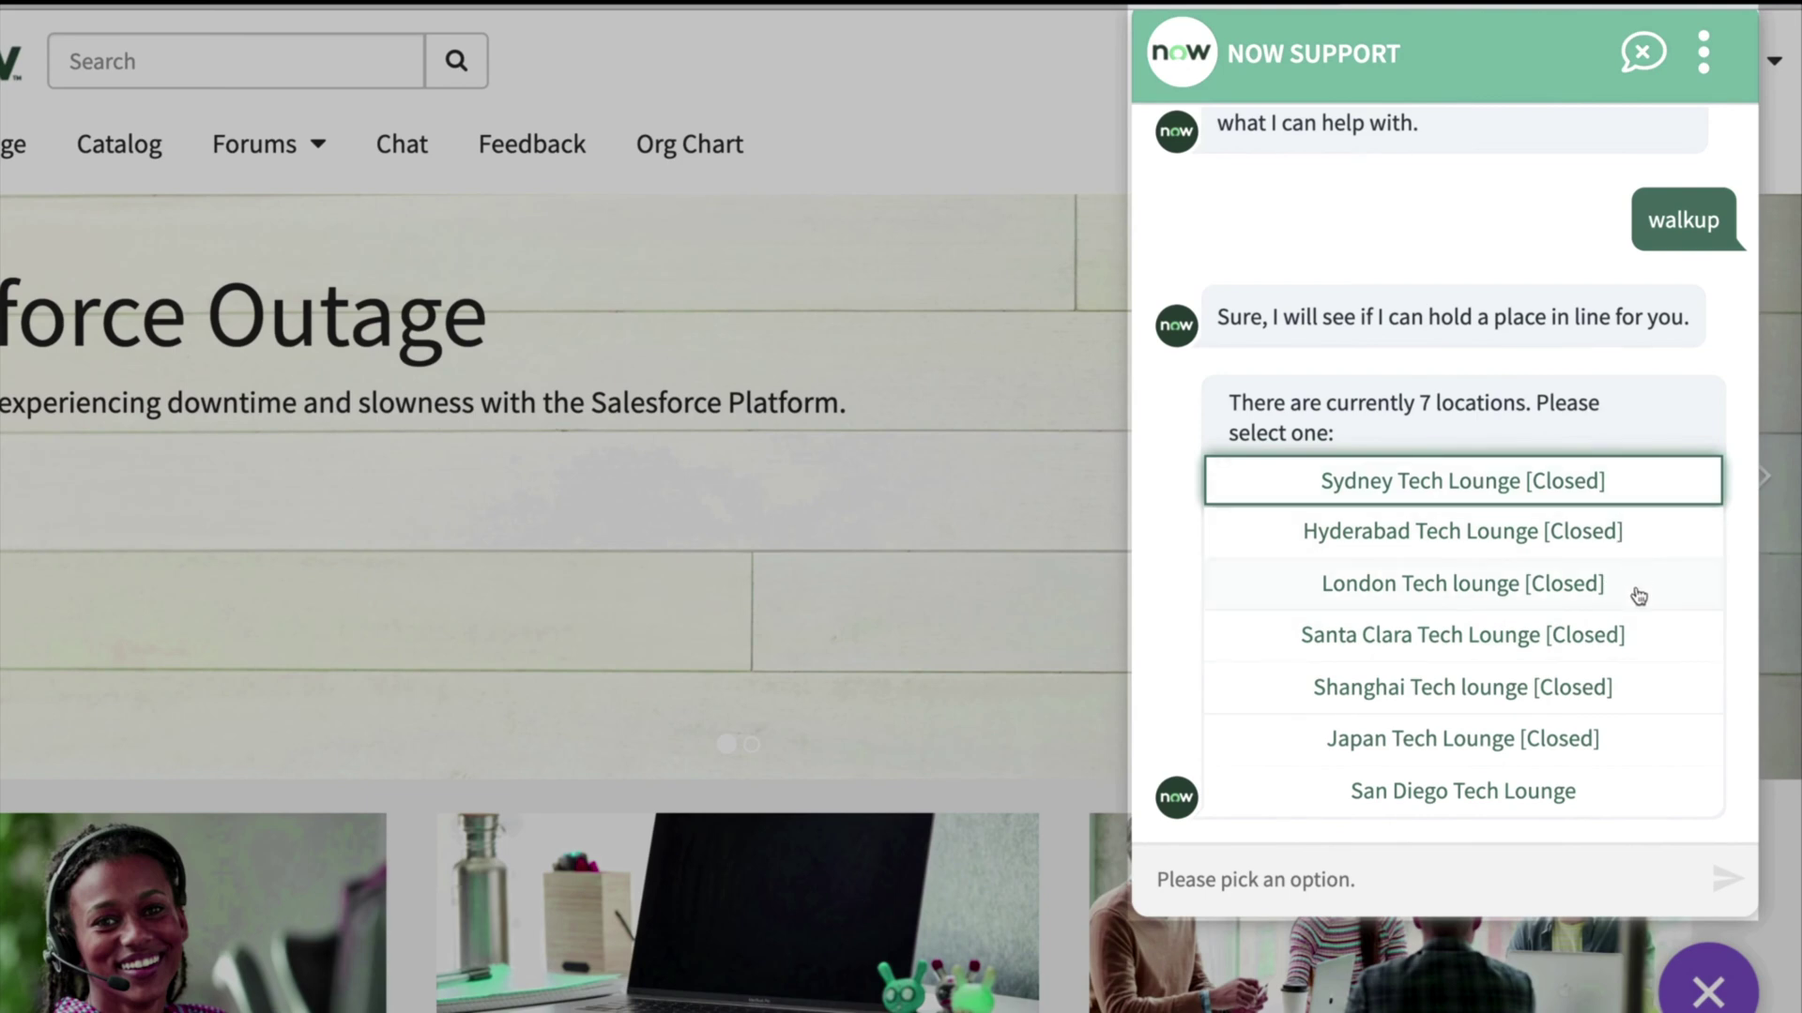
pyautogui.click(1620, 796)
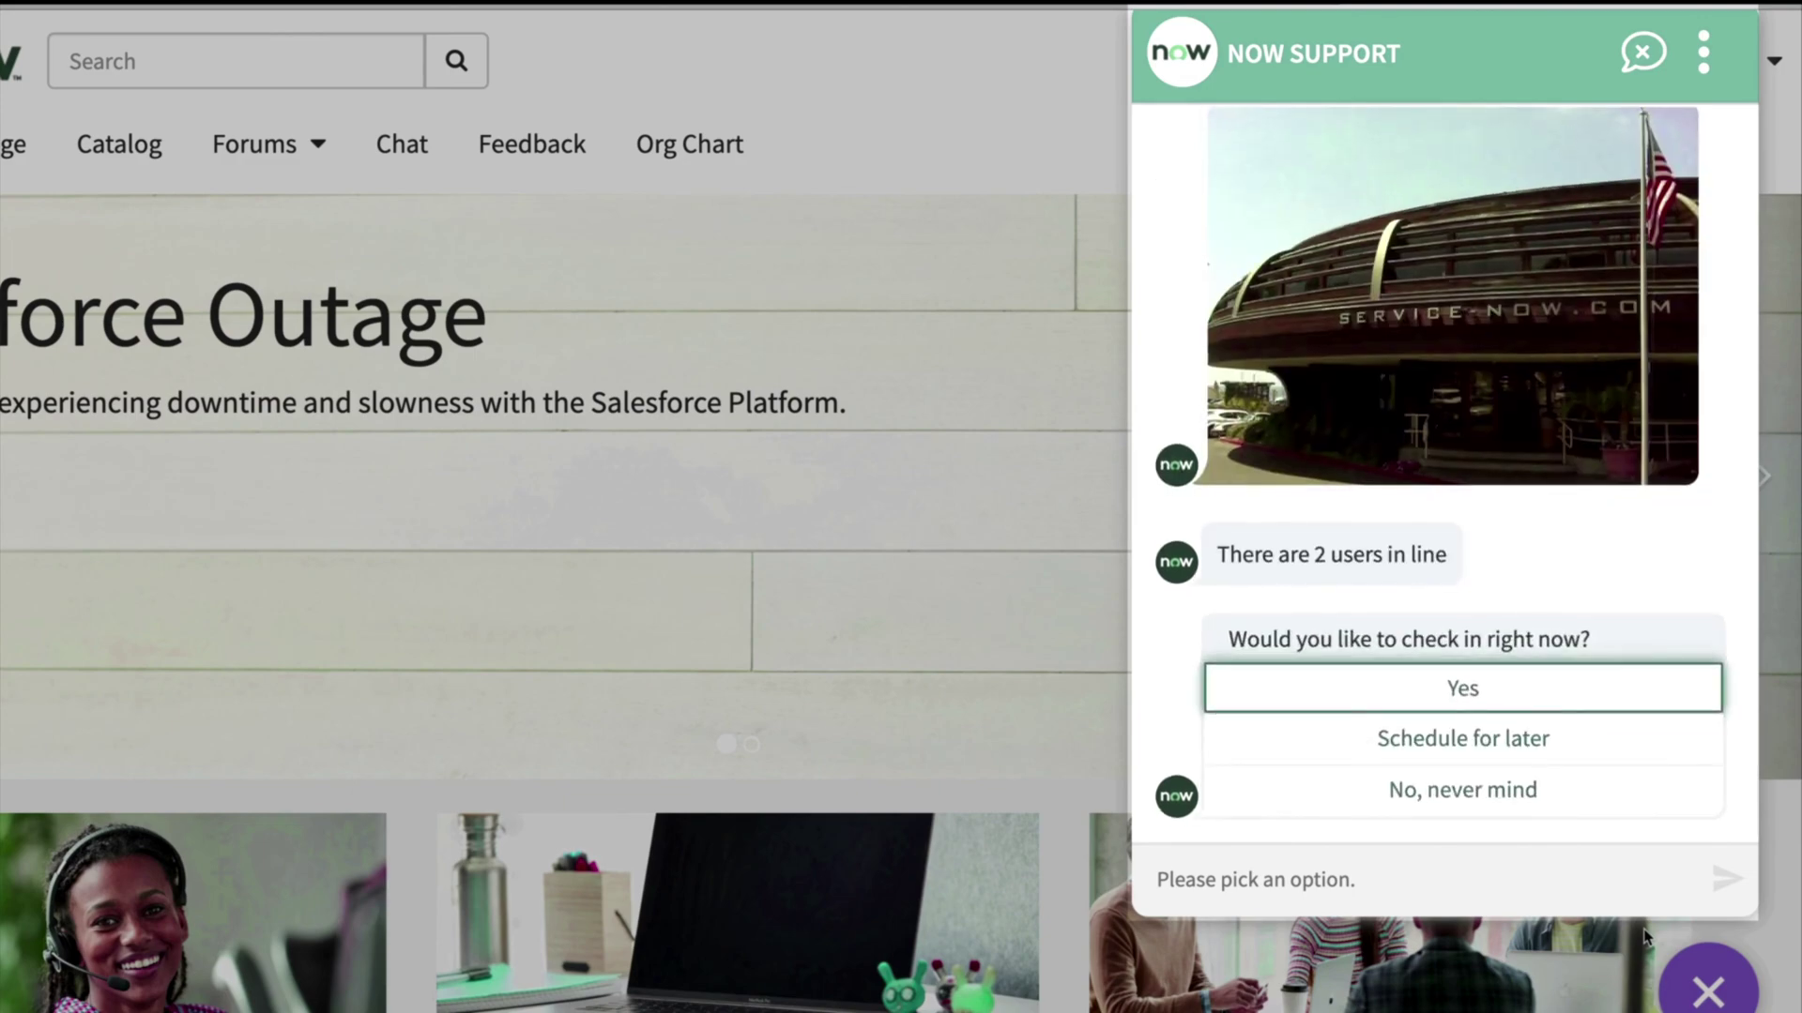
pyautogui.click(1460, 741)
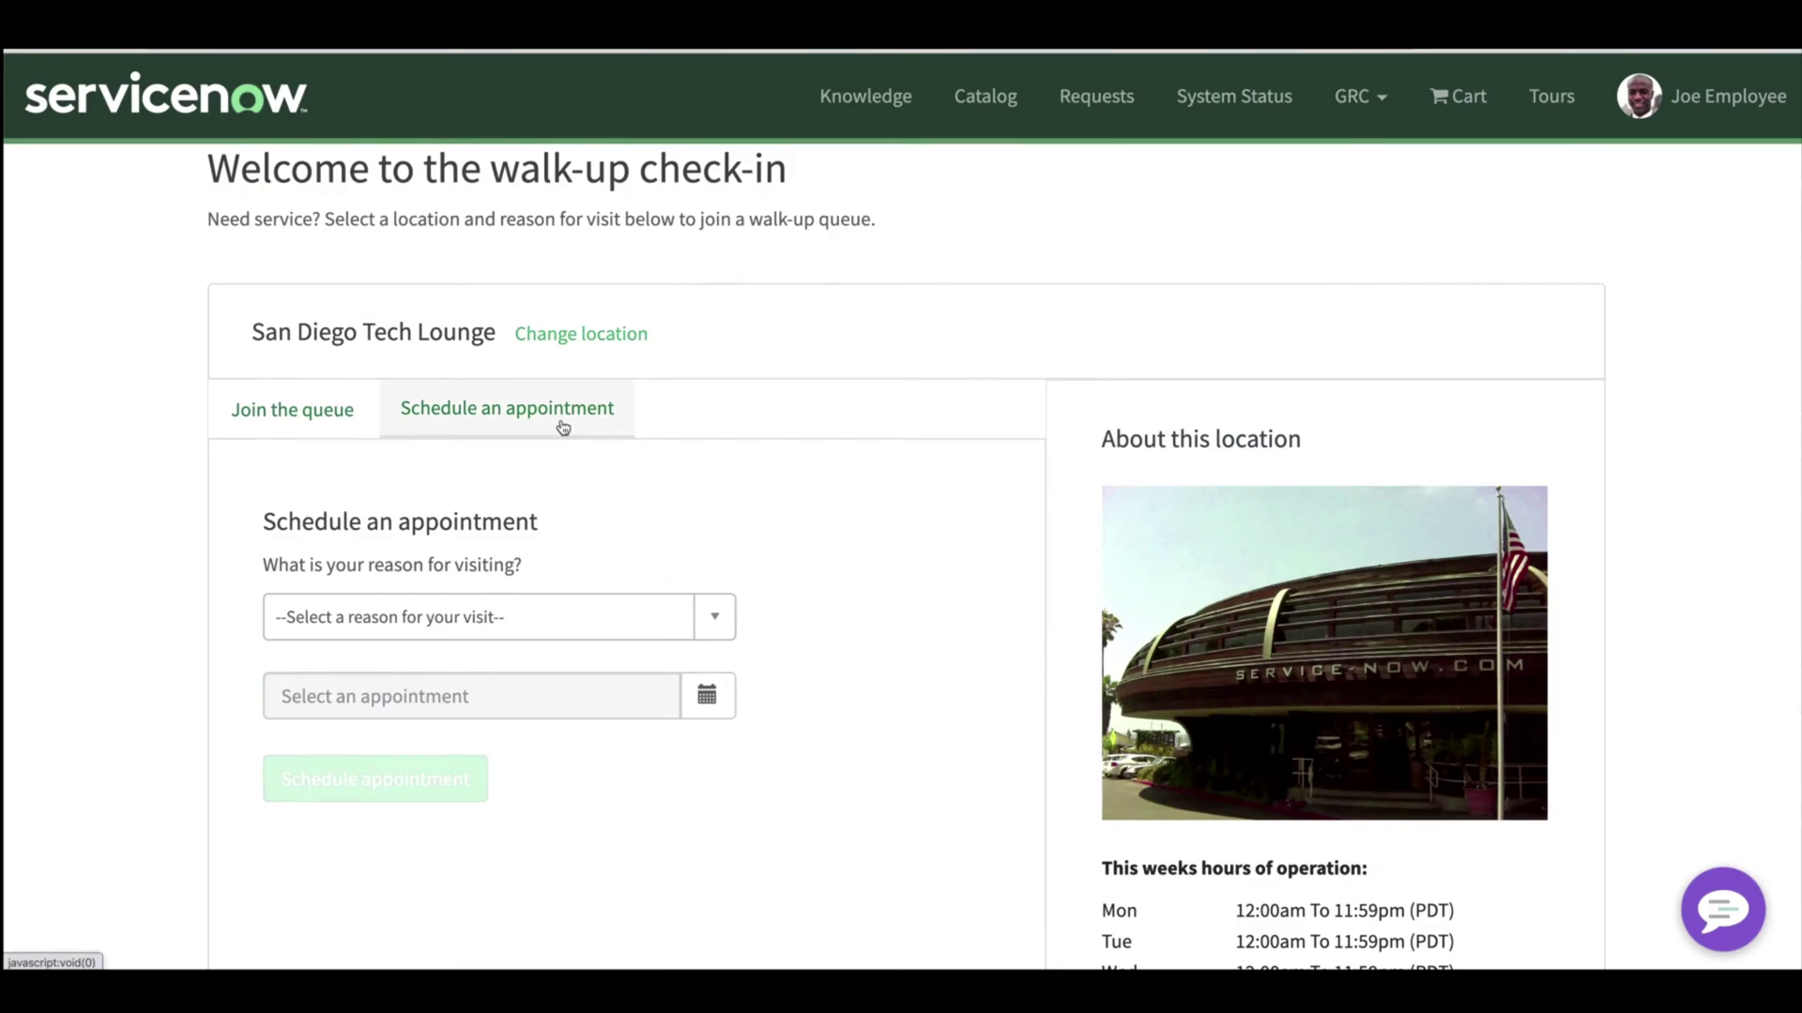
# - Book the Mon Apr 20, 09:00–10:00 slot with reason Other: 'Contactless laptop pickup'
pyautogui.click(633, 667)
pyautogui.write('Contactless laptop pickup')
pyautogui.click(707, 805)
pyautogui.click(470, 310)
pyautogui.click(1596, 720)
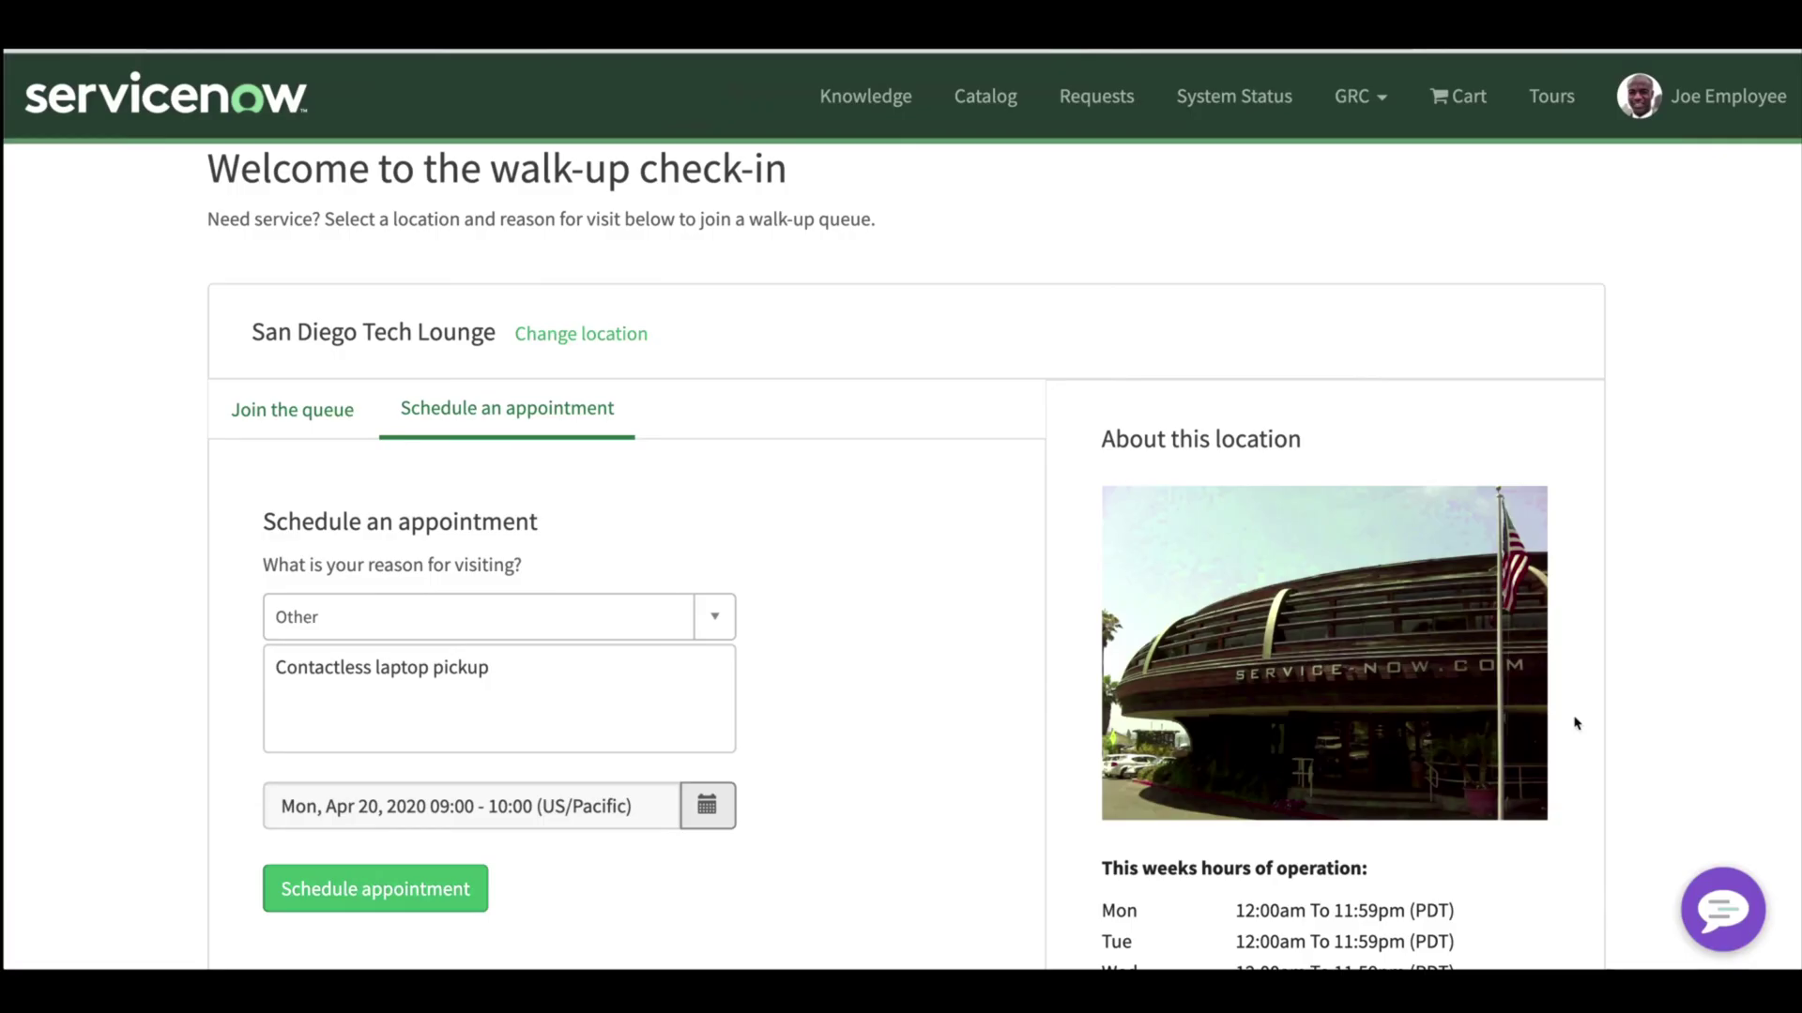
pyautogui.click(375, 888)
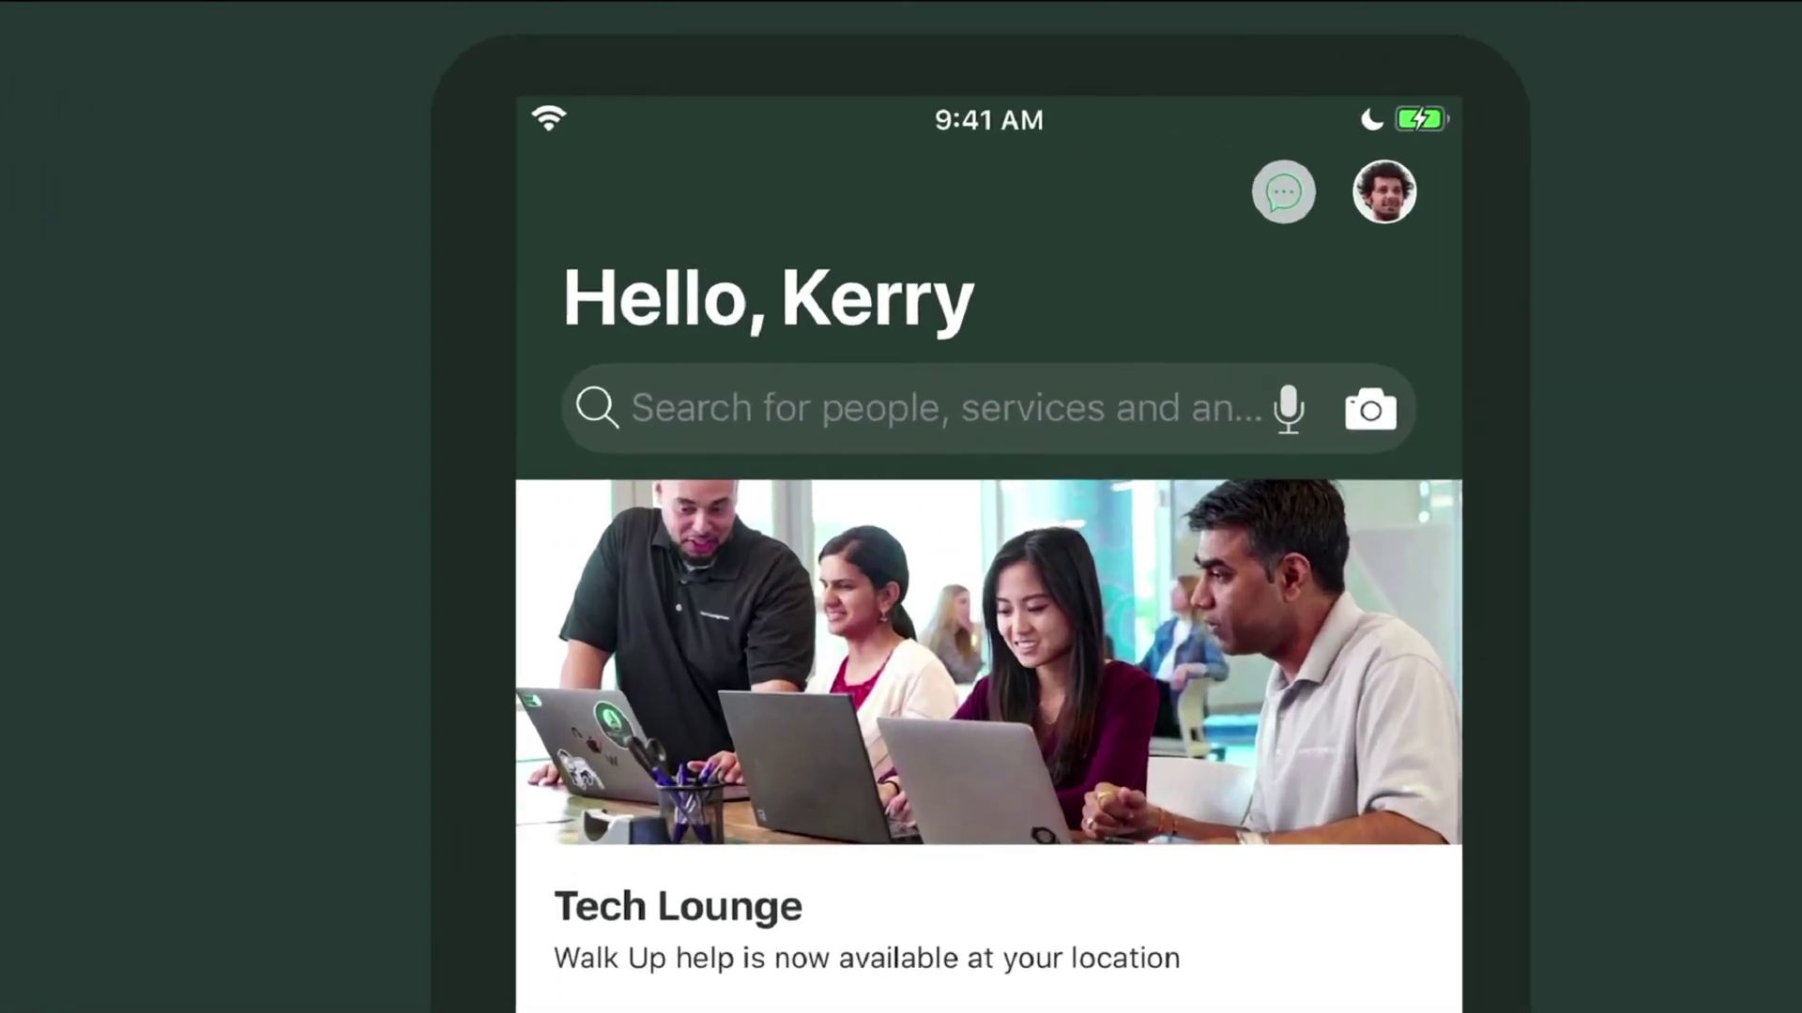
# - Open the Virtual Agent chat from the Now Mobile home screen
pyautogui.click(1103, 102)
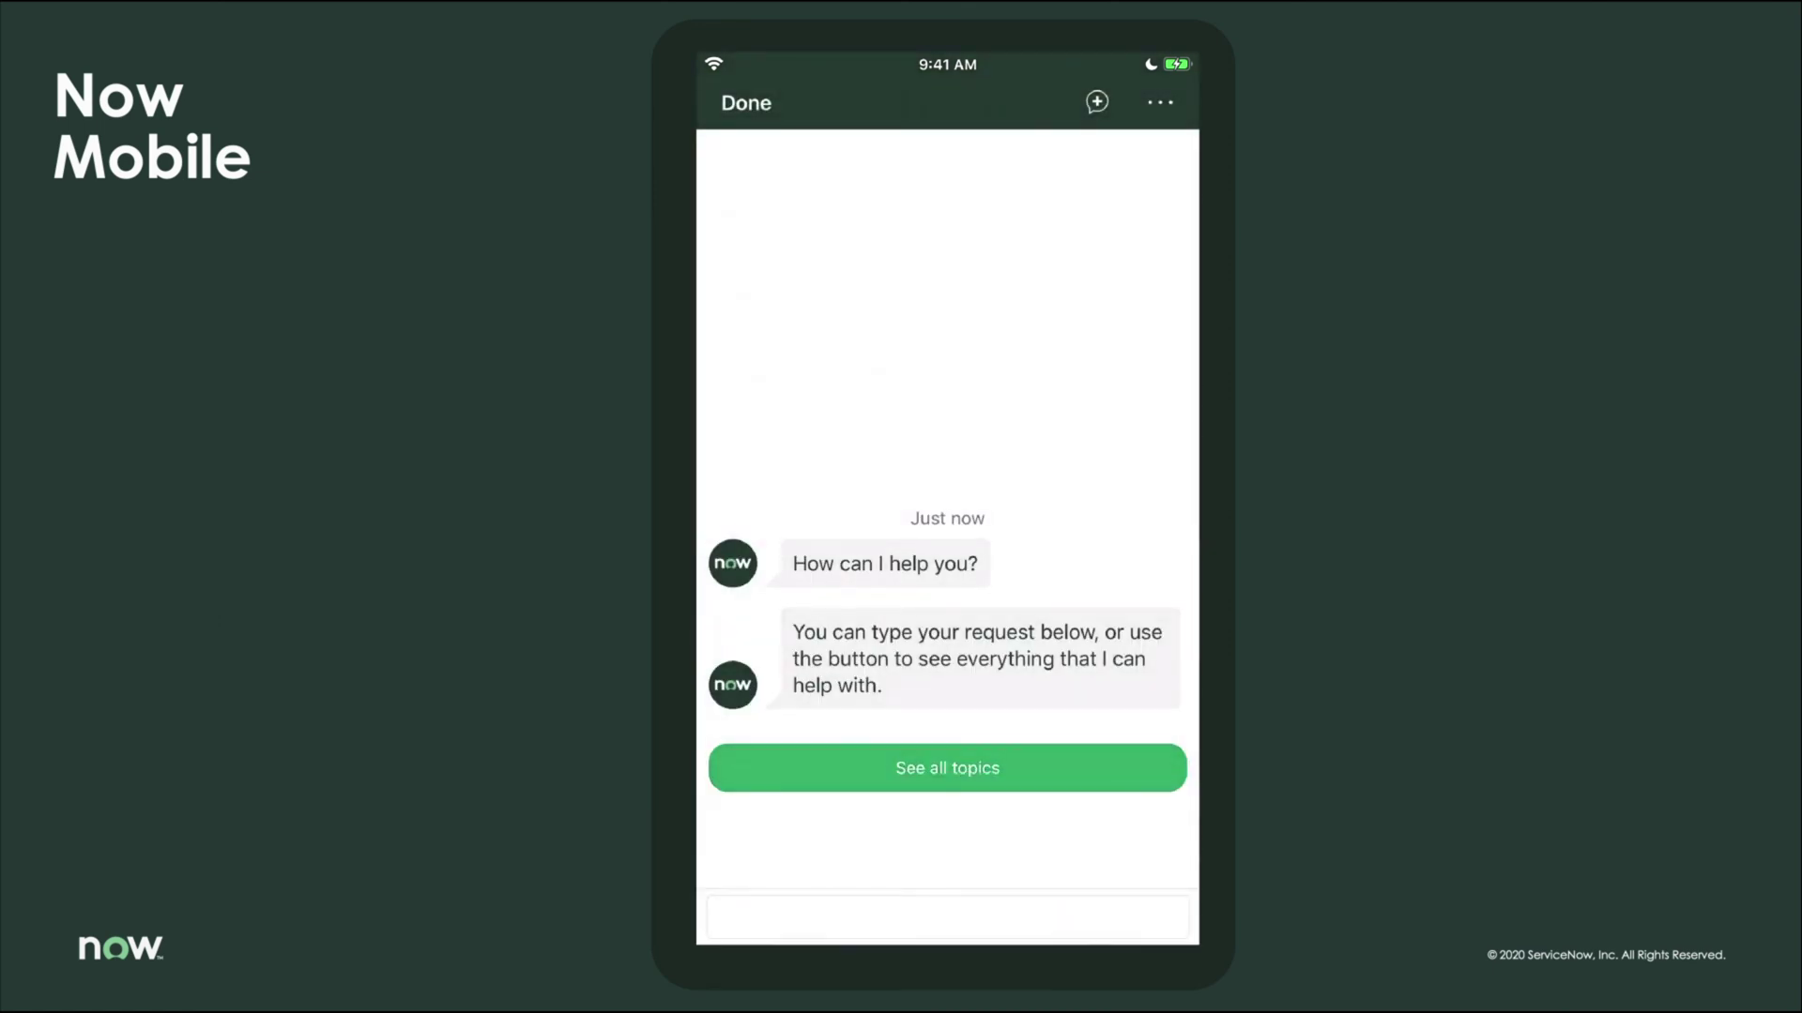
# - Send 'Email set up', choose the Email Setup topic, and specify an iOS device
pyautogui.click(947, 918)
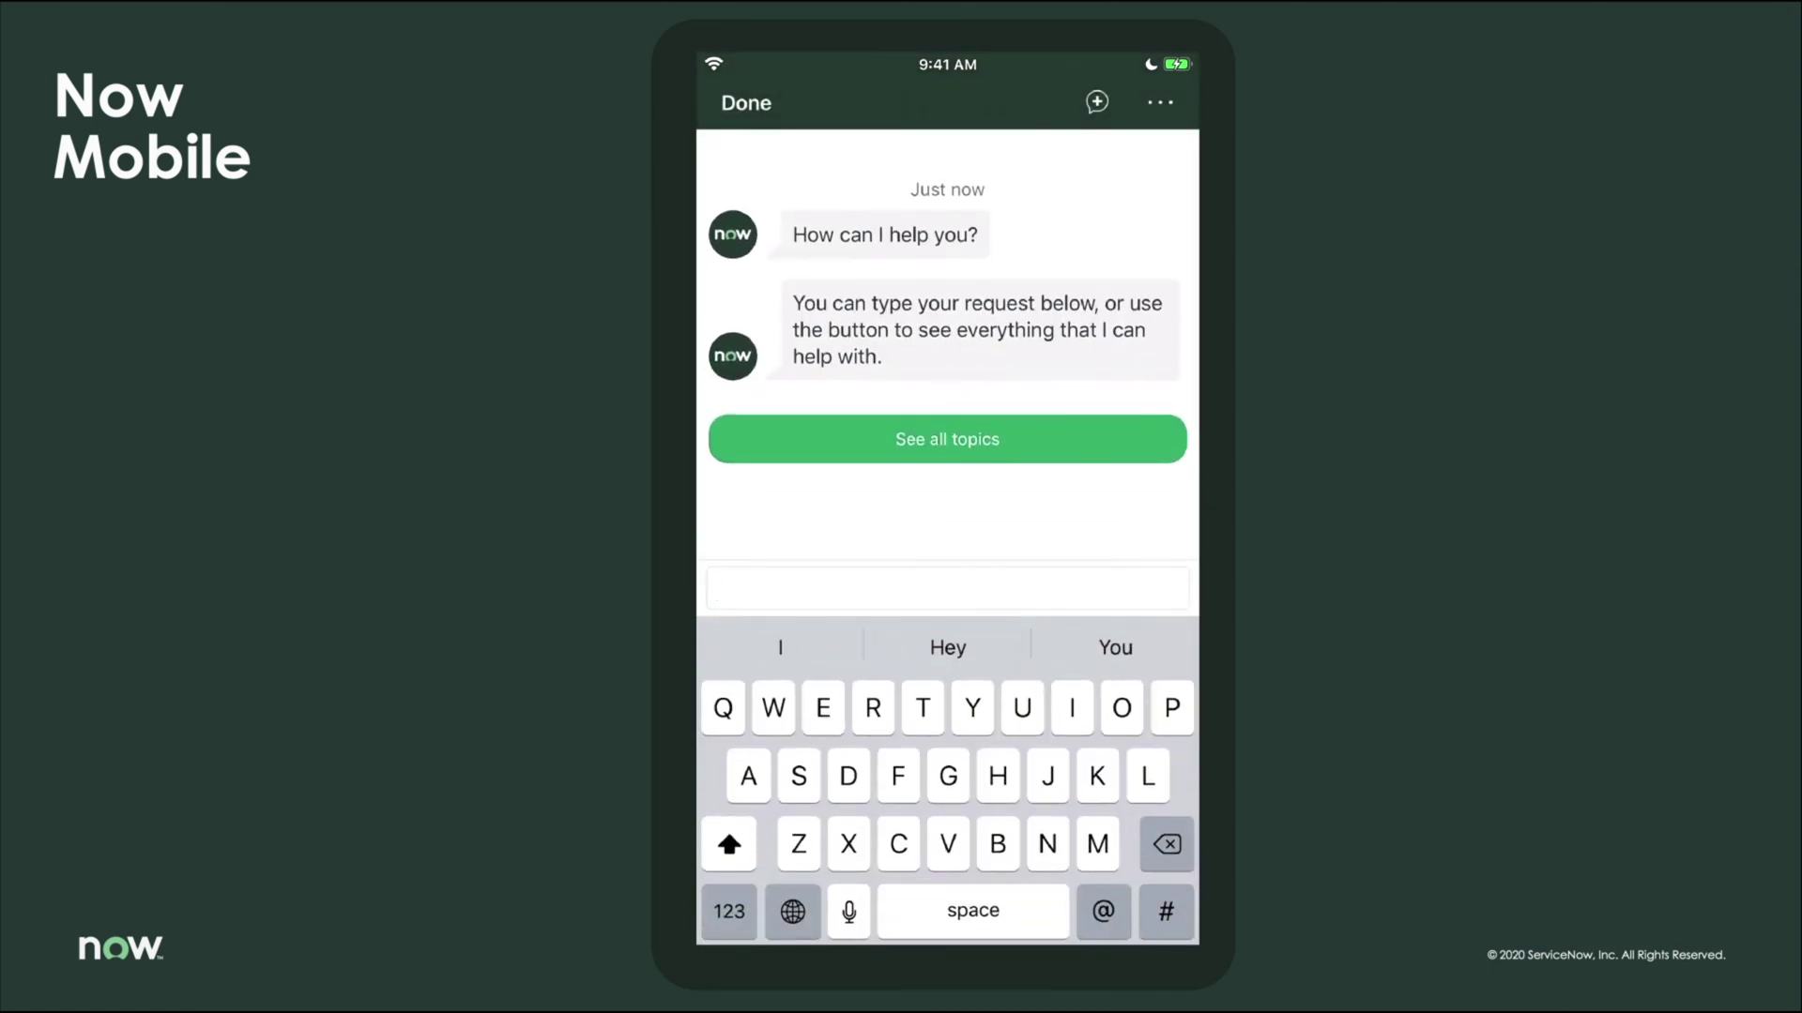
pyautogui.write('Email ')
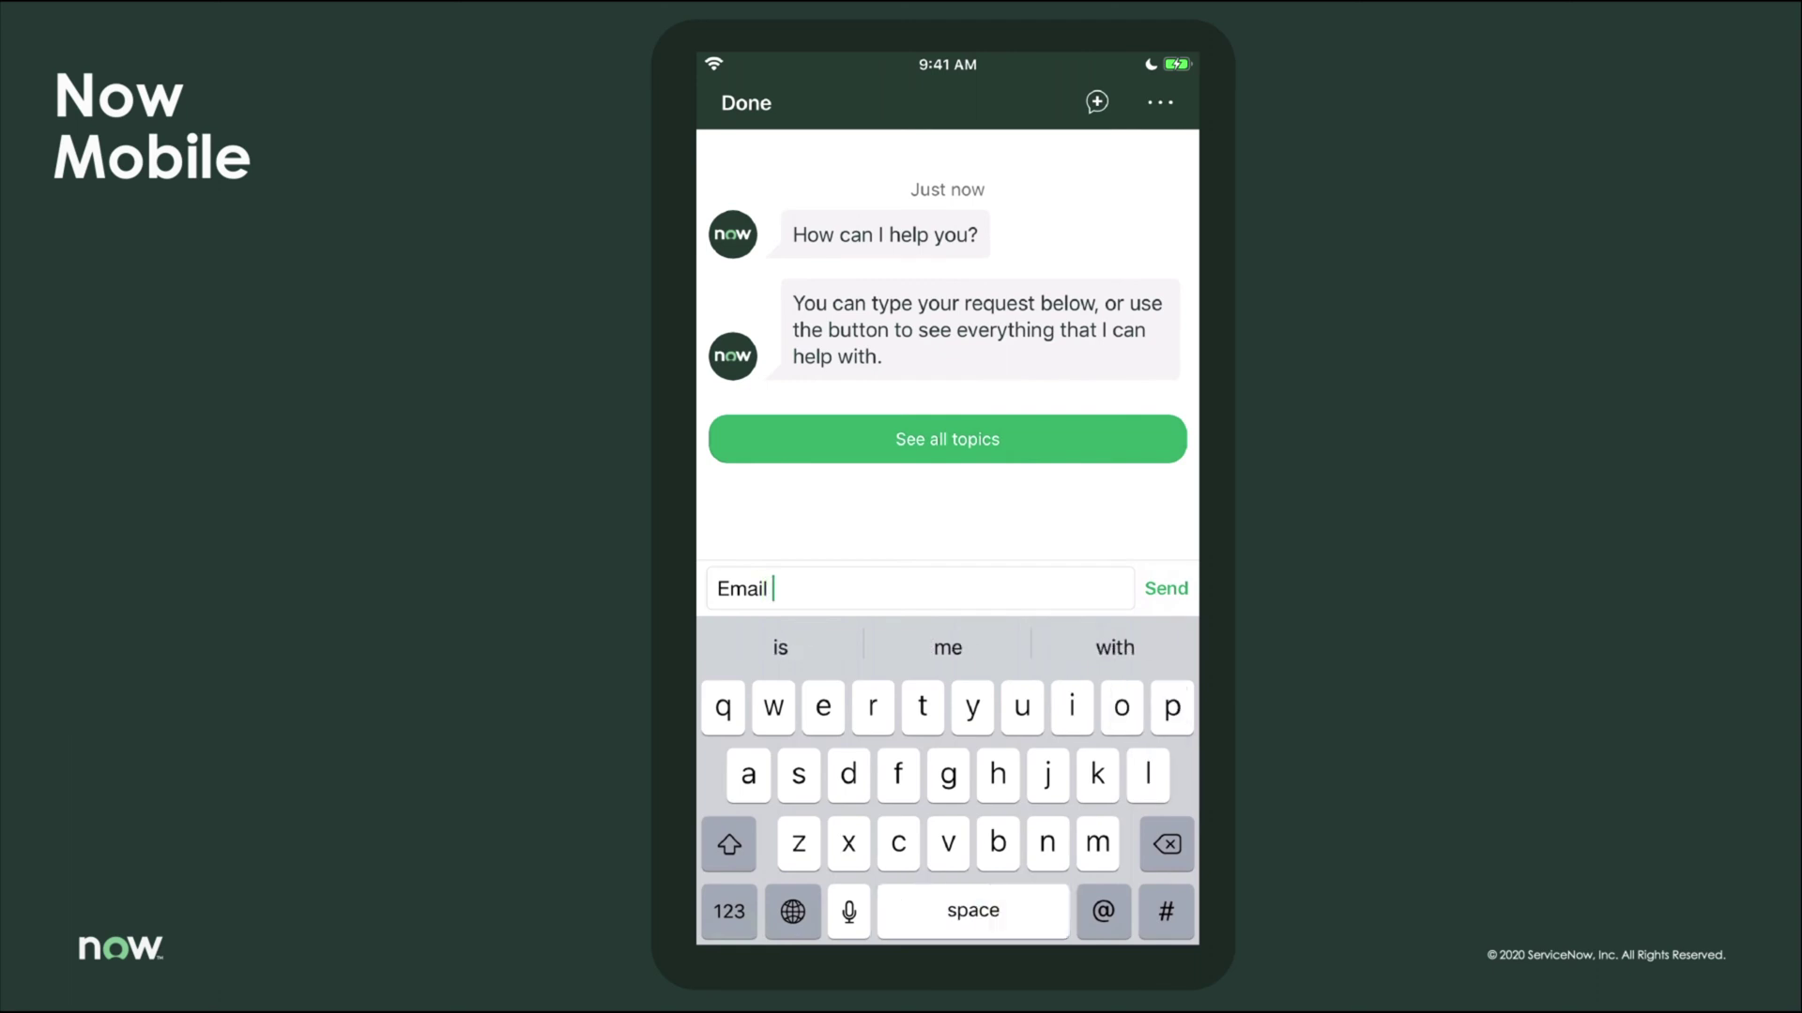
pyautogui.write('set up')
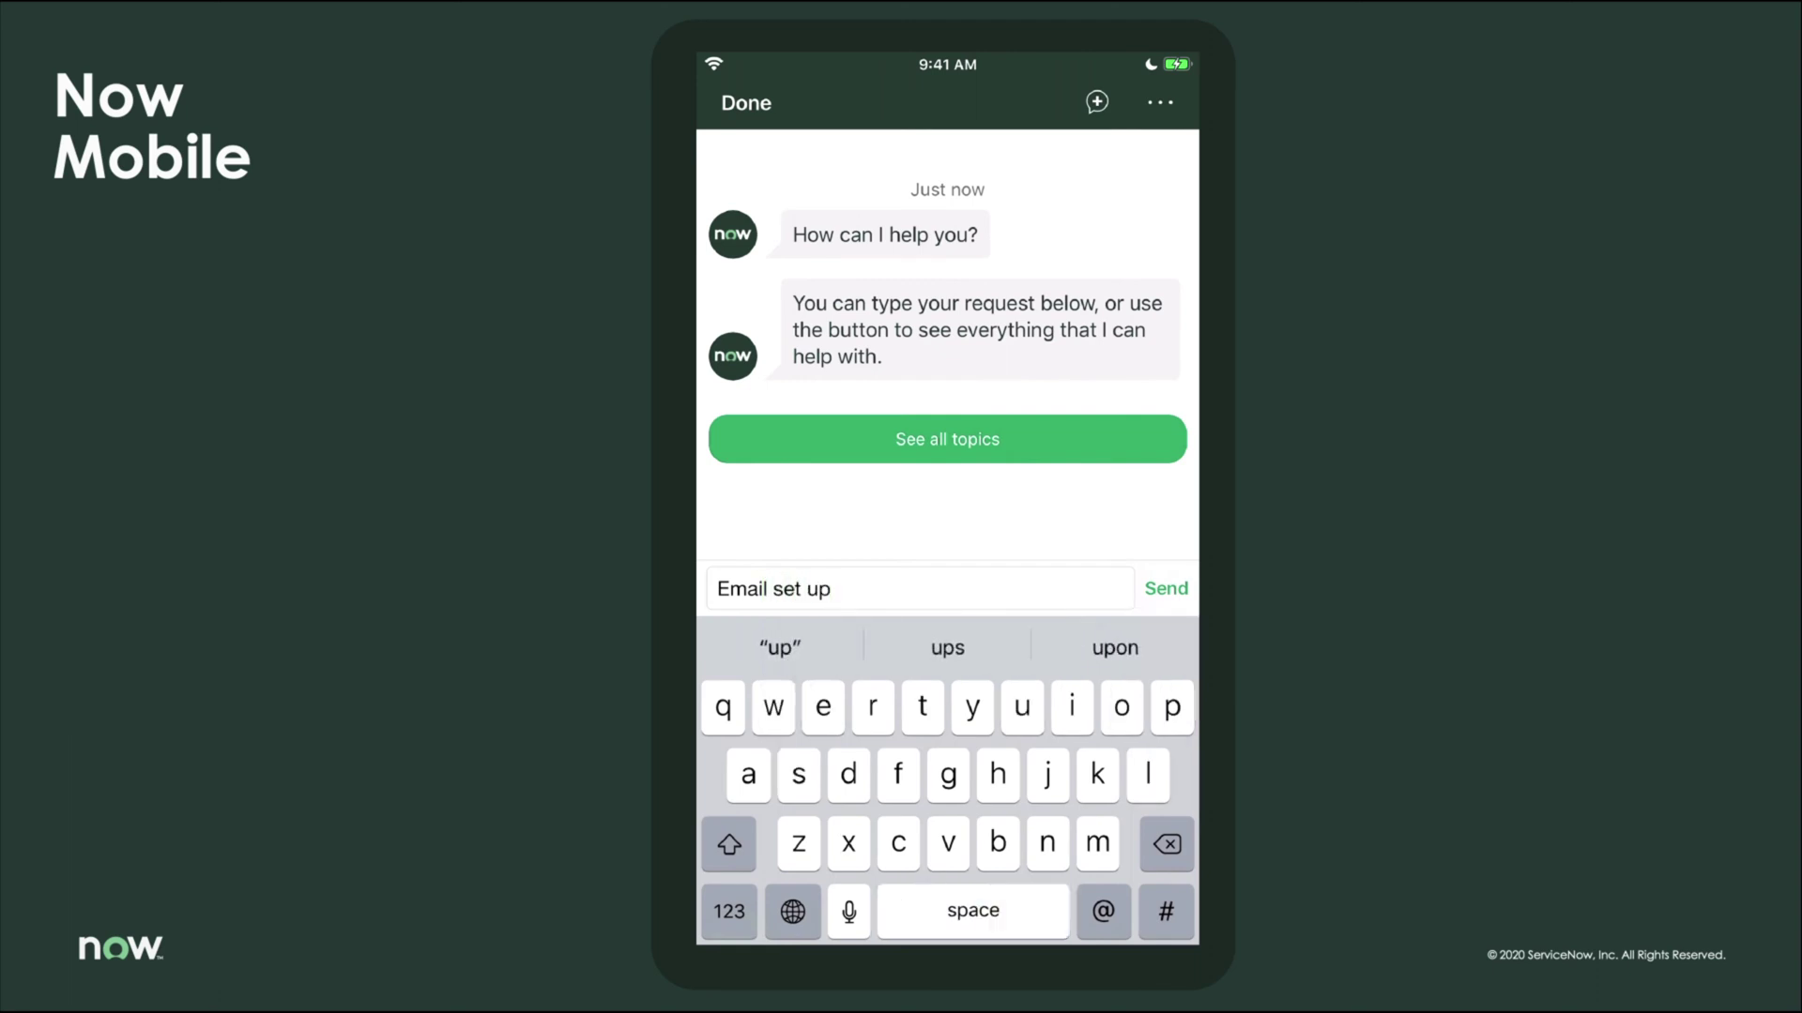
pyautogui.click(1165, 589)
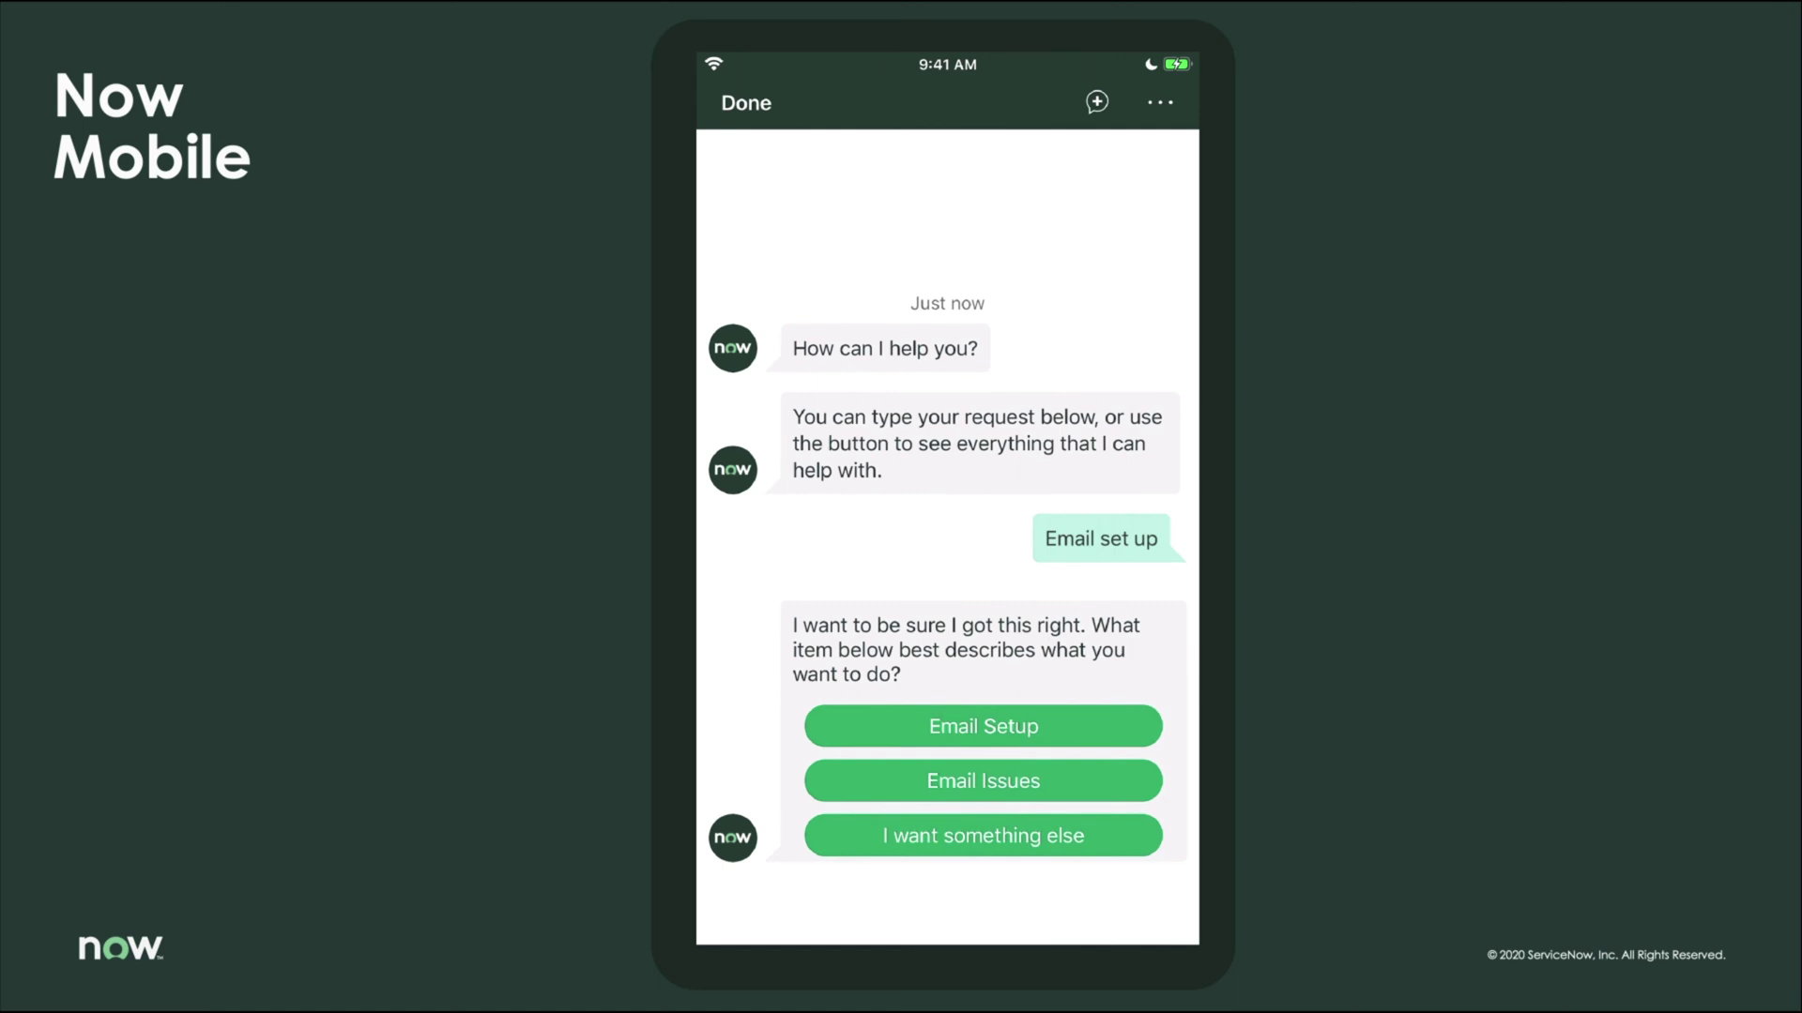
pyautogui.click(982, 726)
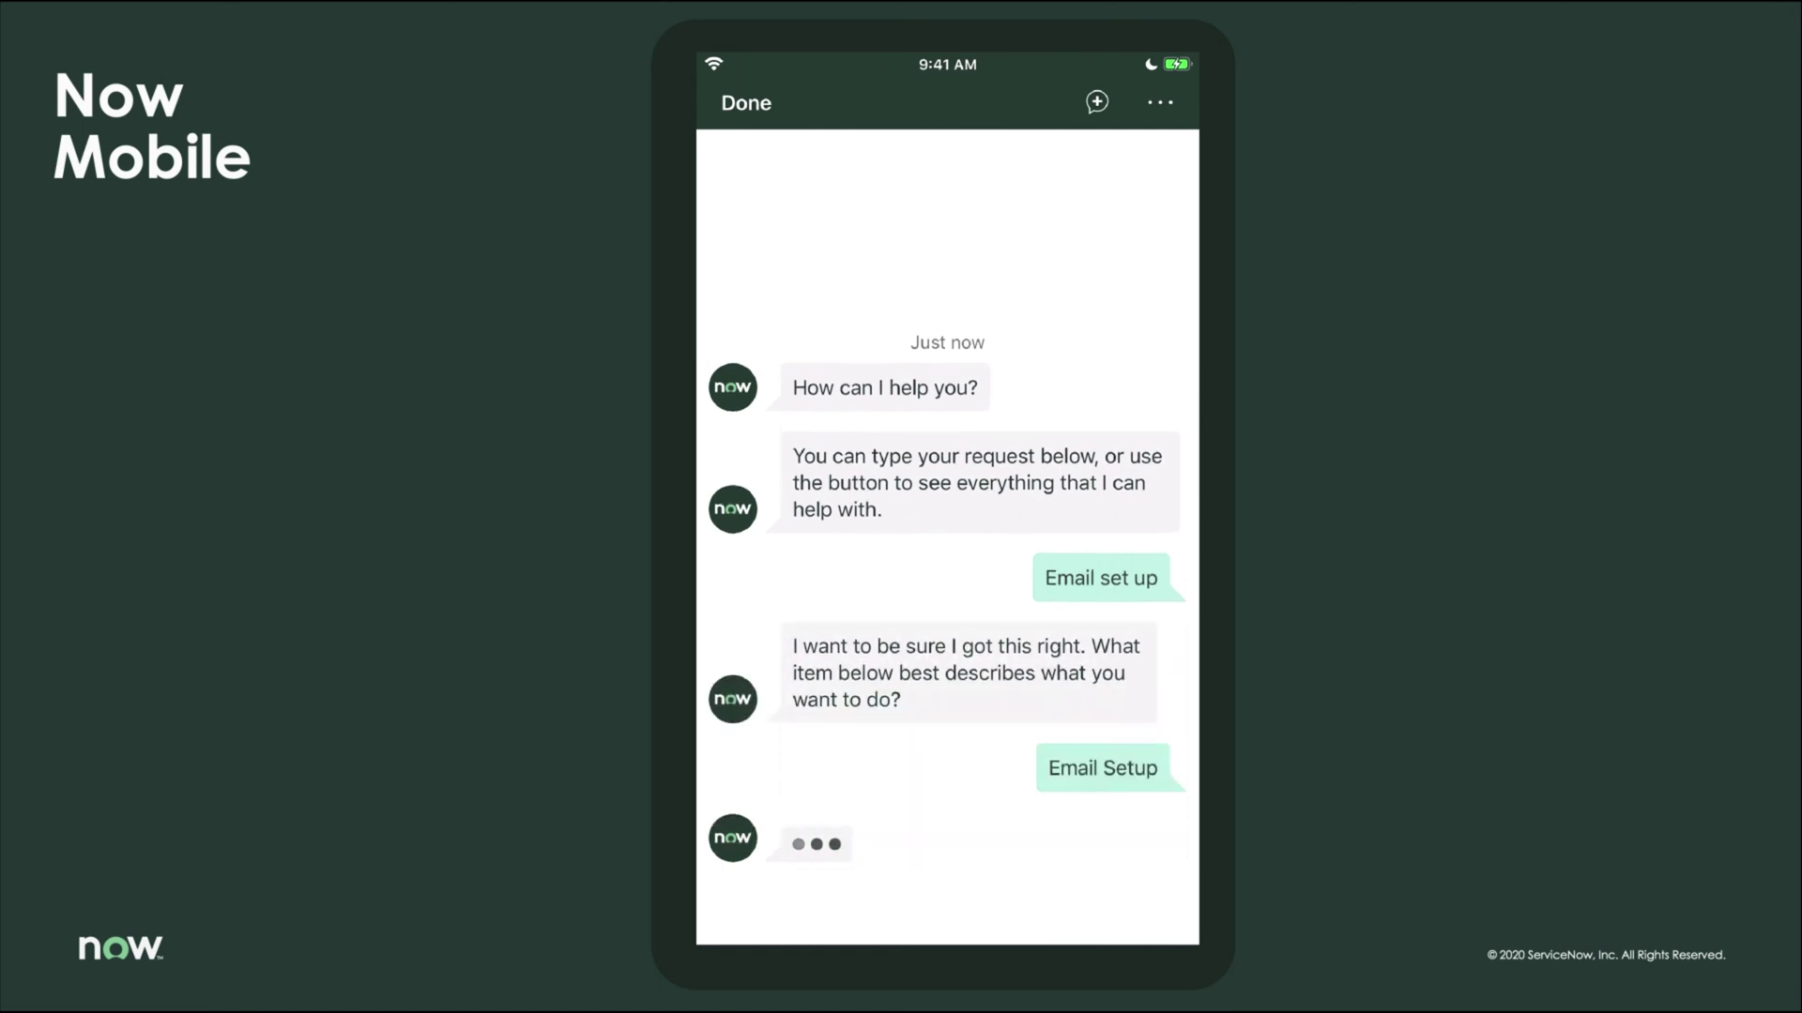
pyautogui.click(983, 672)
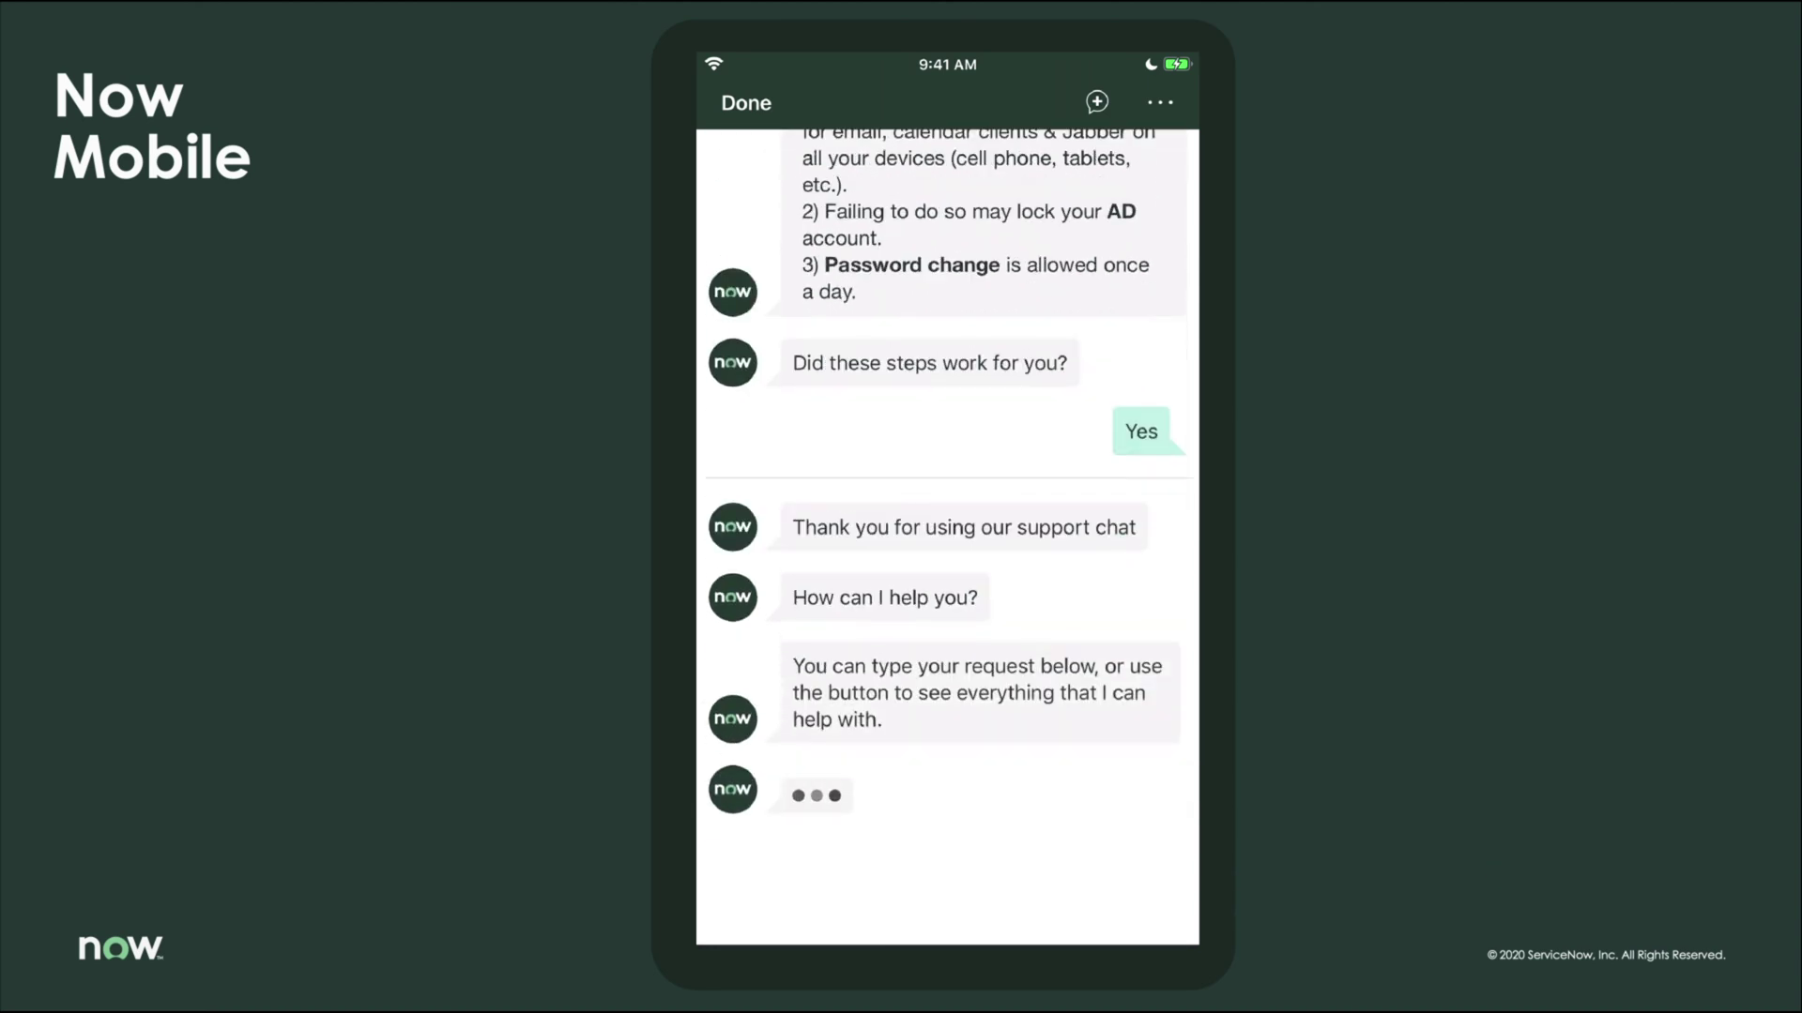
# - Send 'Book a conference room' and confirm booking St. James Place (VC)
pyautogui.click(947, 916)
pyautogui.write('Book a c')
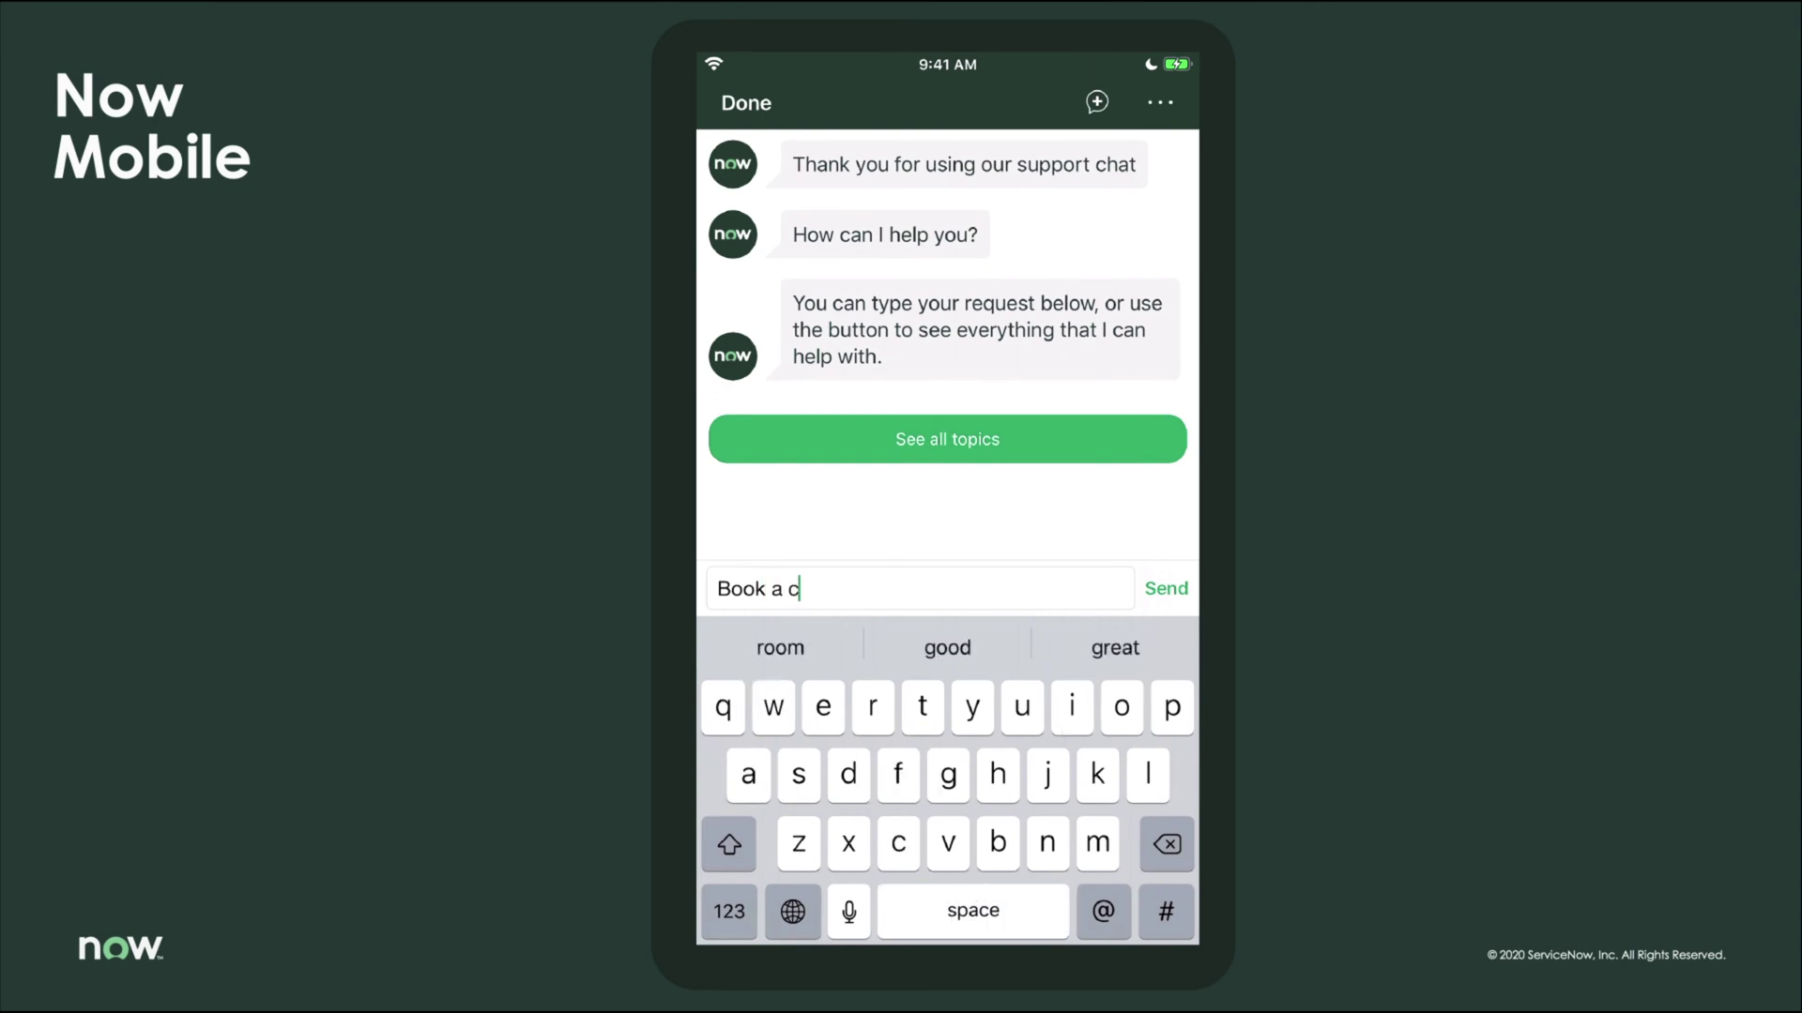
pyautogui.write('onfer')
pyautogui.click(947, 648)
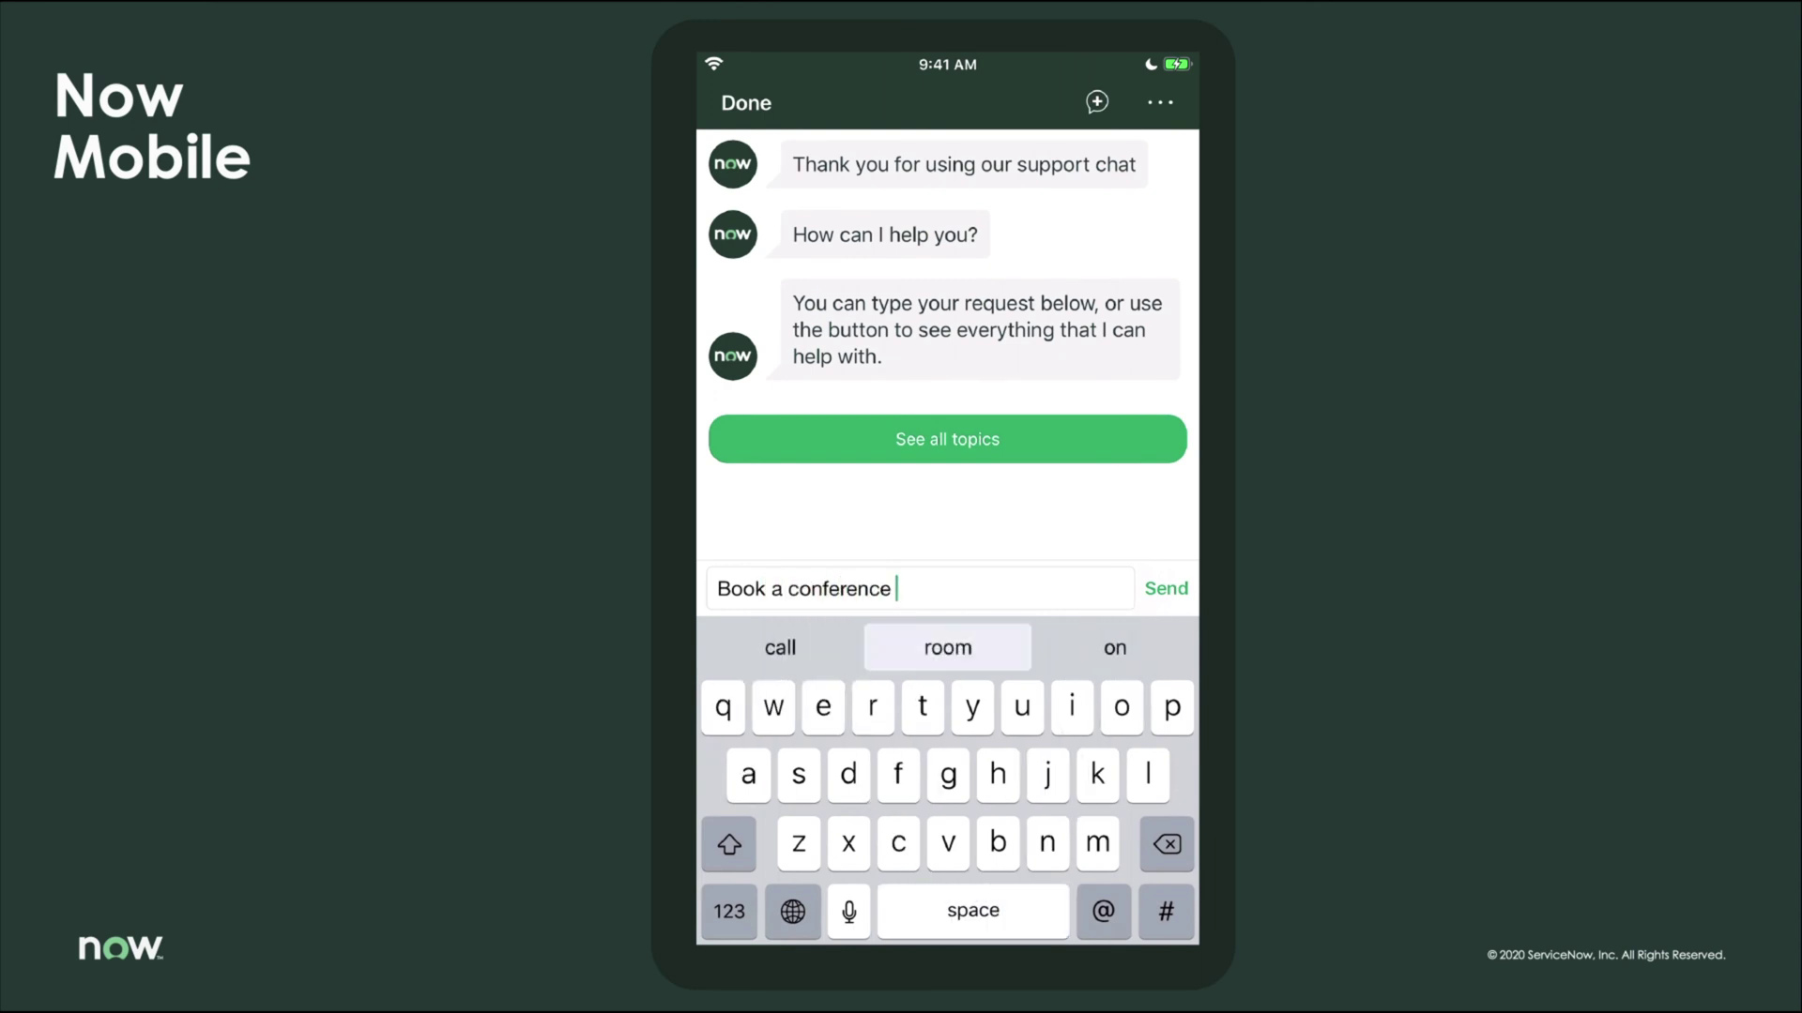
pyautogui.click(947, 647)
pyautogui.click(1166, 588)
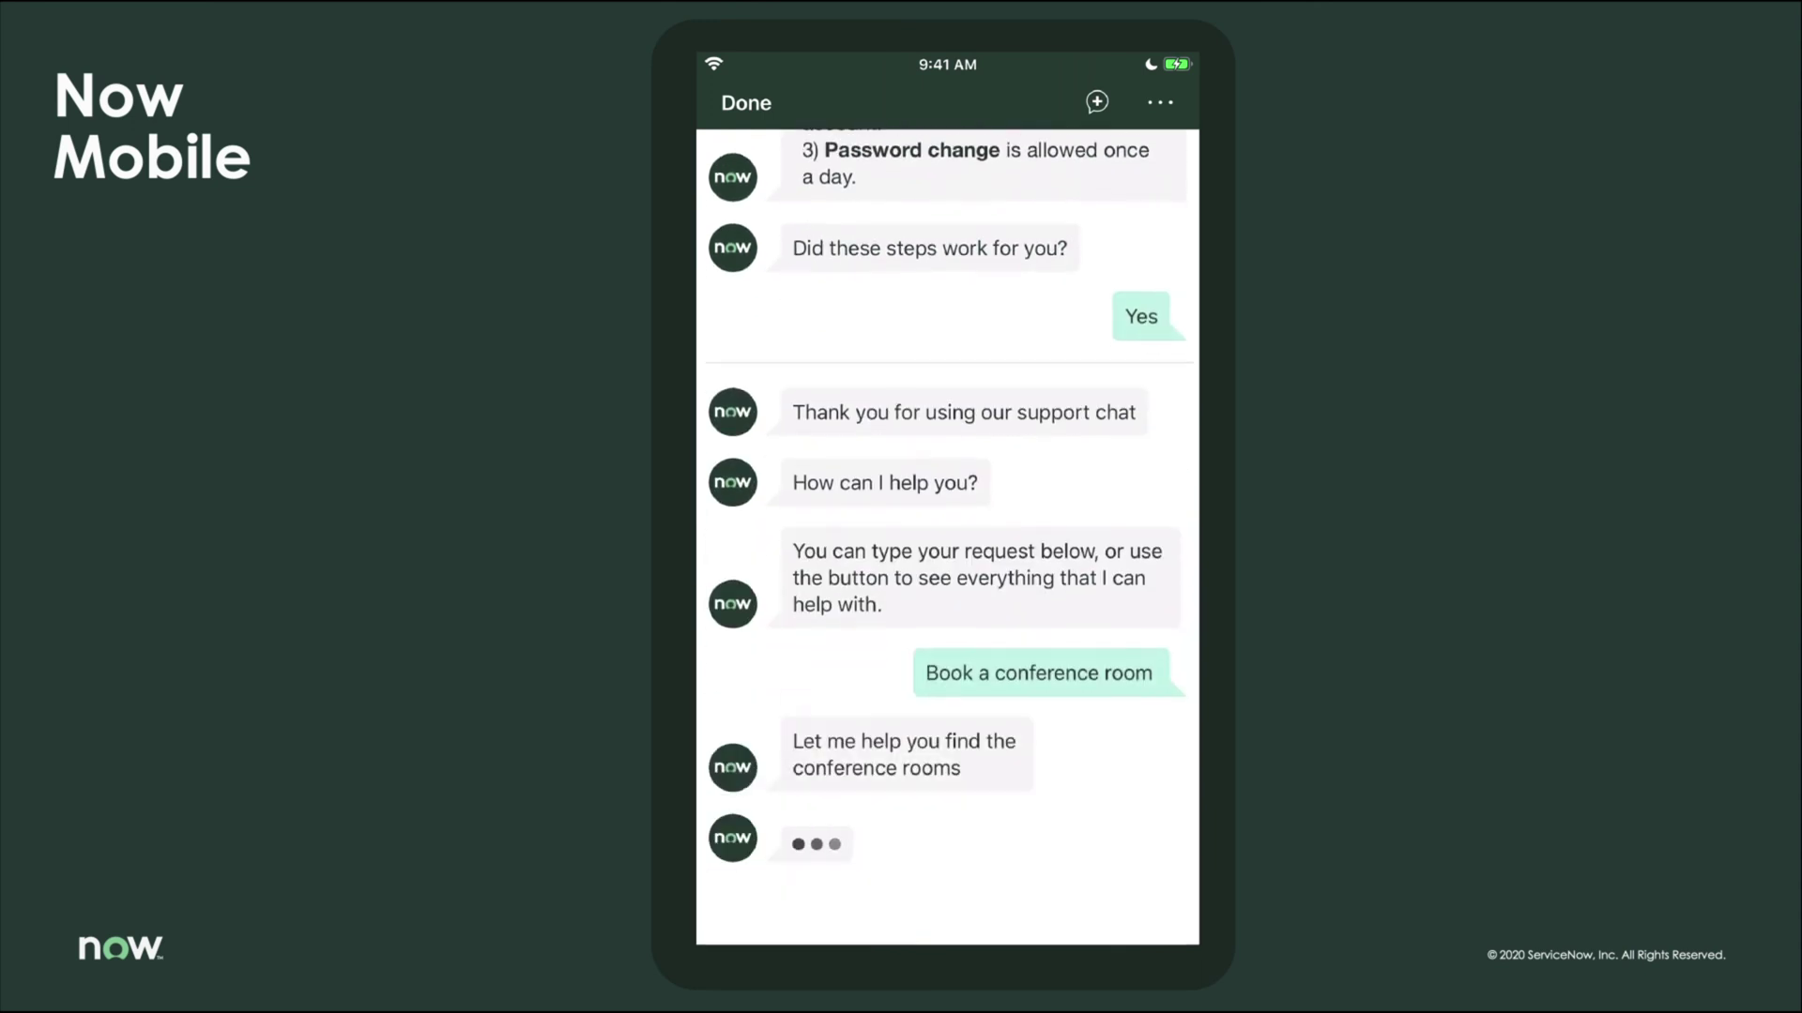
pyautogui.click(930, 581)
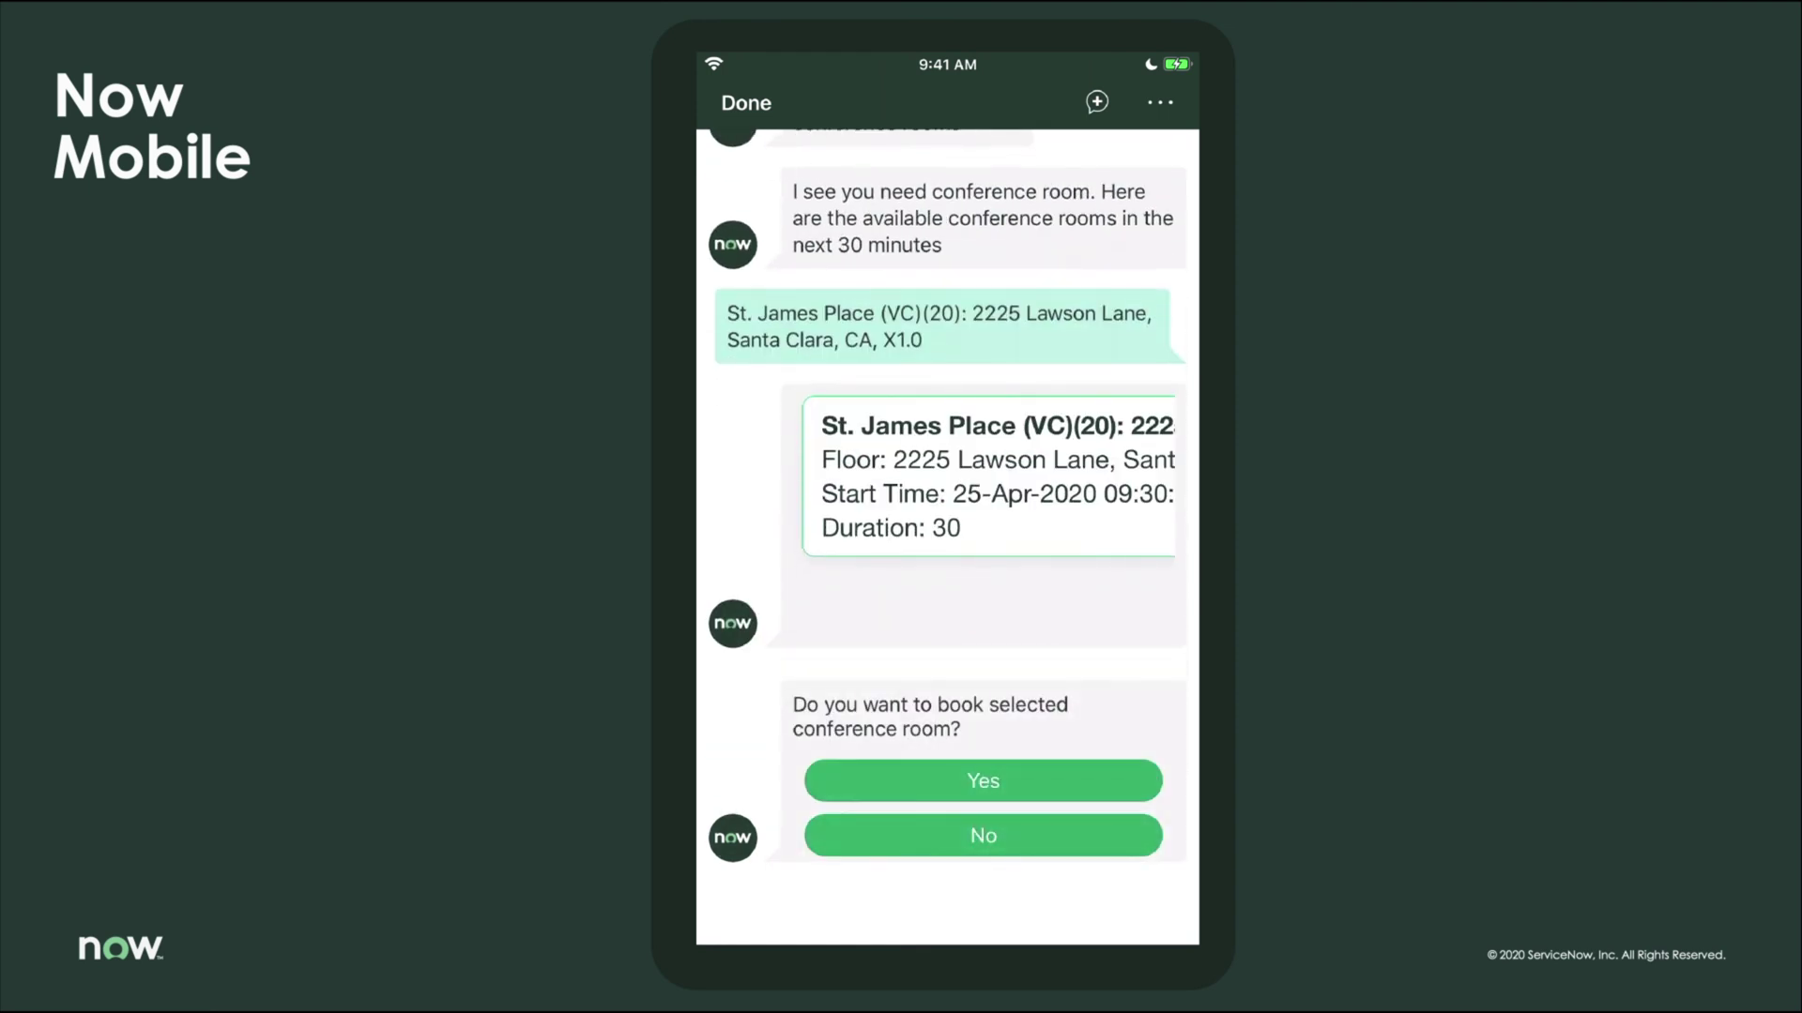
pyautogui.click(983, 781)
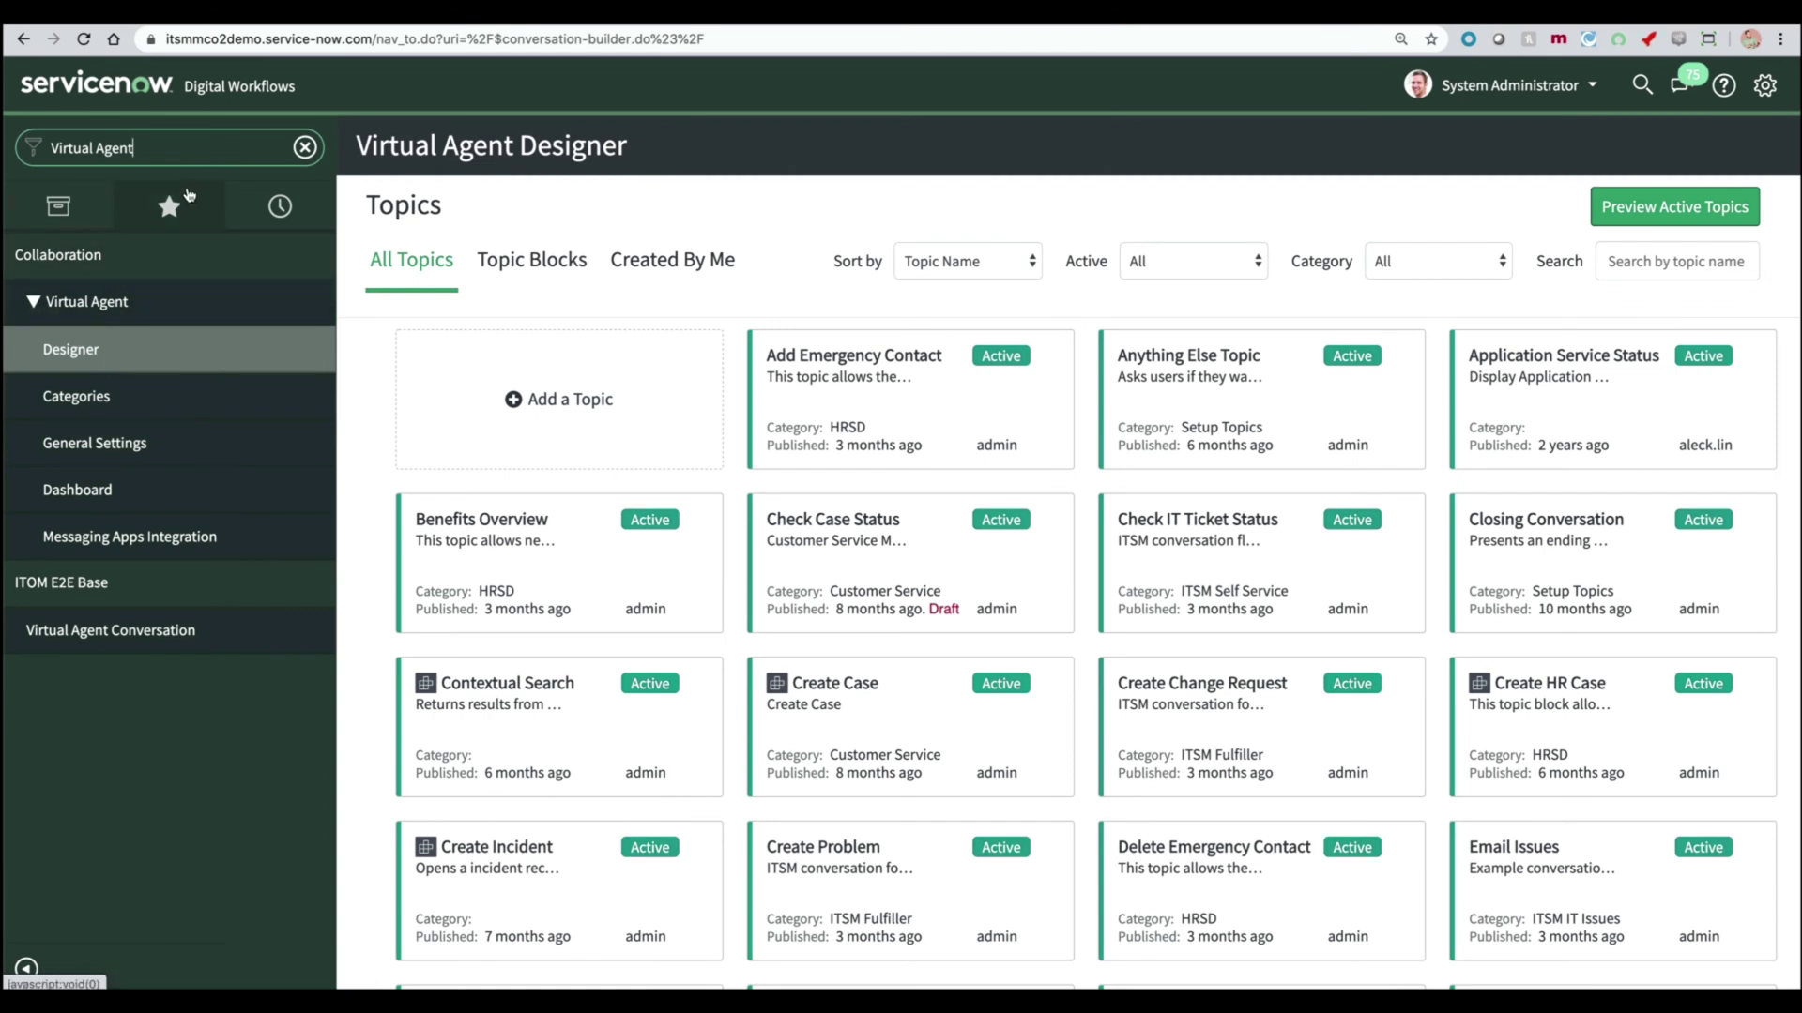
# - Open the Escalate IT Ticket topic, preview its flow, and cancel a started topic copy
pyautogui.click(27, 970)
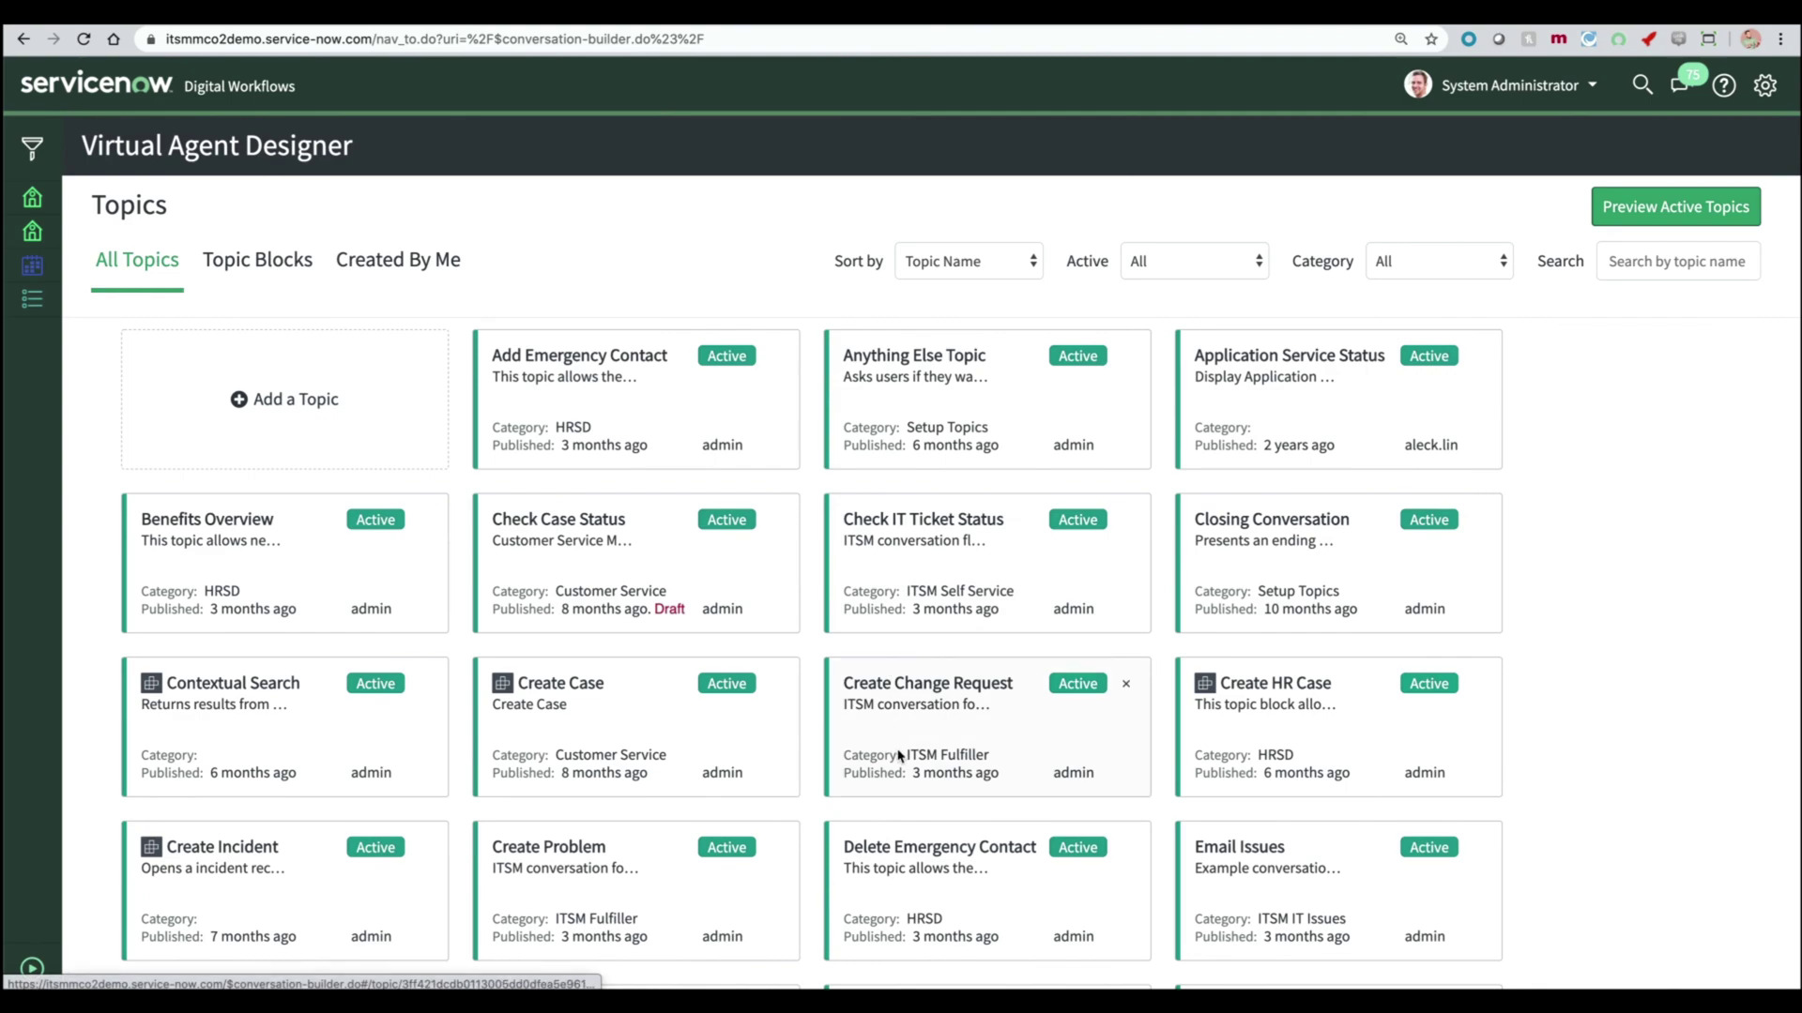
pyautogui.scroll(-6, 898, 755)
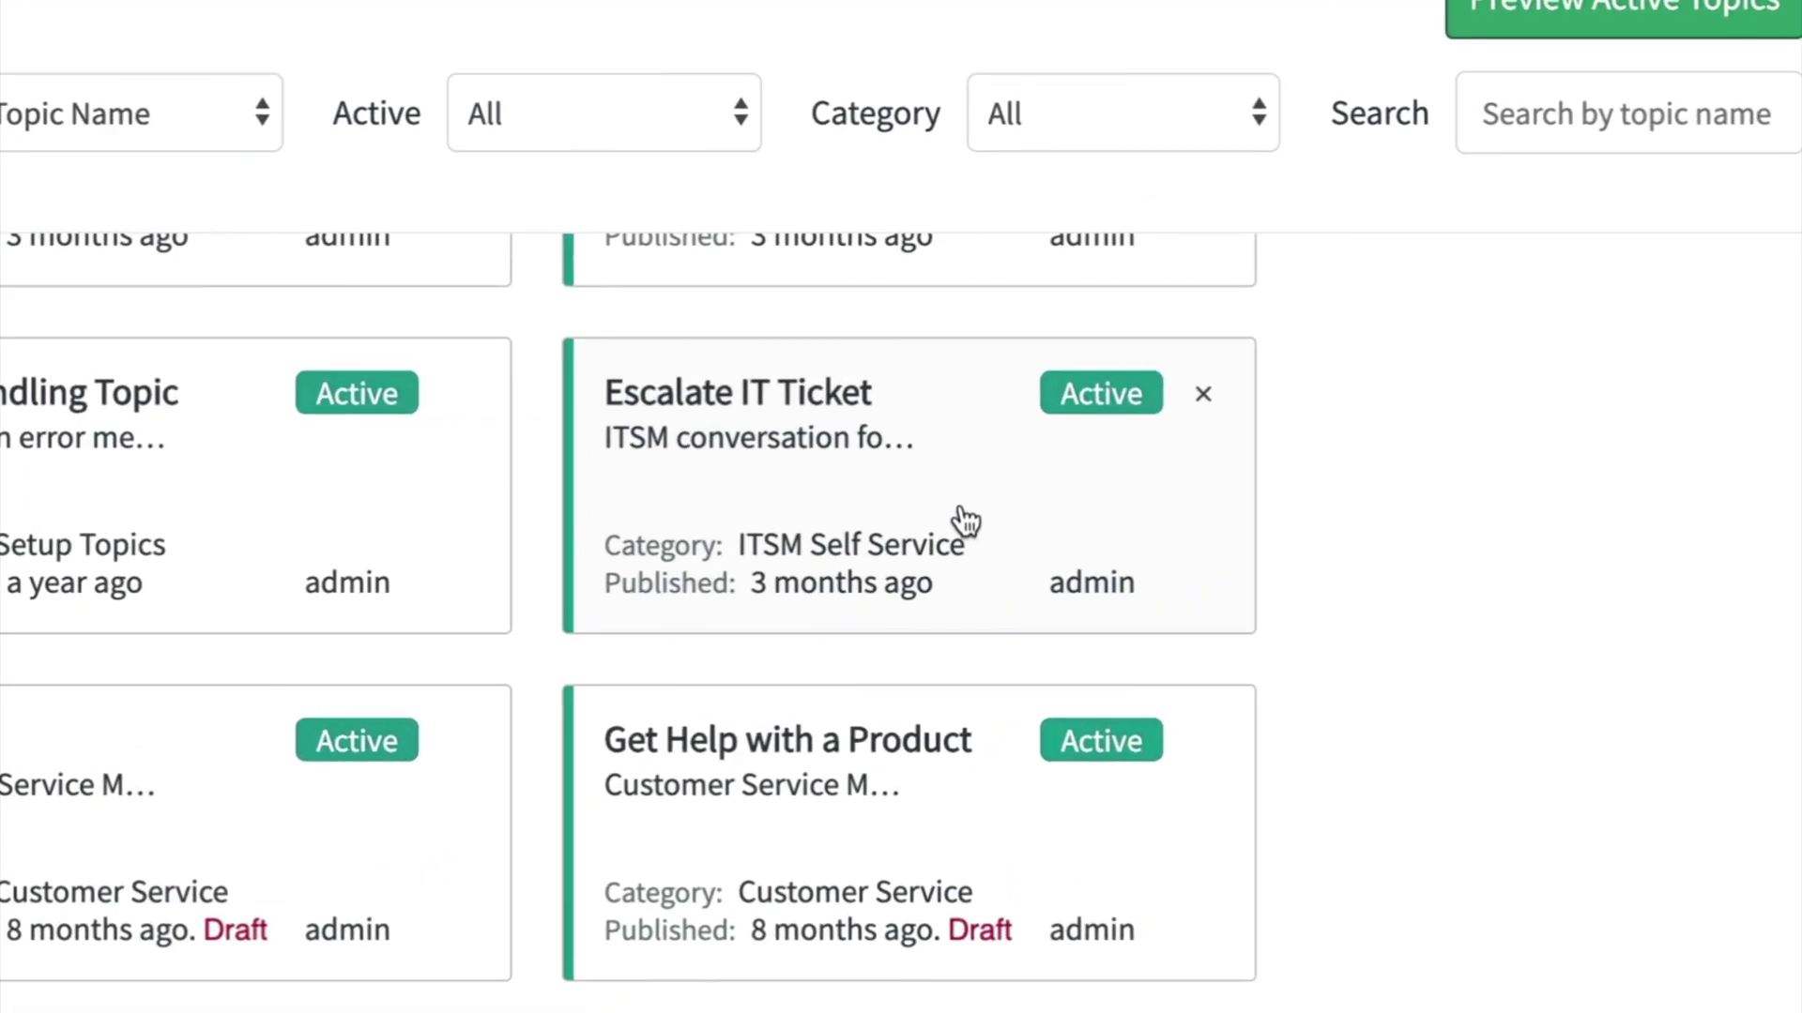
pyautogui.click(964, 521)
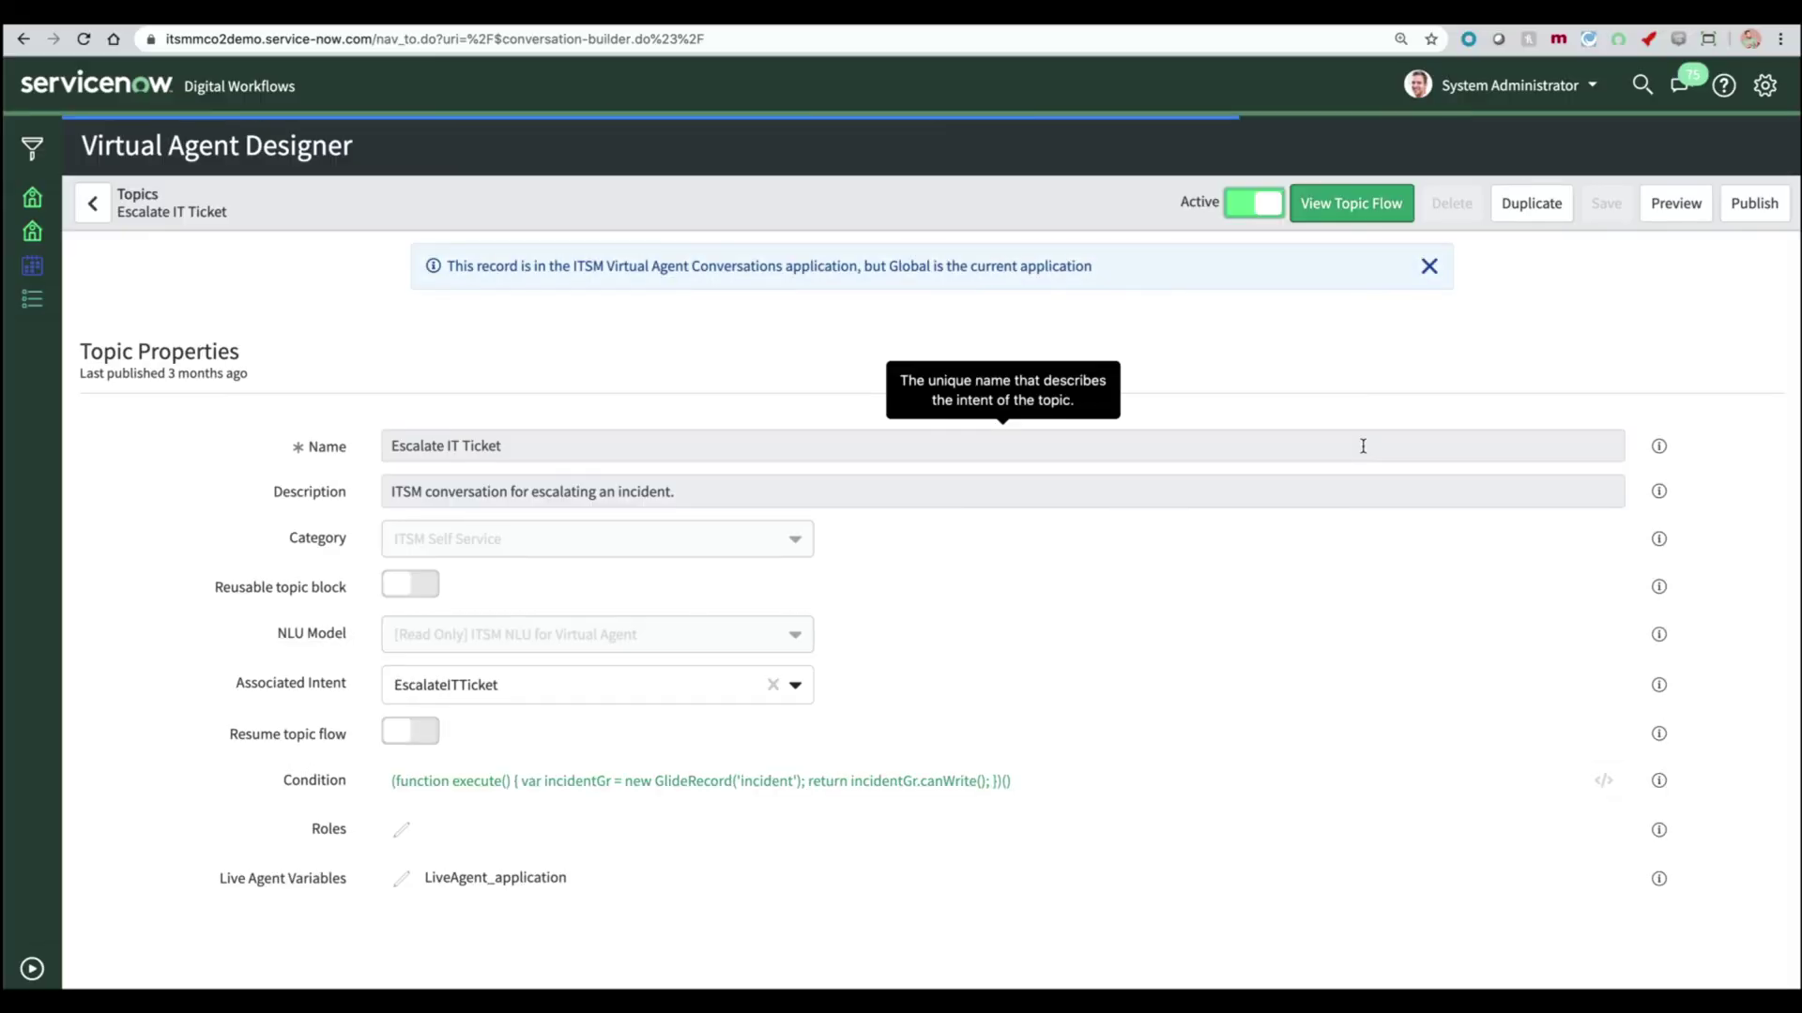
pyautogui.click(1333, 208)
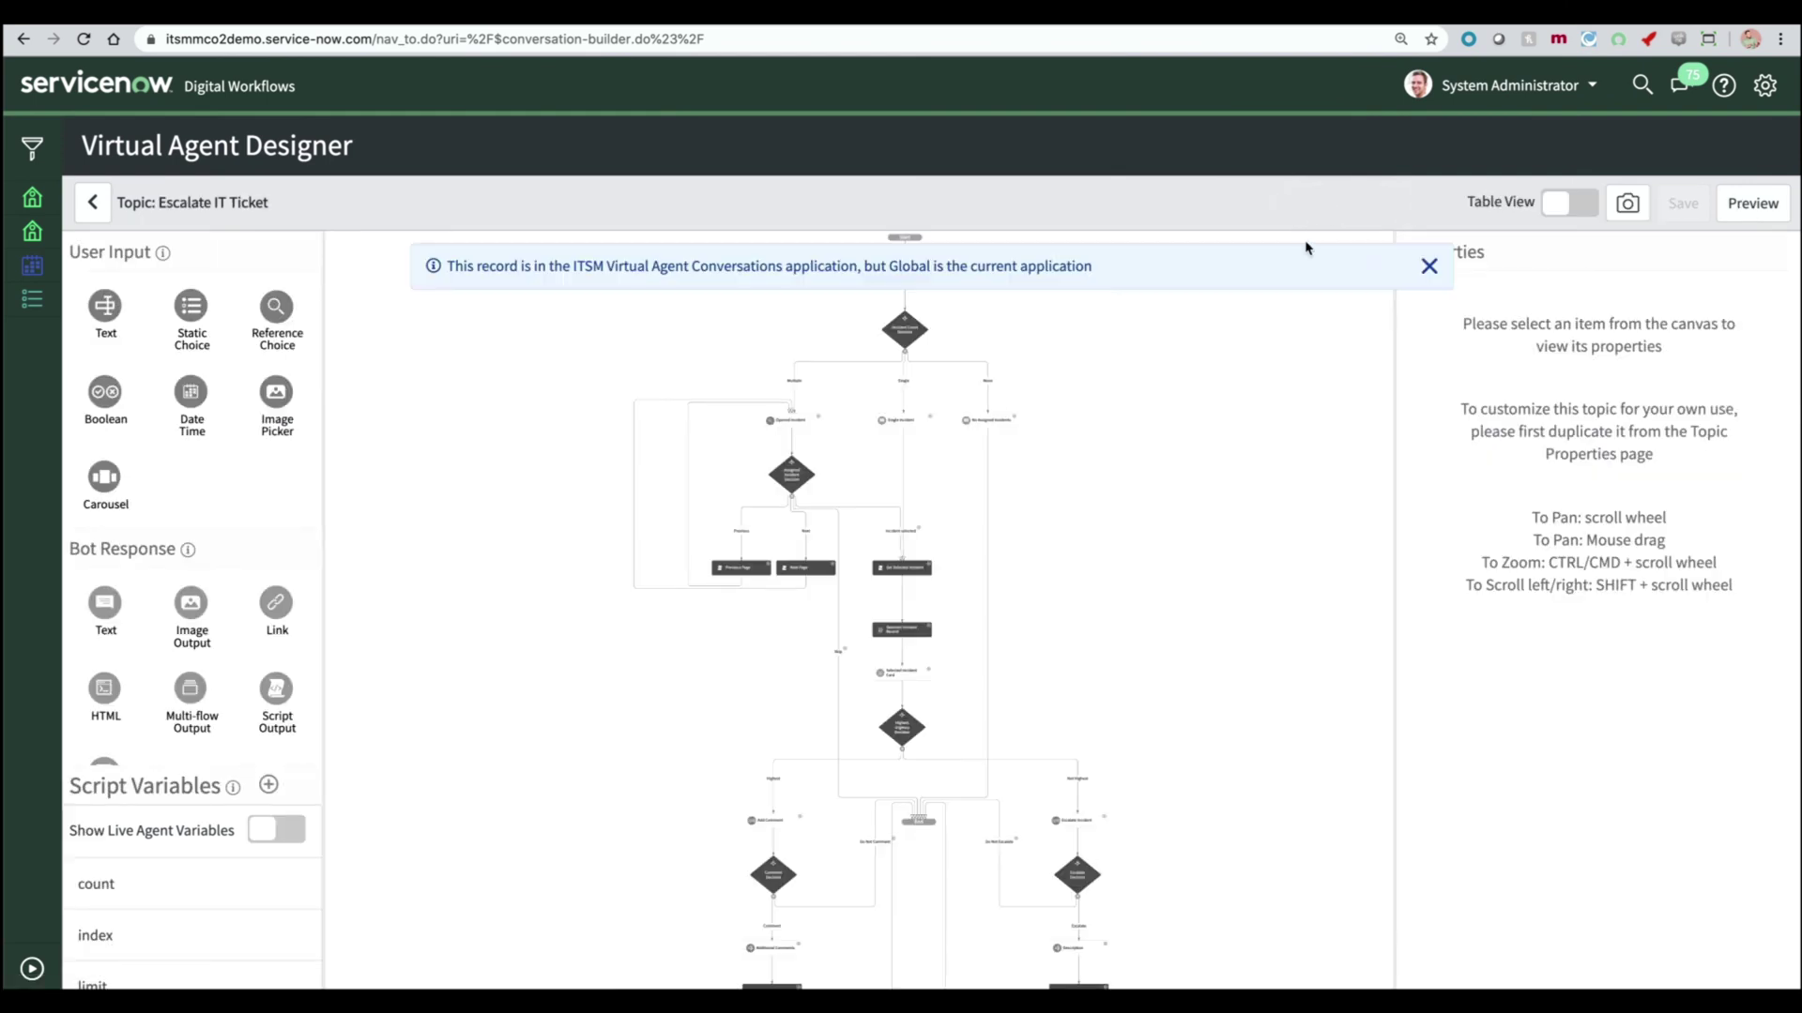
pyautogui.click(1432, 268)
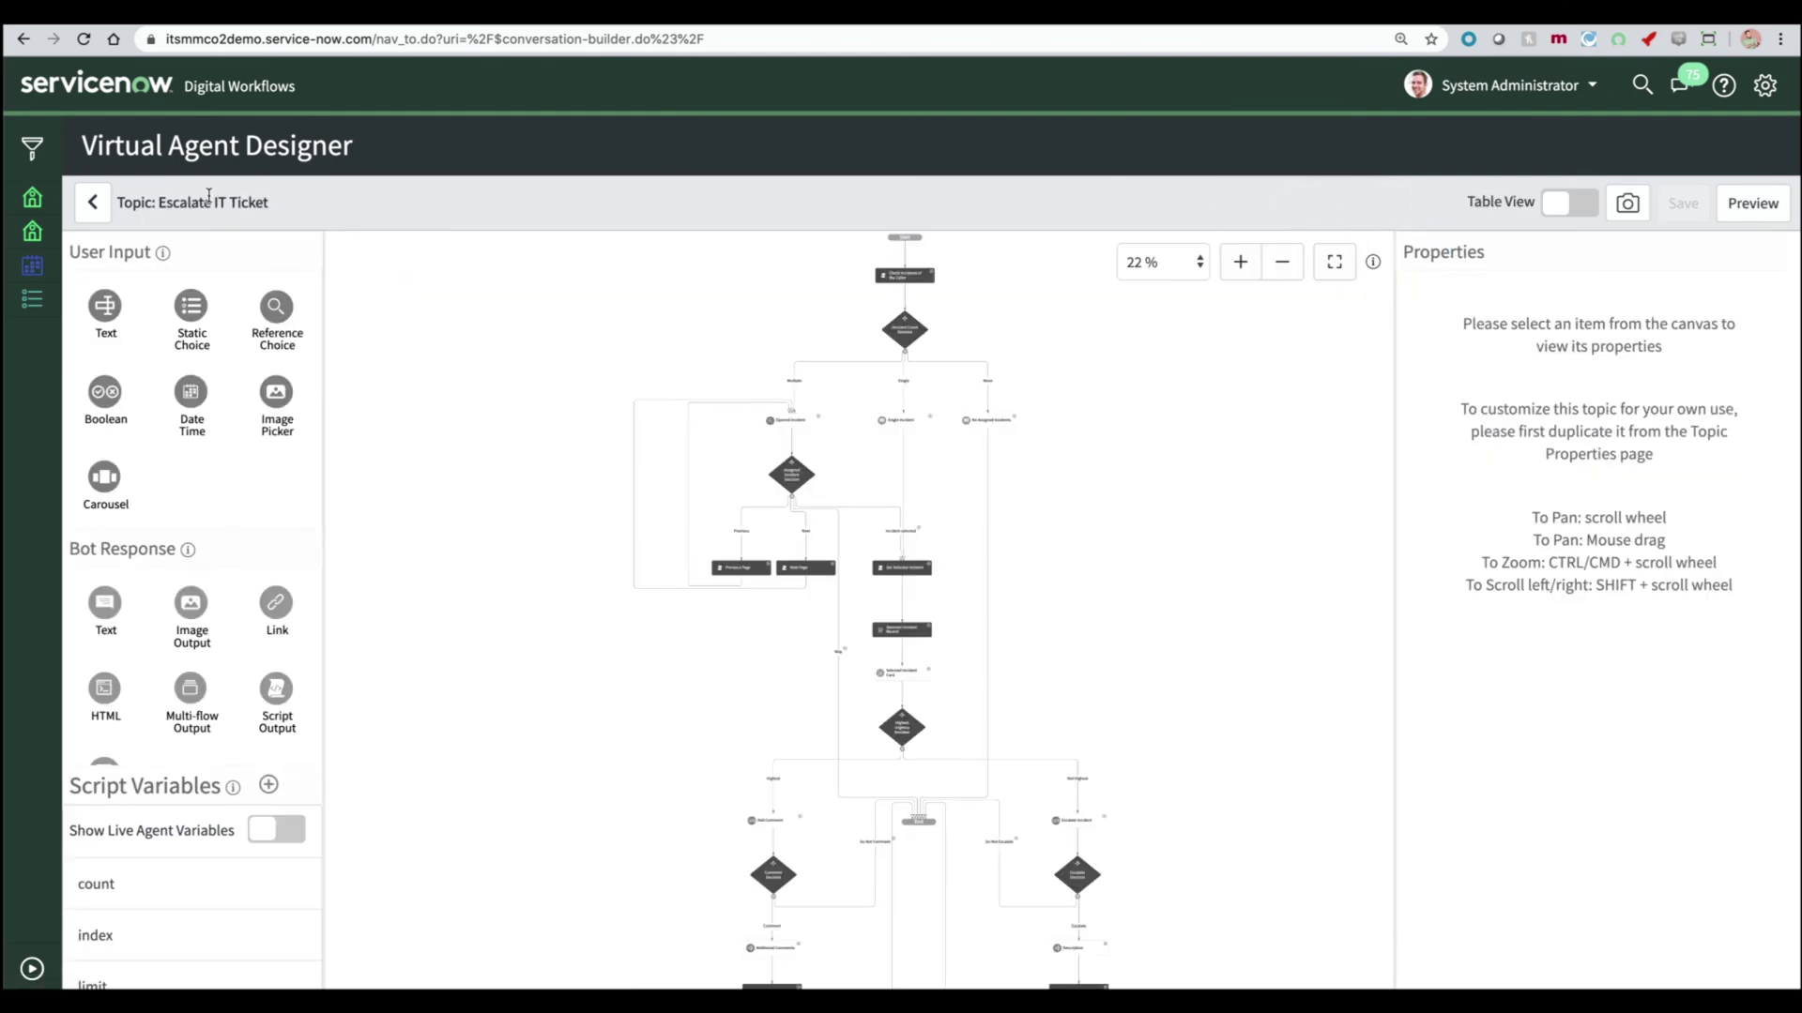
pyautogui.click(22, 39)
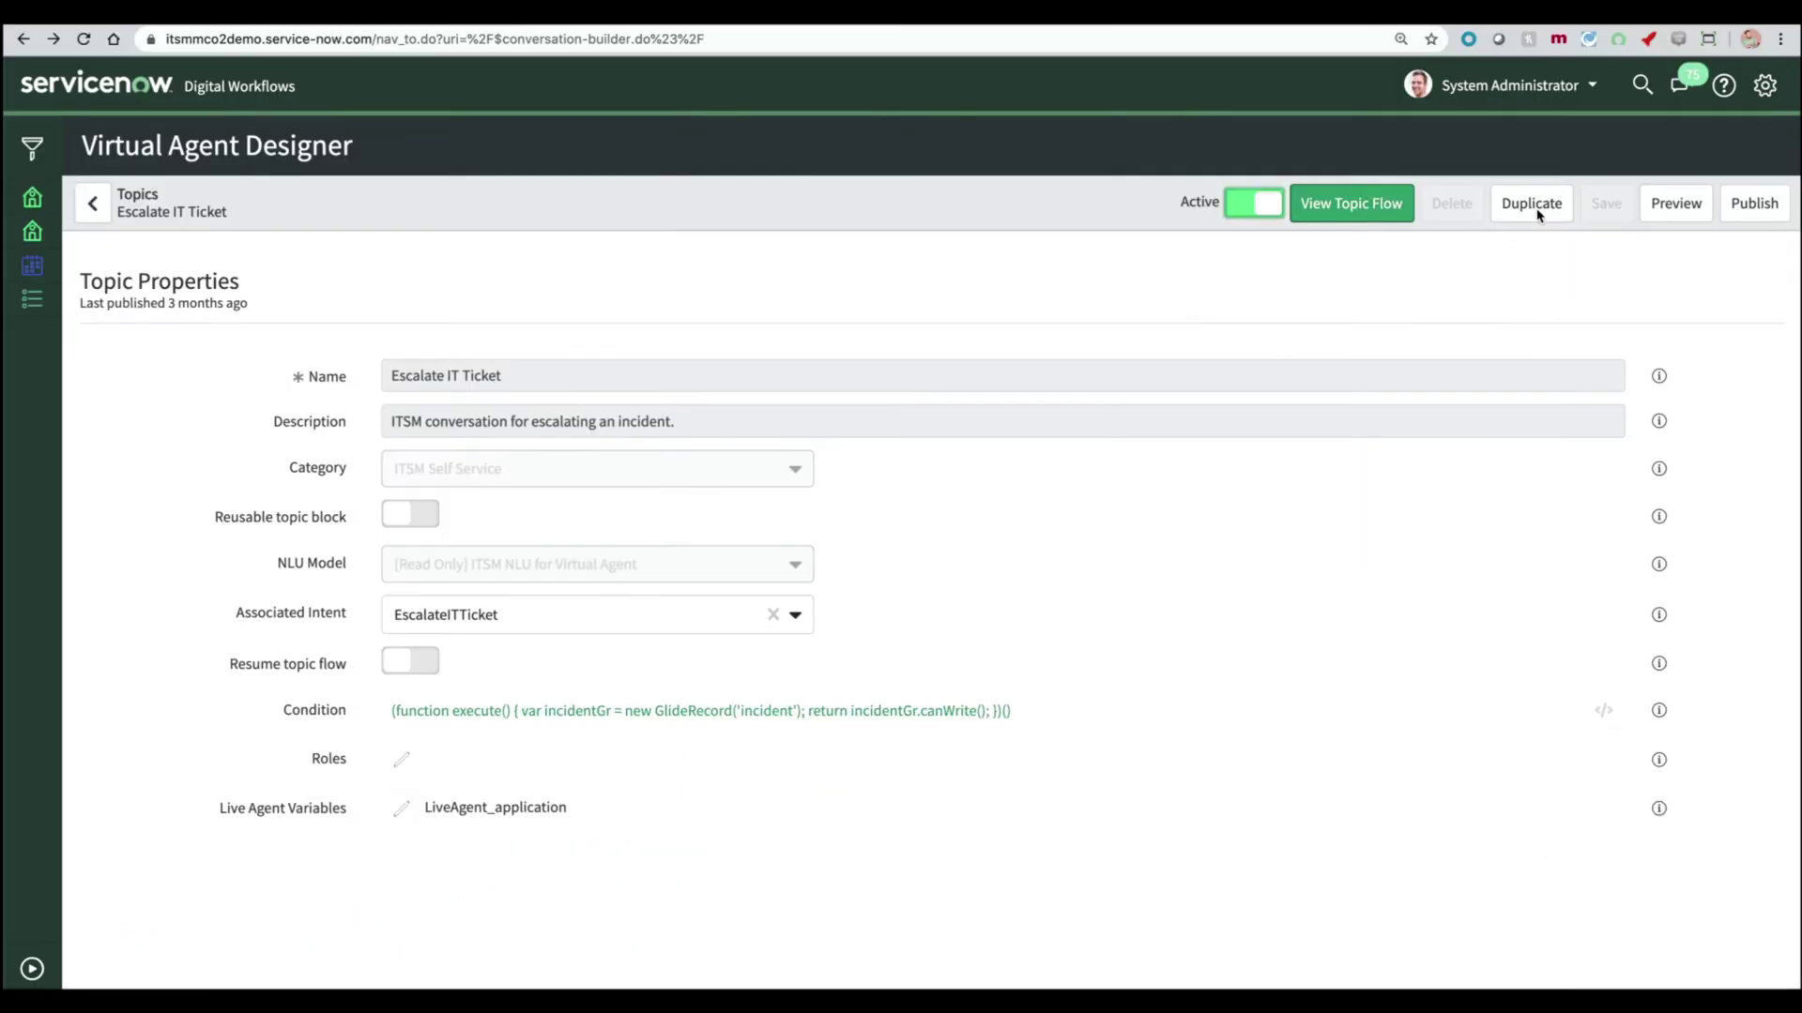
pyautogui.click(1527, 205)
pyautogui.click(1036, 516)
# - Reopen the Escalate IT Ticket flow diagram, zoom to 44% and scroll through it
pyautogui.click(1377, 204)
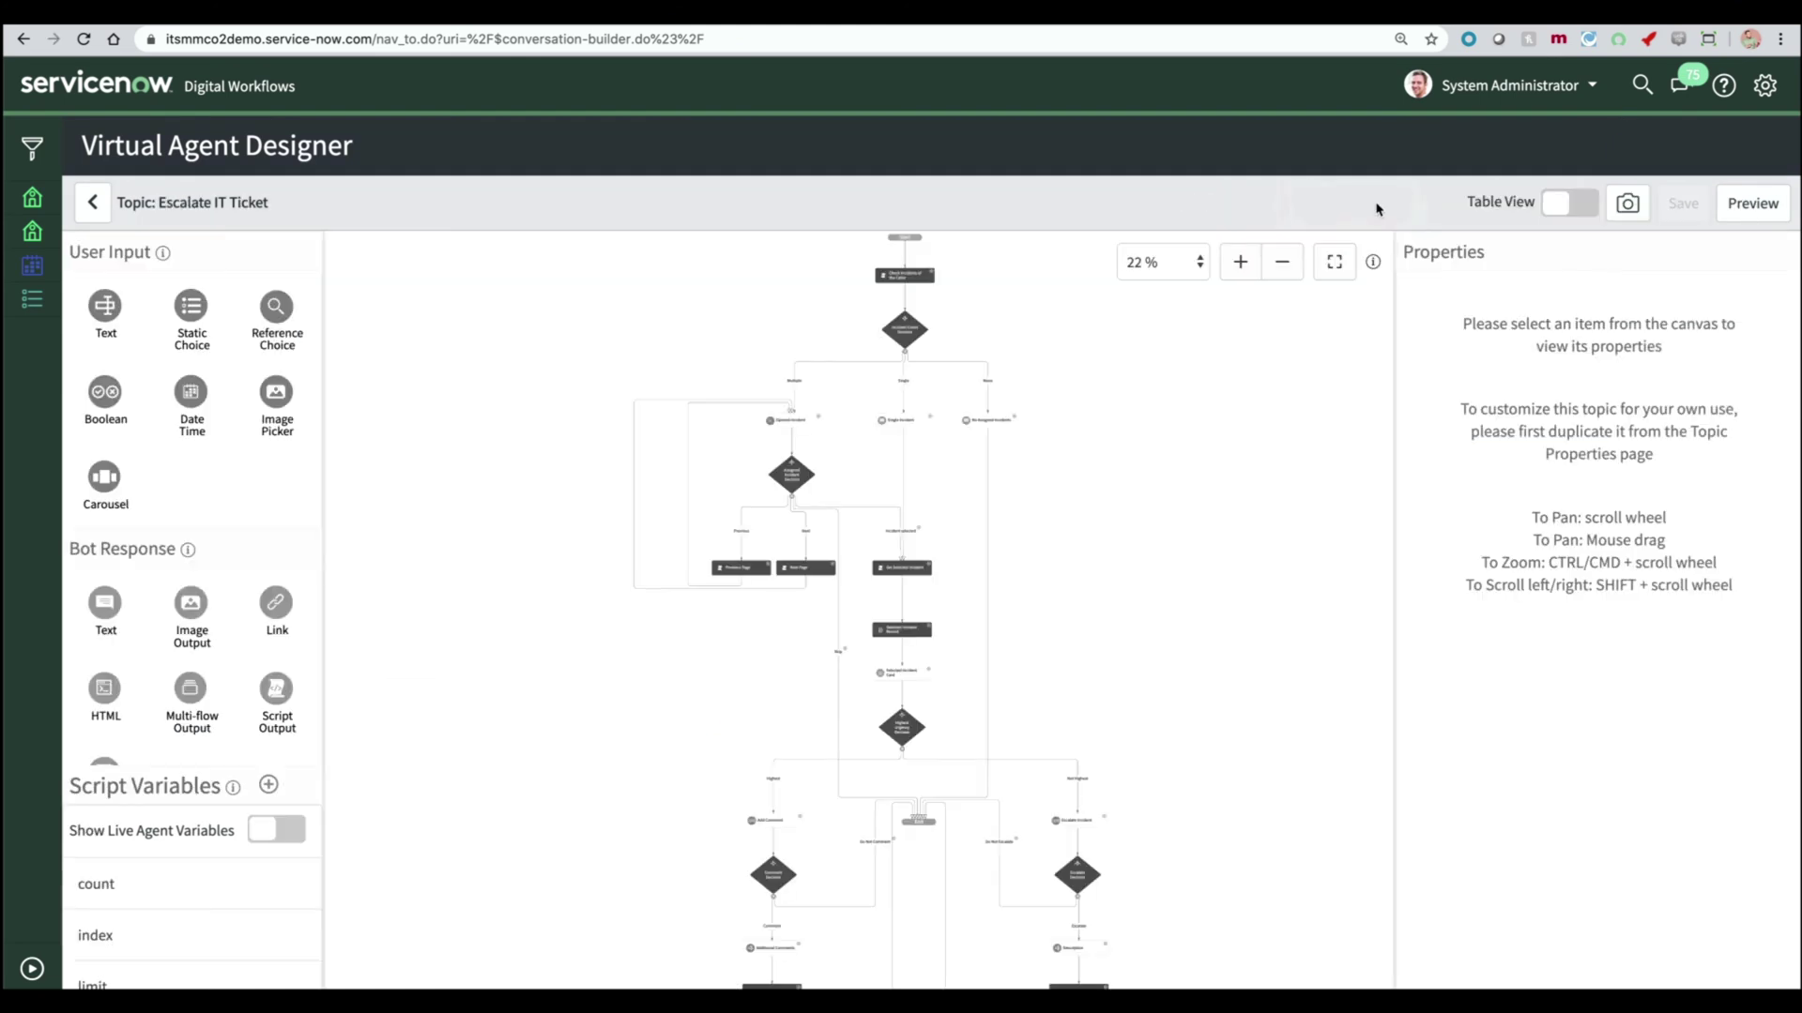
pyautogui.click(1239, 272)
pyautogui.click(1240, 272)
pyautogui.click(1240, 269)
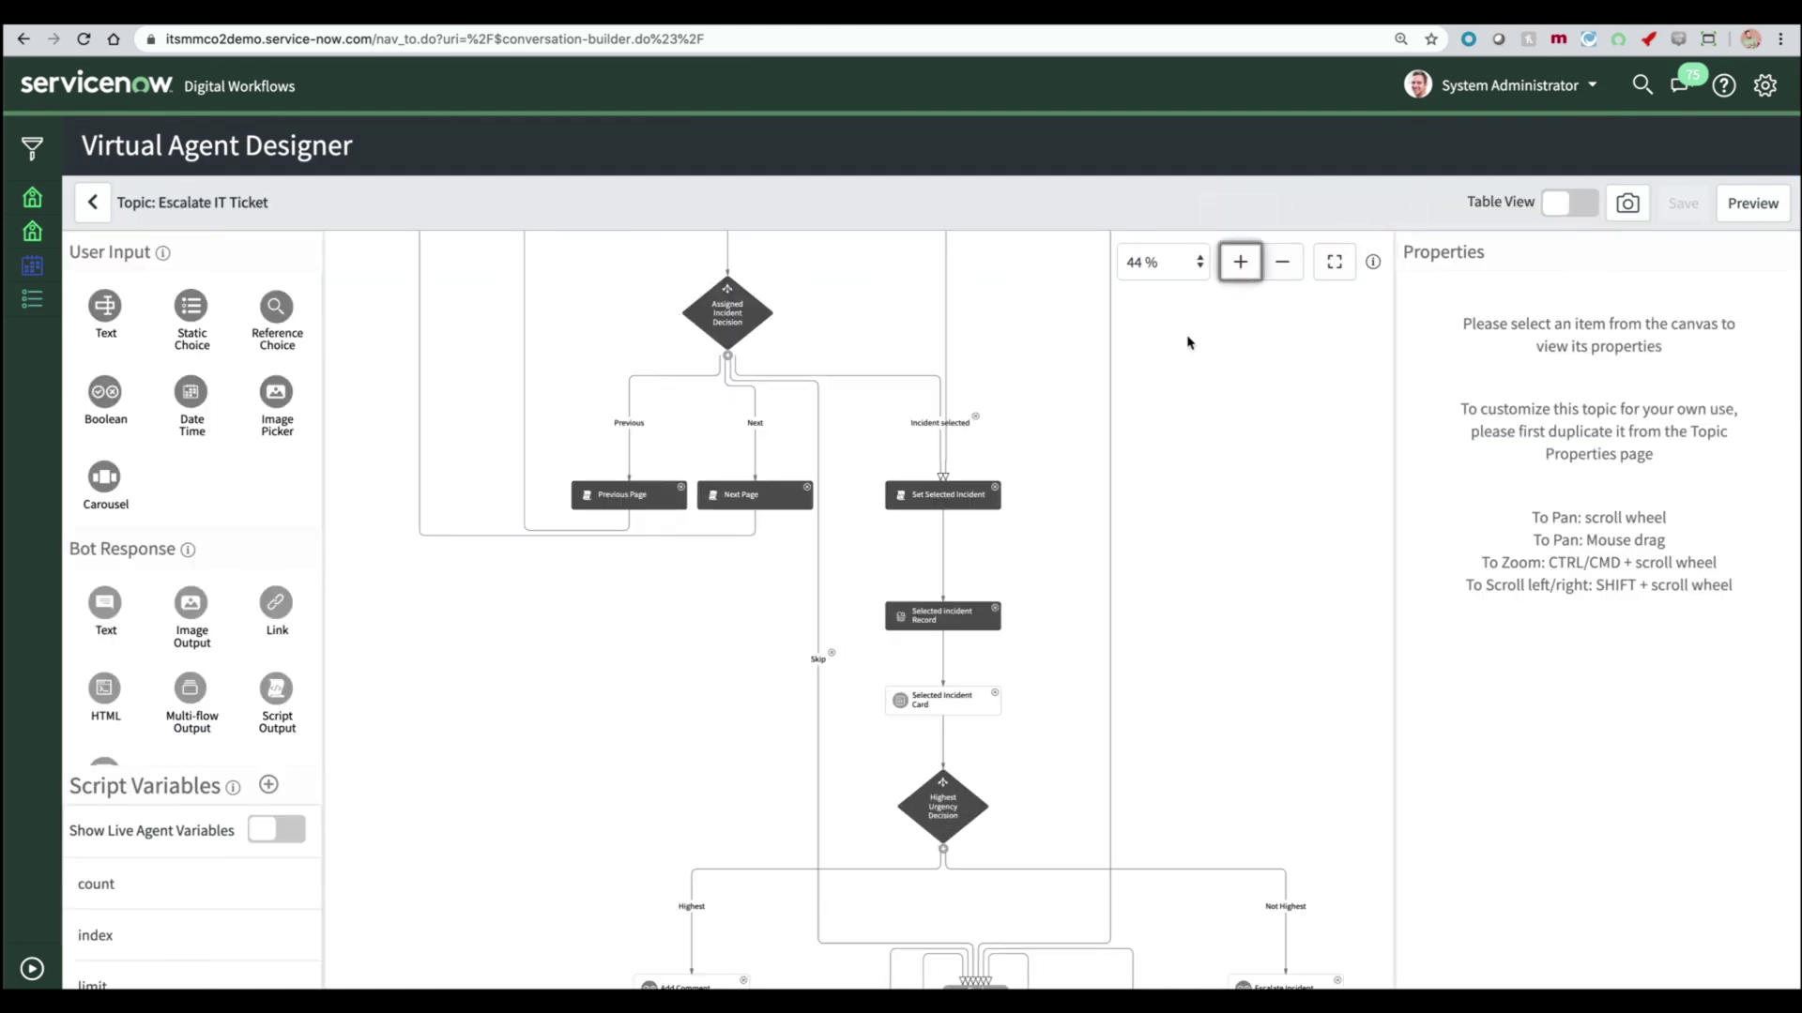
pyautogui.scroll(-15, 1187, 343)
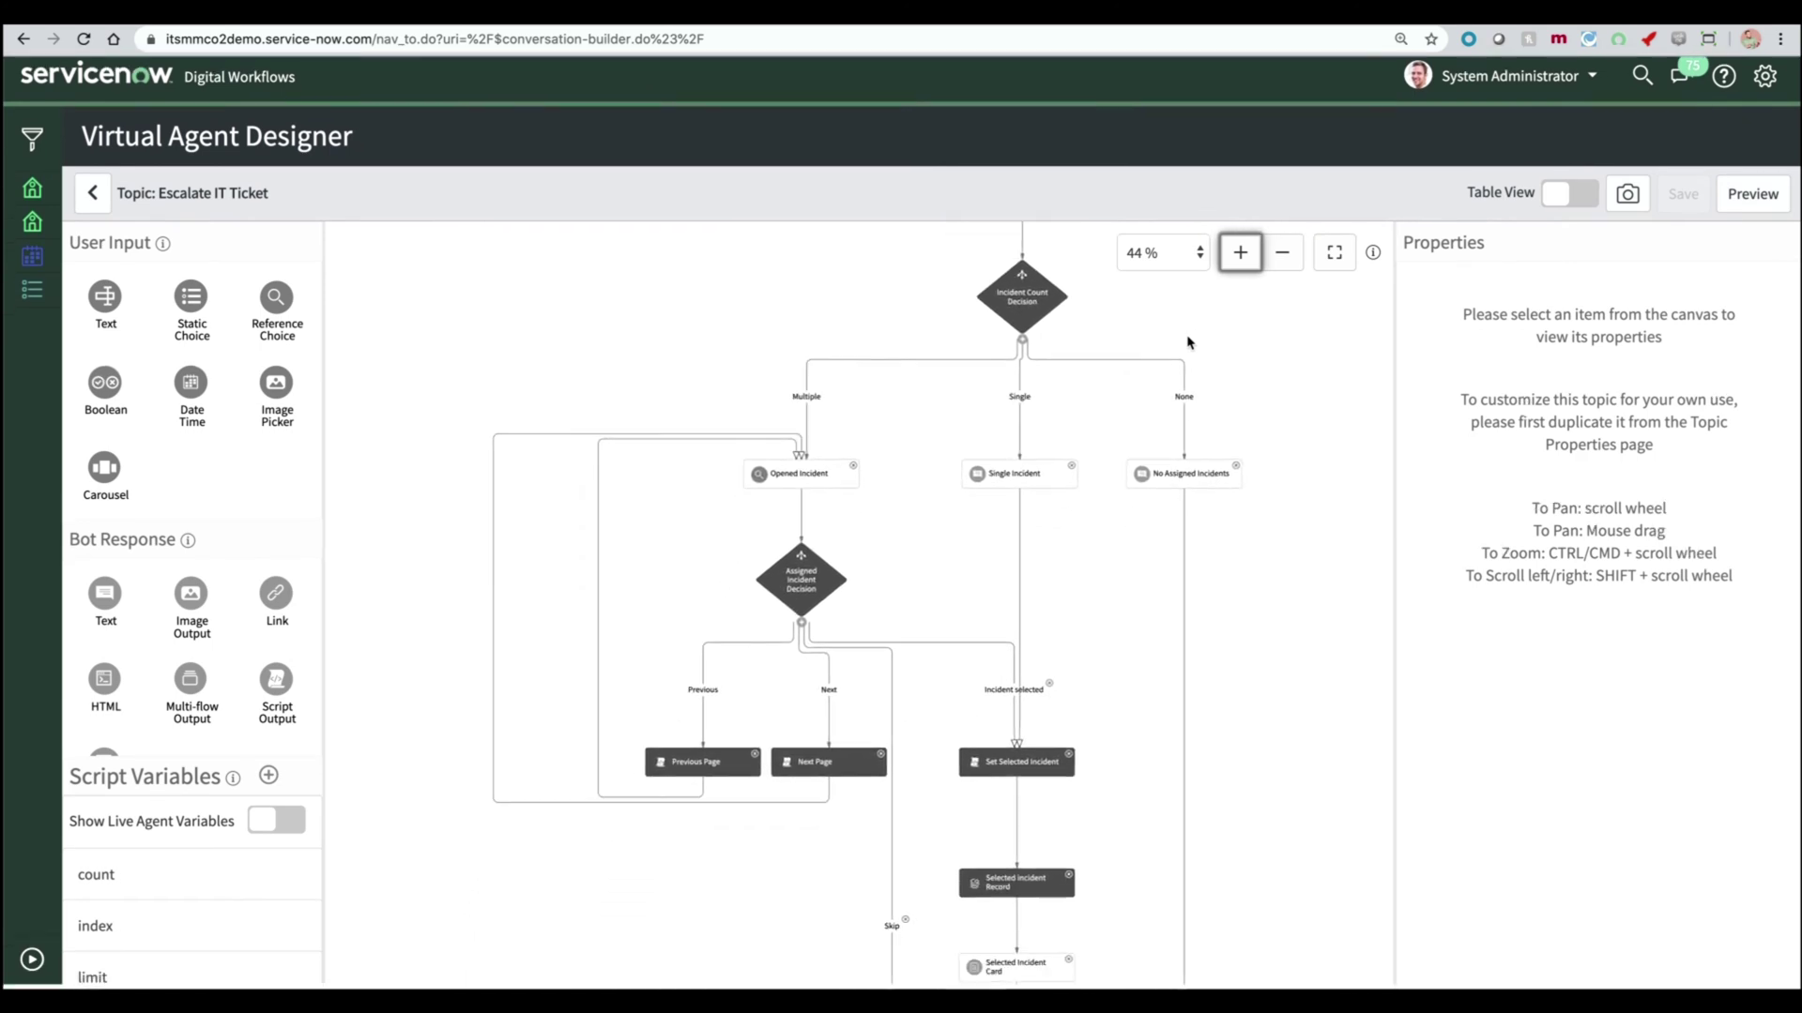
pyautogui.scroll(-7, 1187, 343)
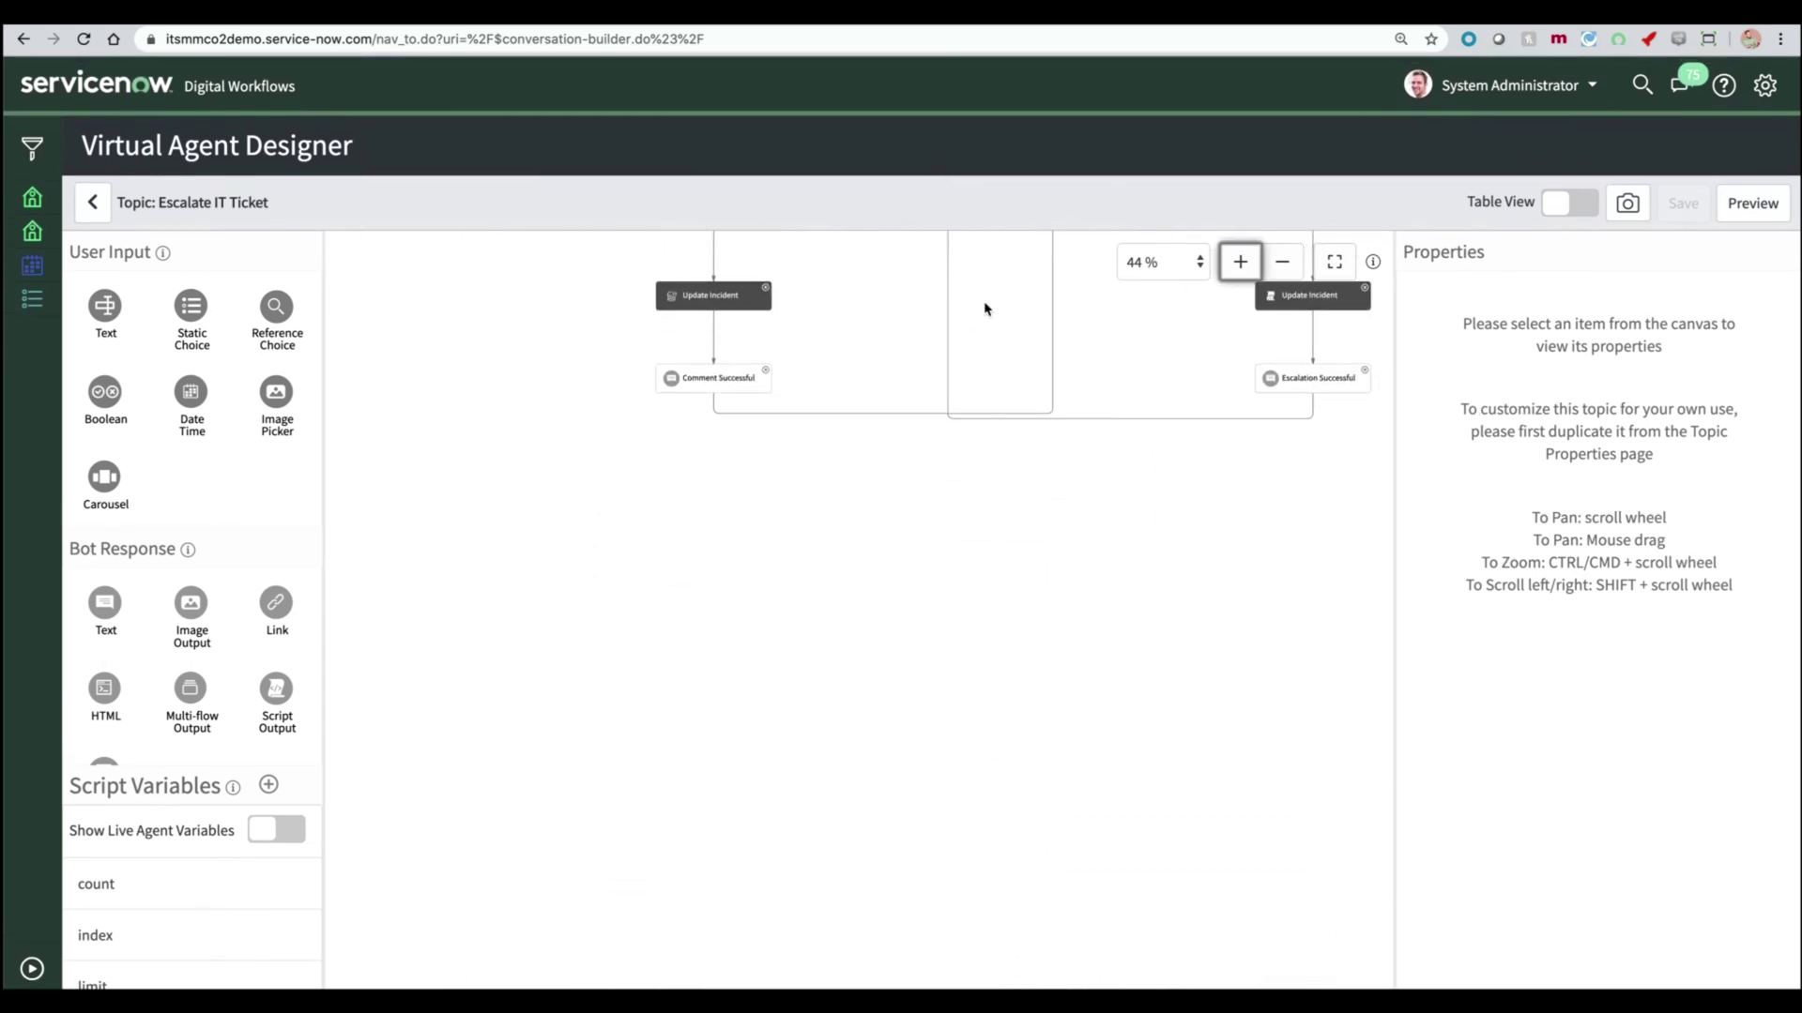
# - Leave the topic properties page and open the Virtual Agent topic Categories list
pyautogui.click(24, 42)
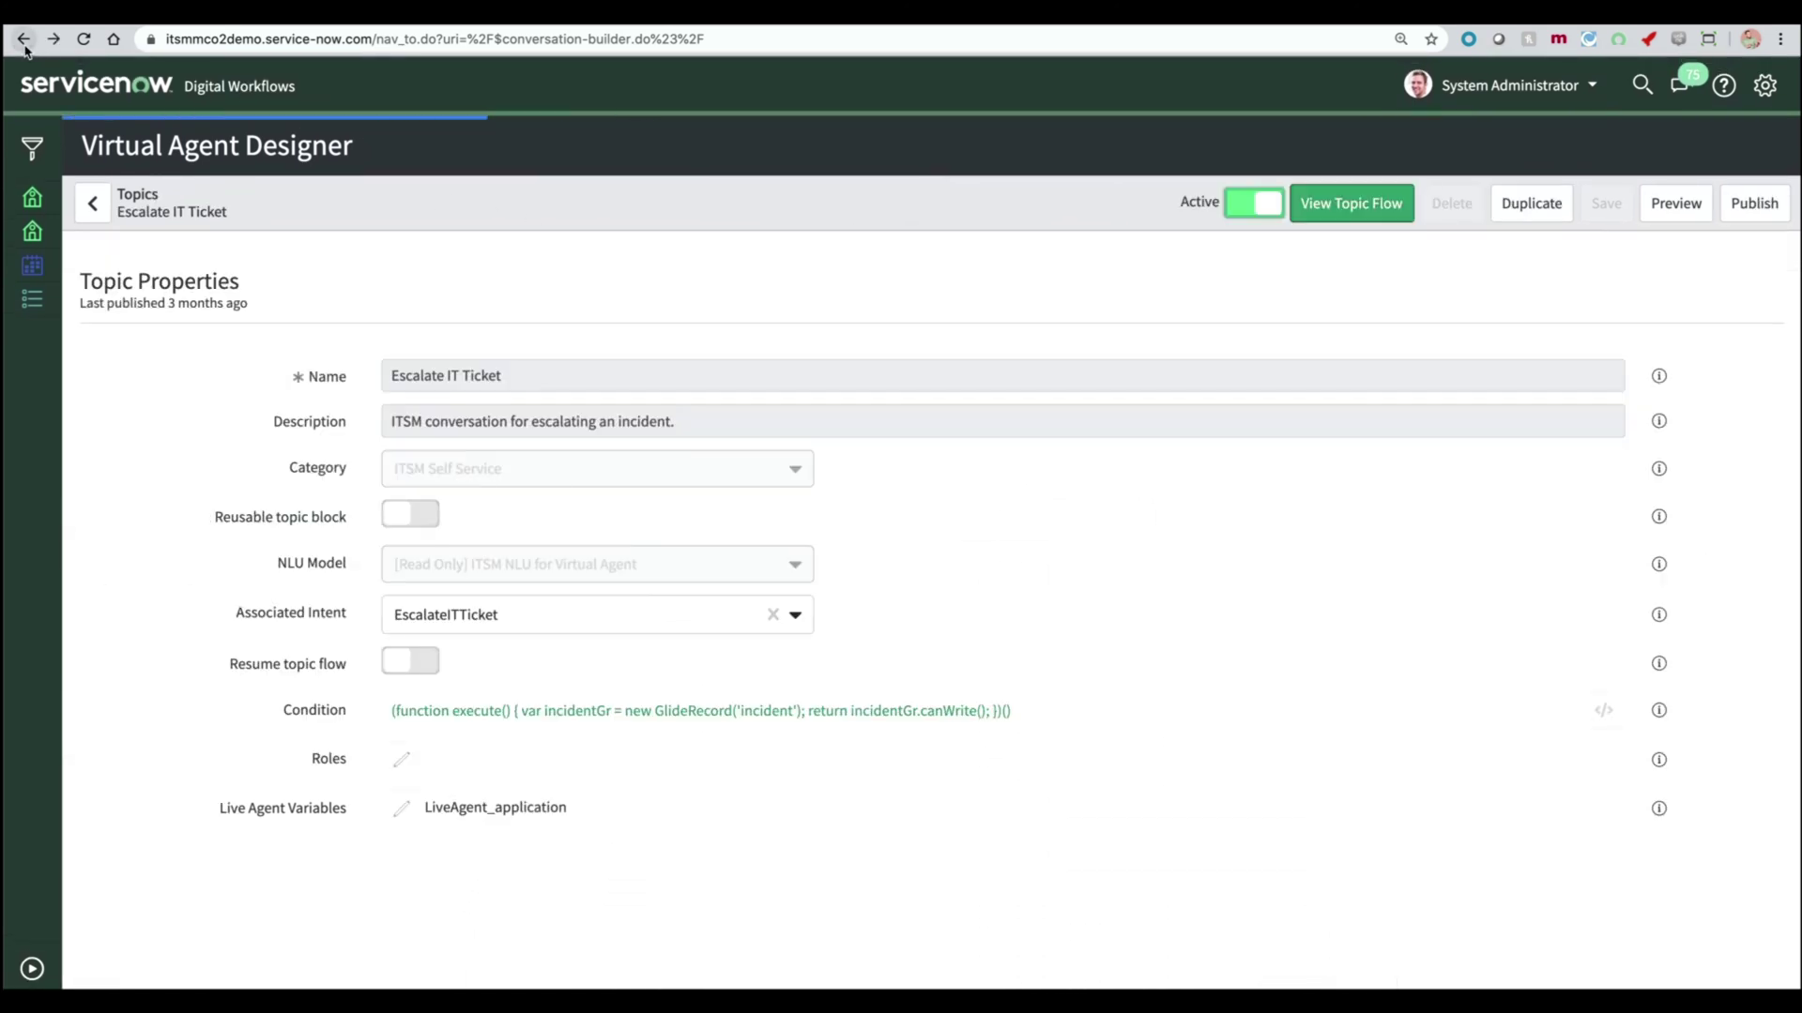
pyautogui.click(32, 968)
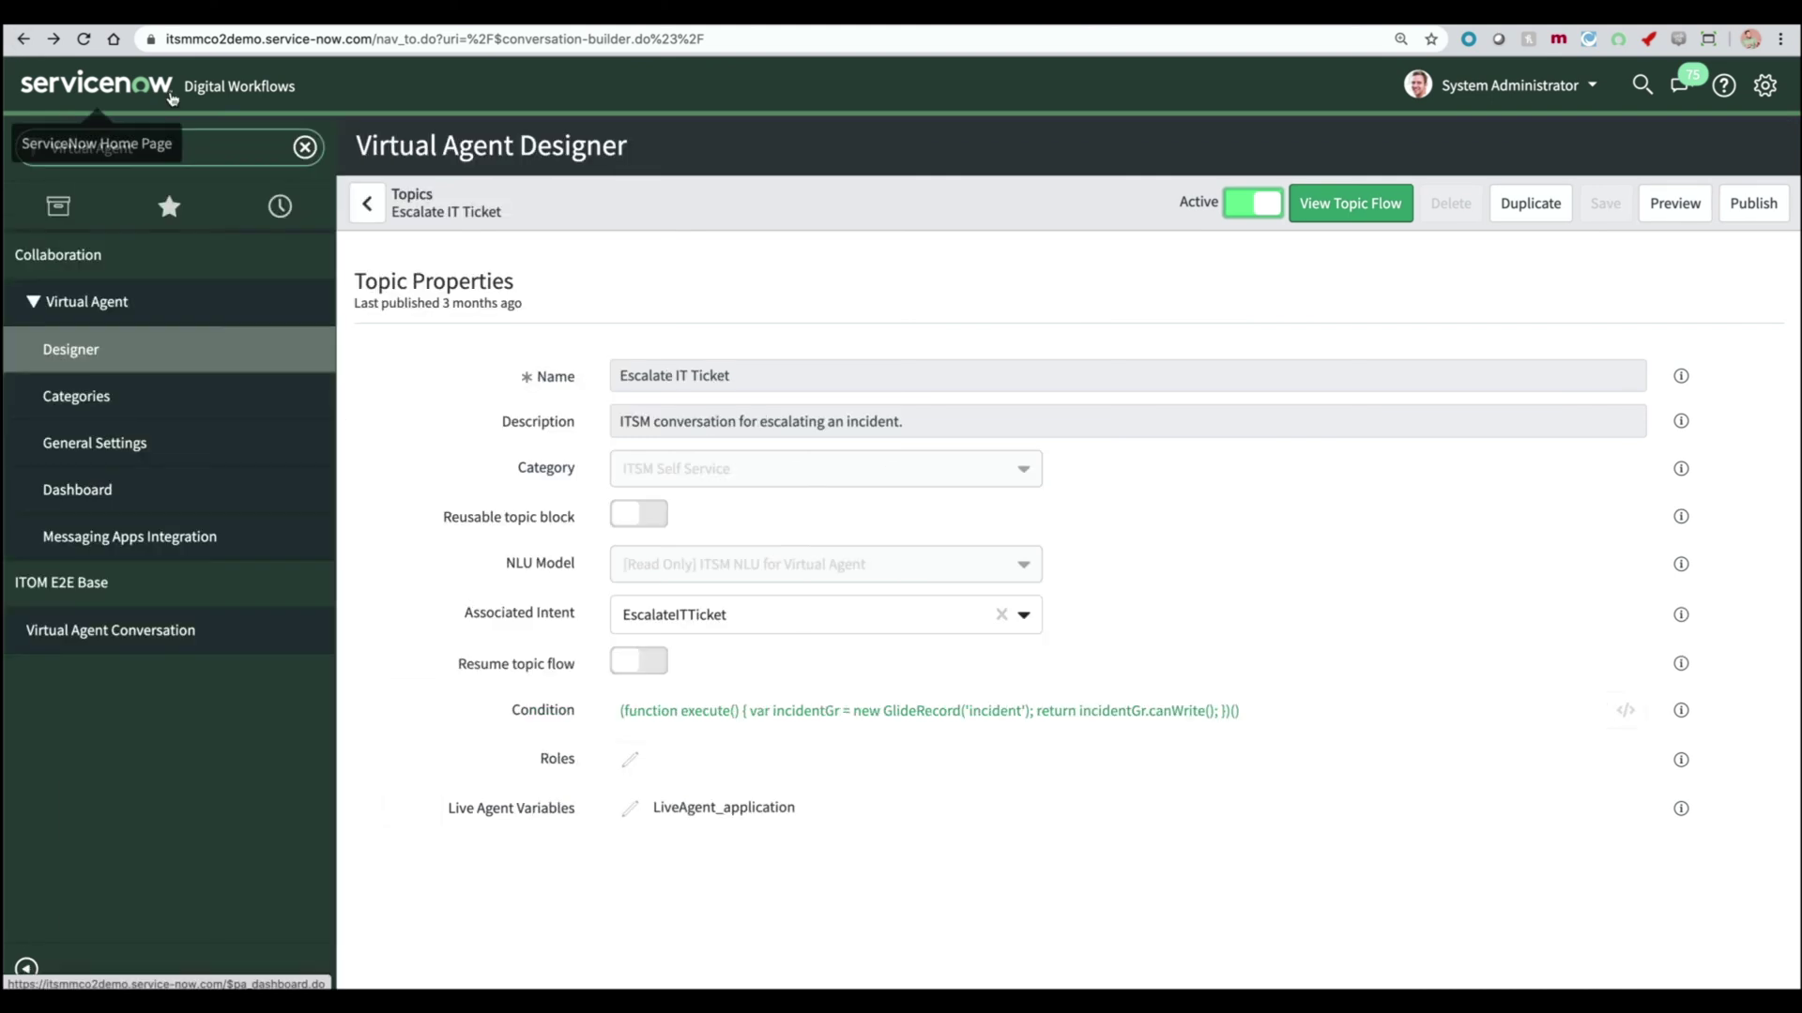
pyautogui.click(149, 412)
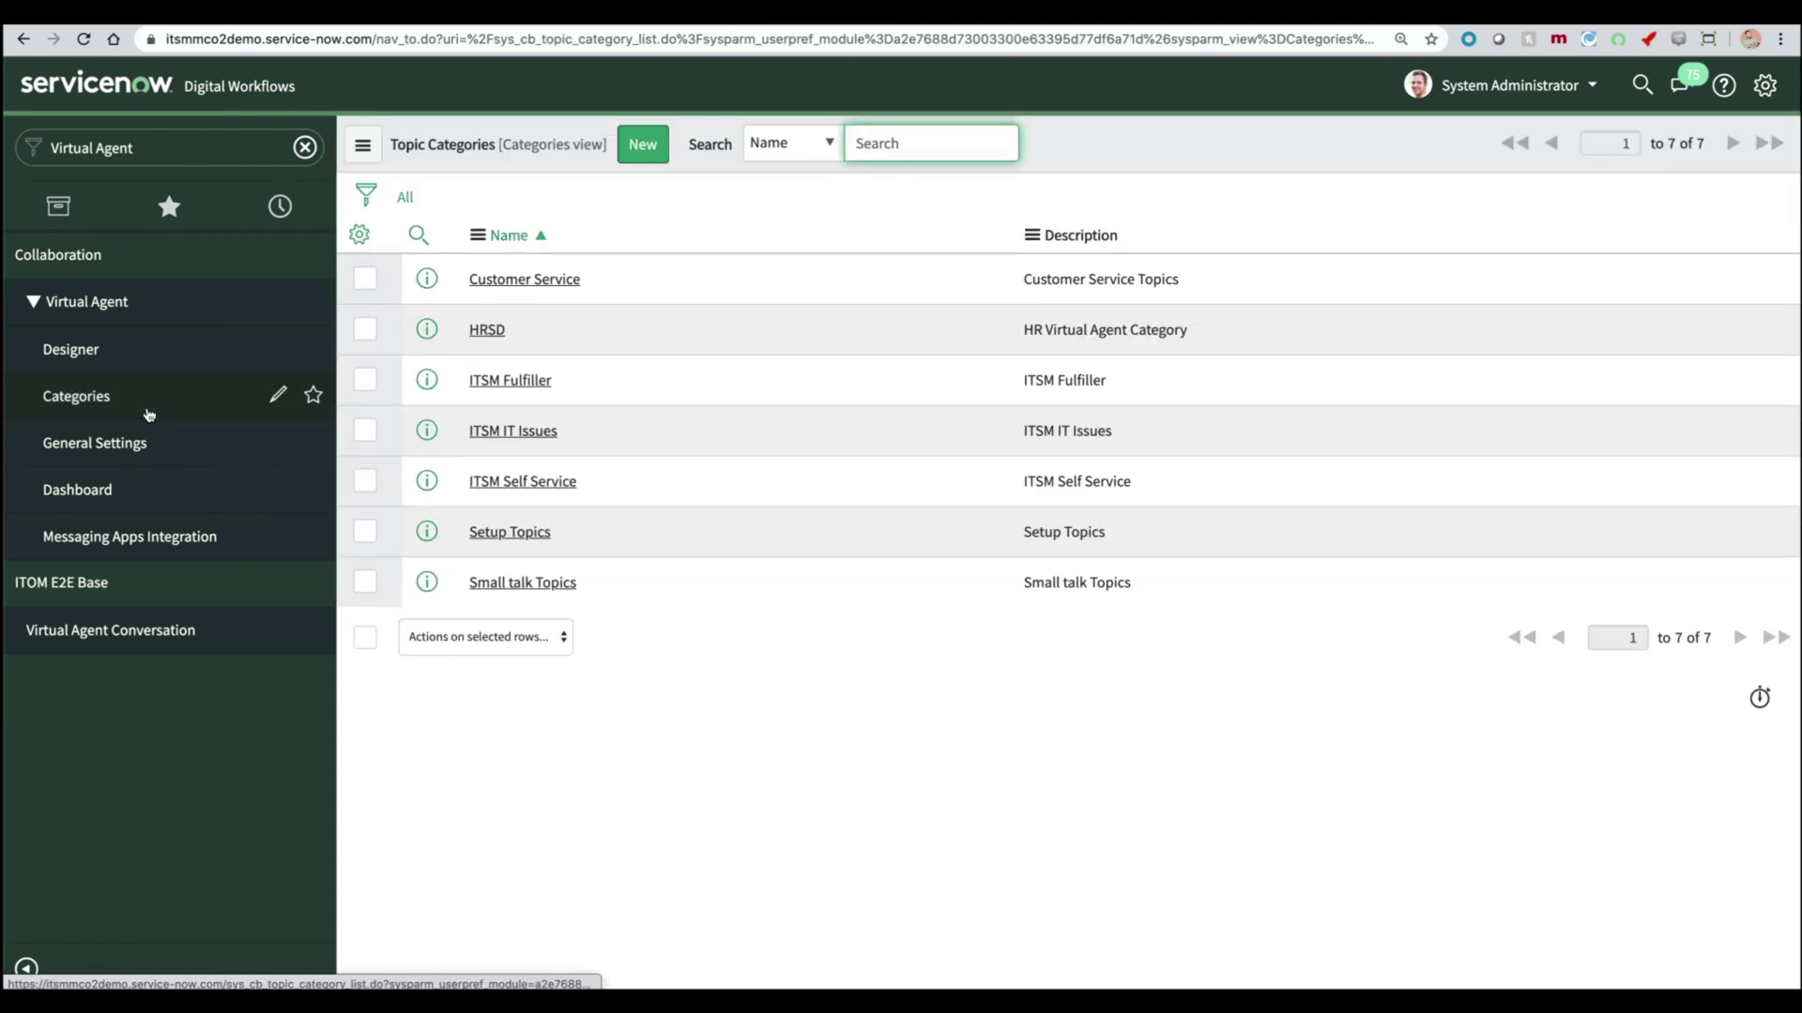
# - Check the Virtual Agent General Settings NLU Settings, then view the Messaging Apps Integration page
pyautogui.click(110, 443)
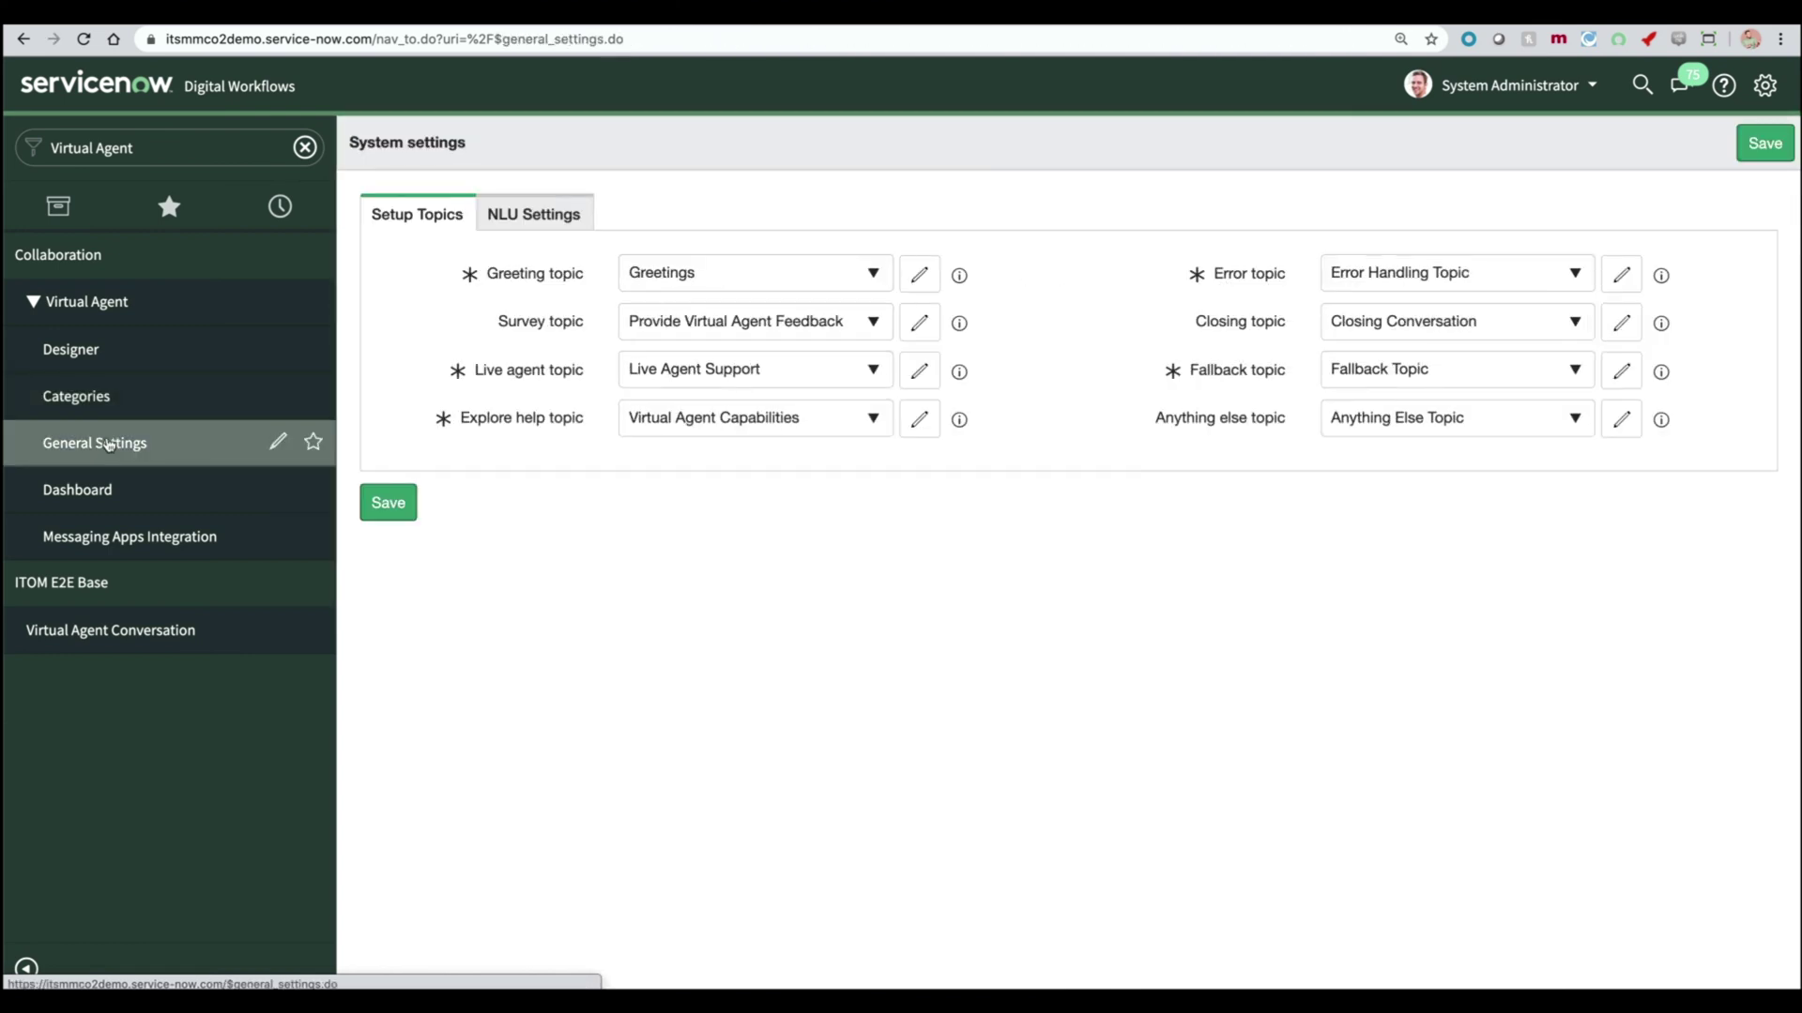
pyautogui.click(519, 214)
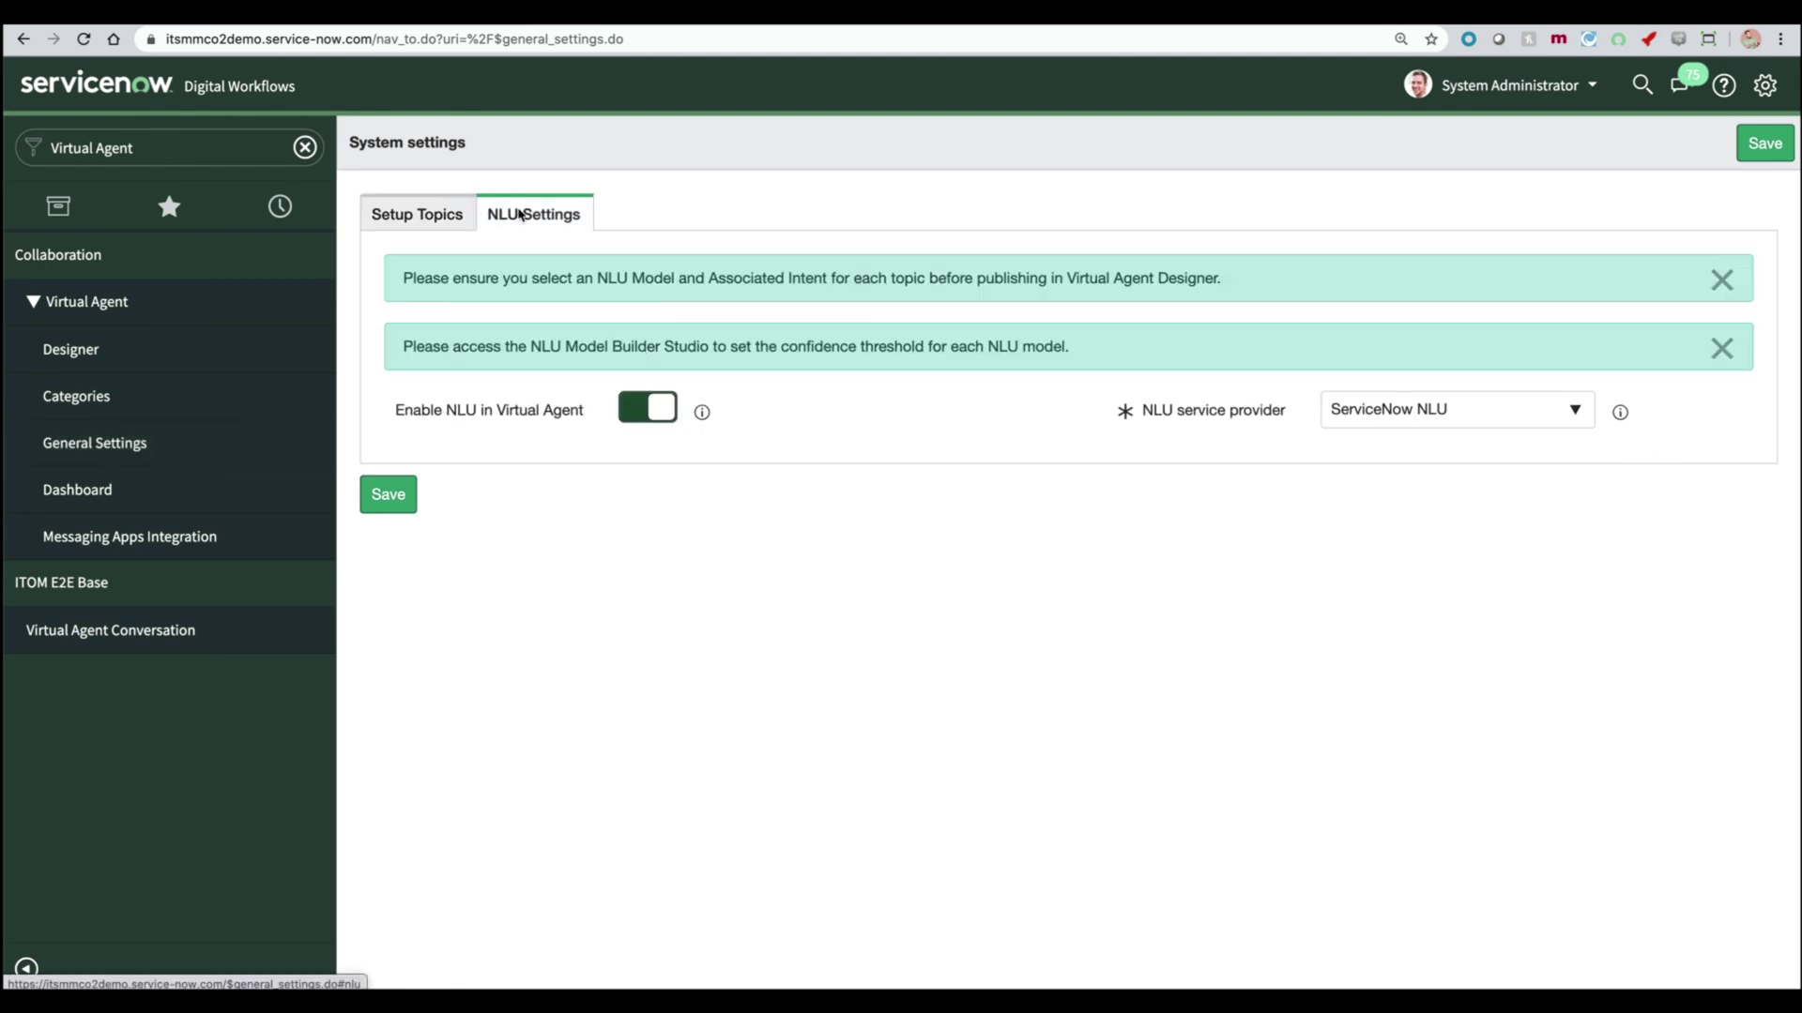
pyautogui.click(209, 539)
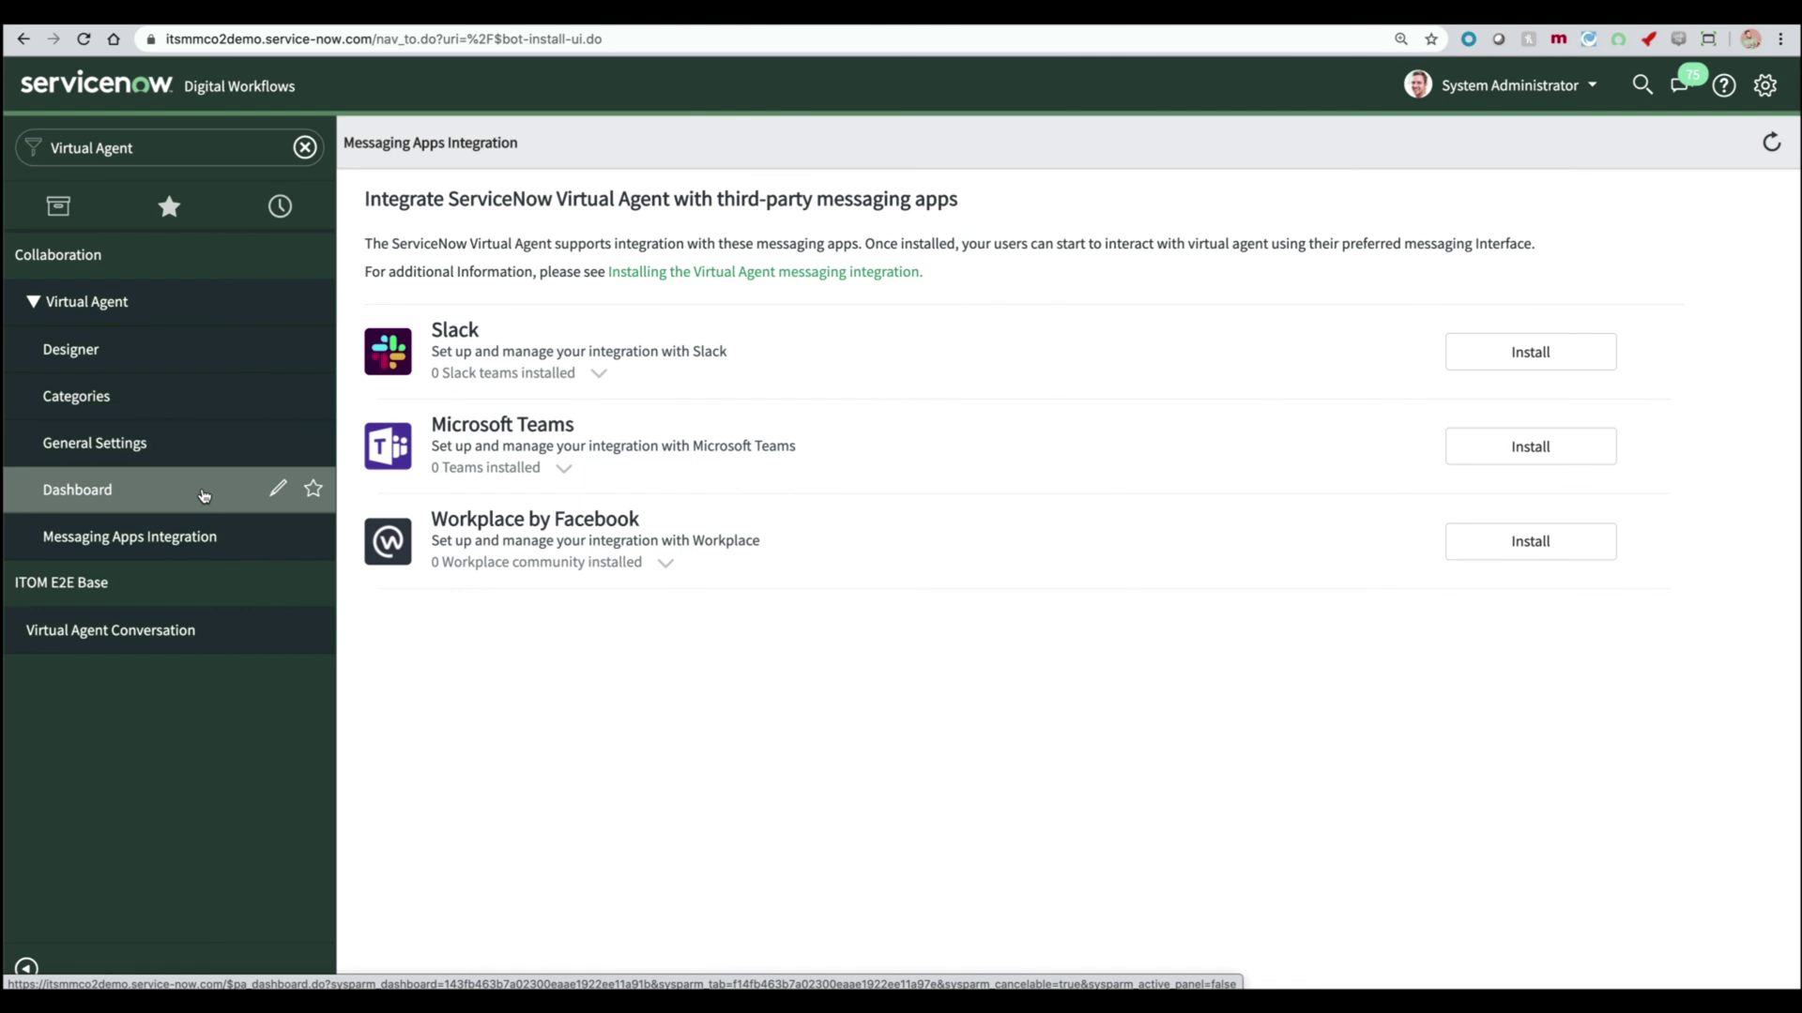
# - Review the Virtual Agent dashboard's conversation KPIs and topic, device and channel charts on a widened view
pyautogui.click(204, 492)
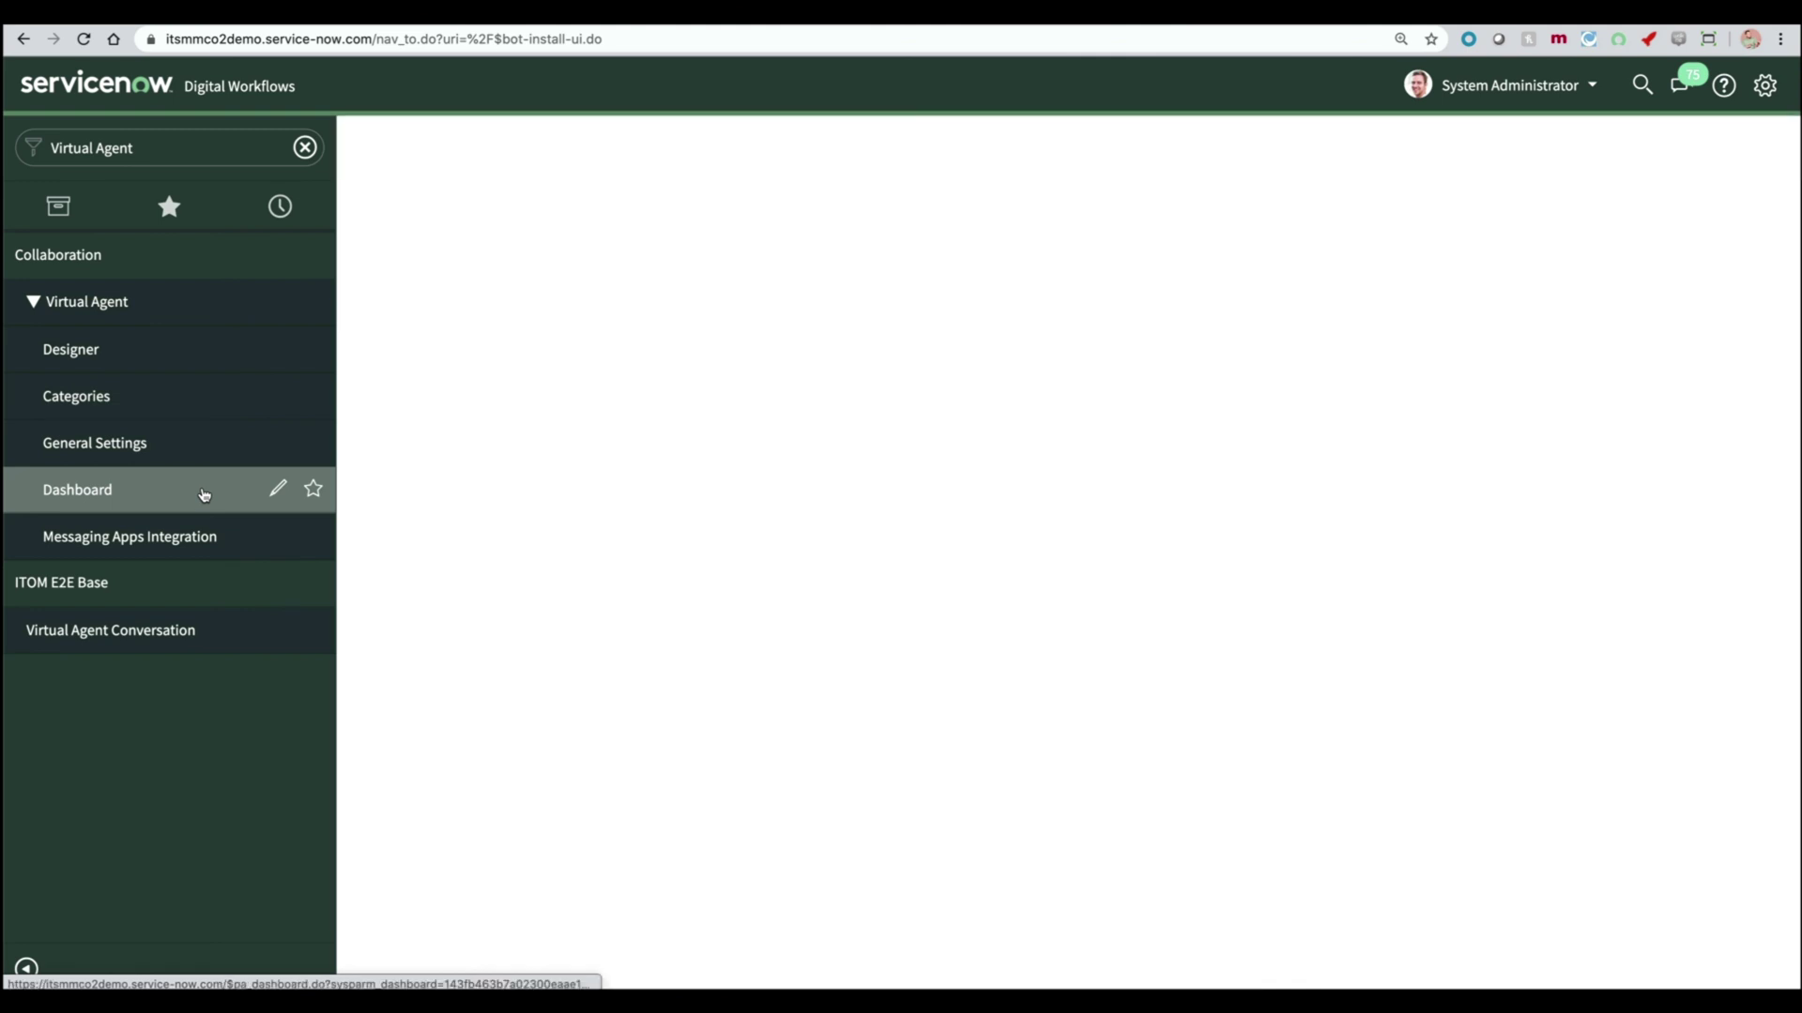
pyautogui.click(25, 972)
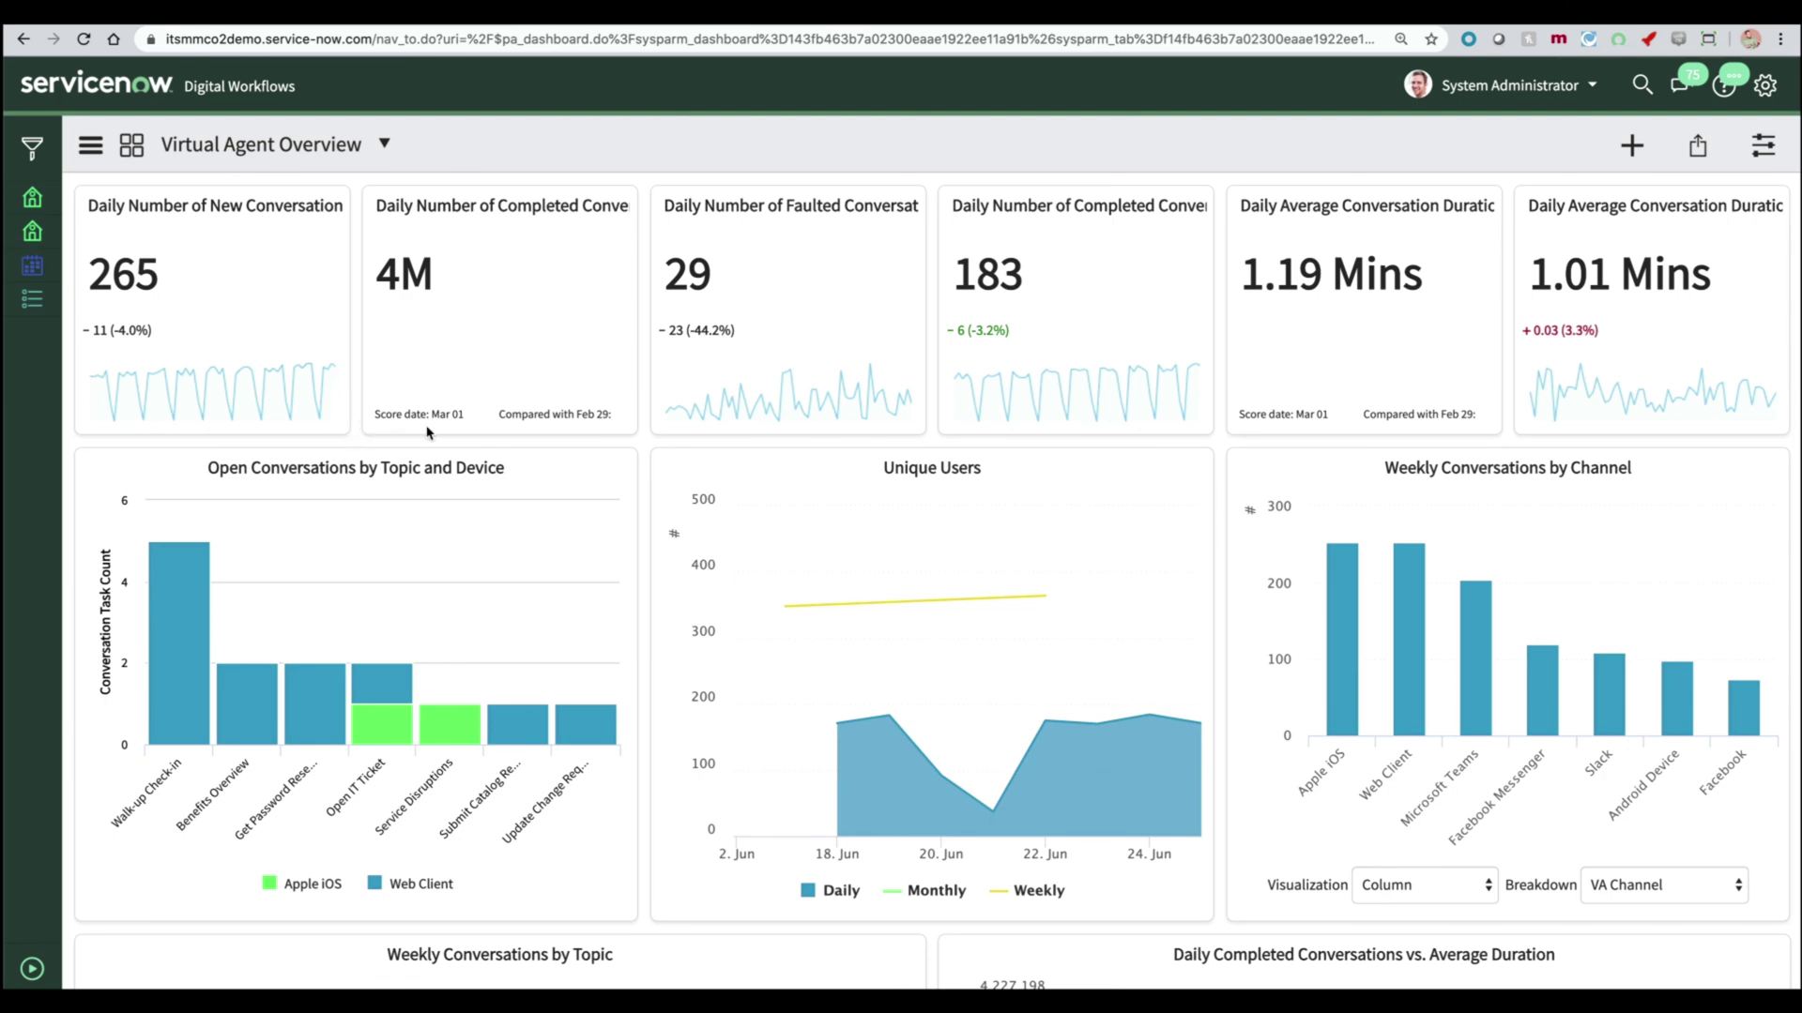
pyautogui.scroll(-2, 428, 433)
pyautogui.scroll(-10, 428, 433)
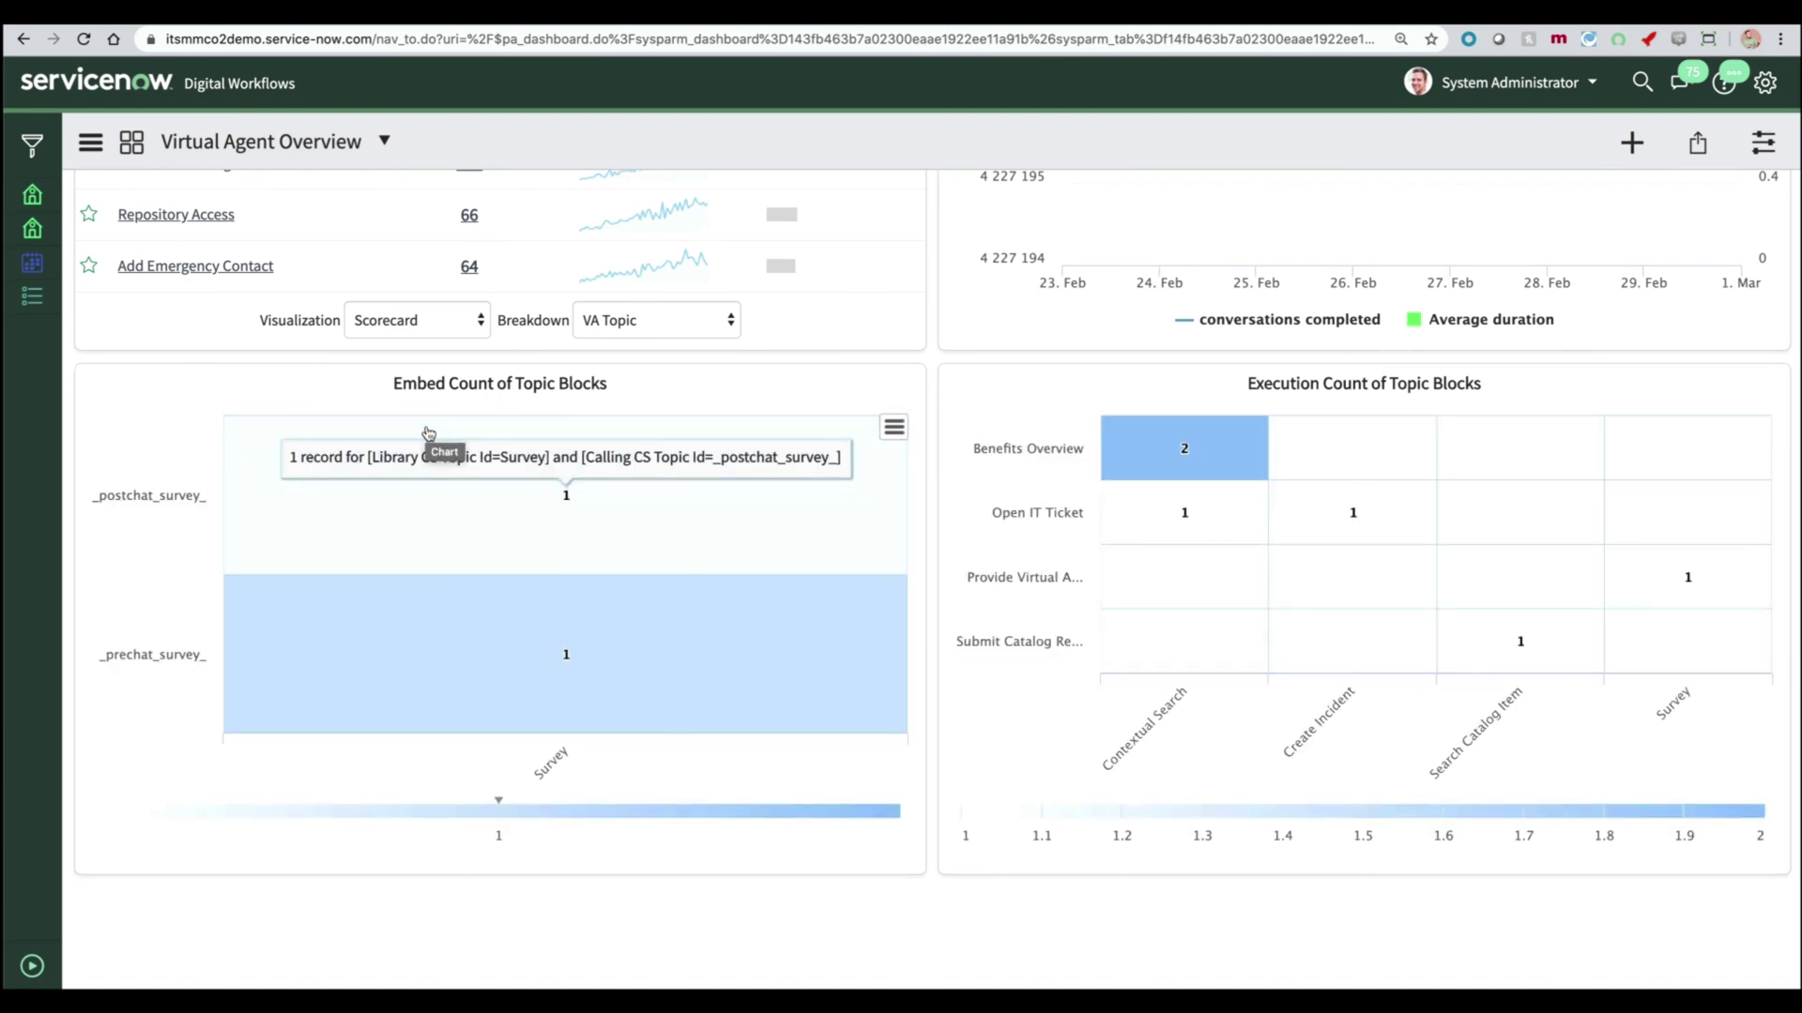
pyautogui.moveTo(1192, 494)
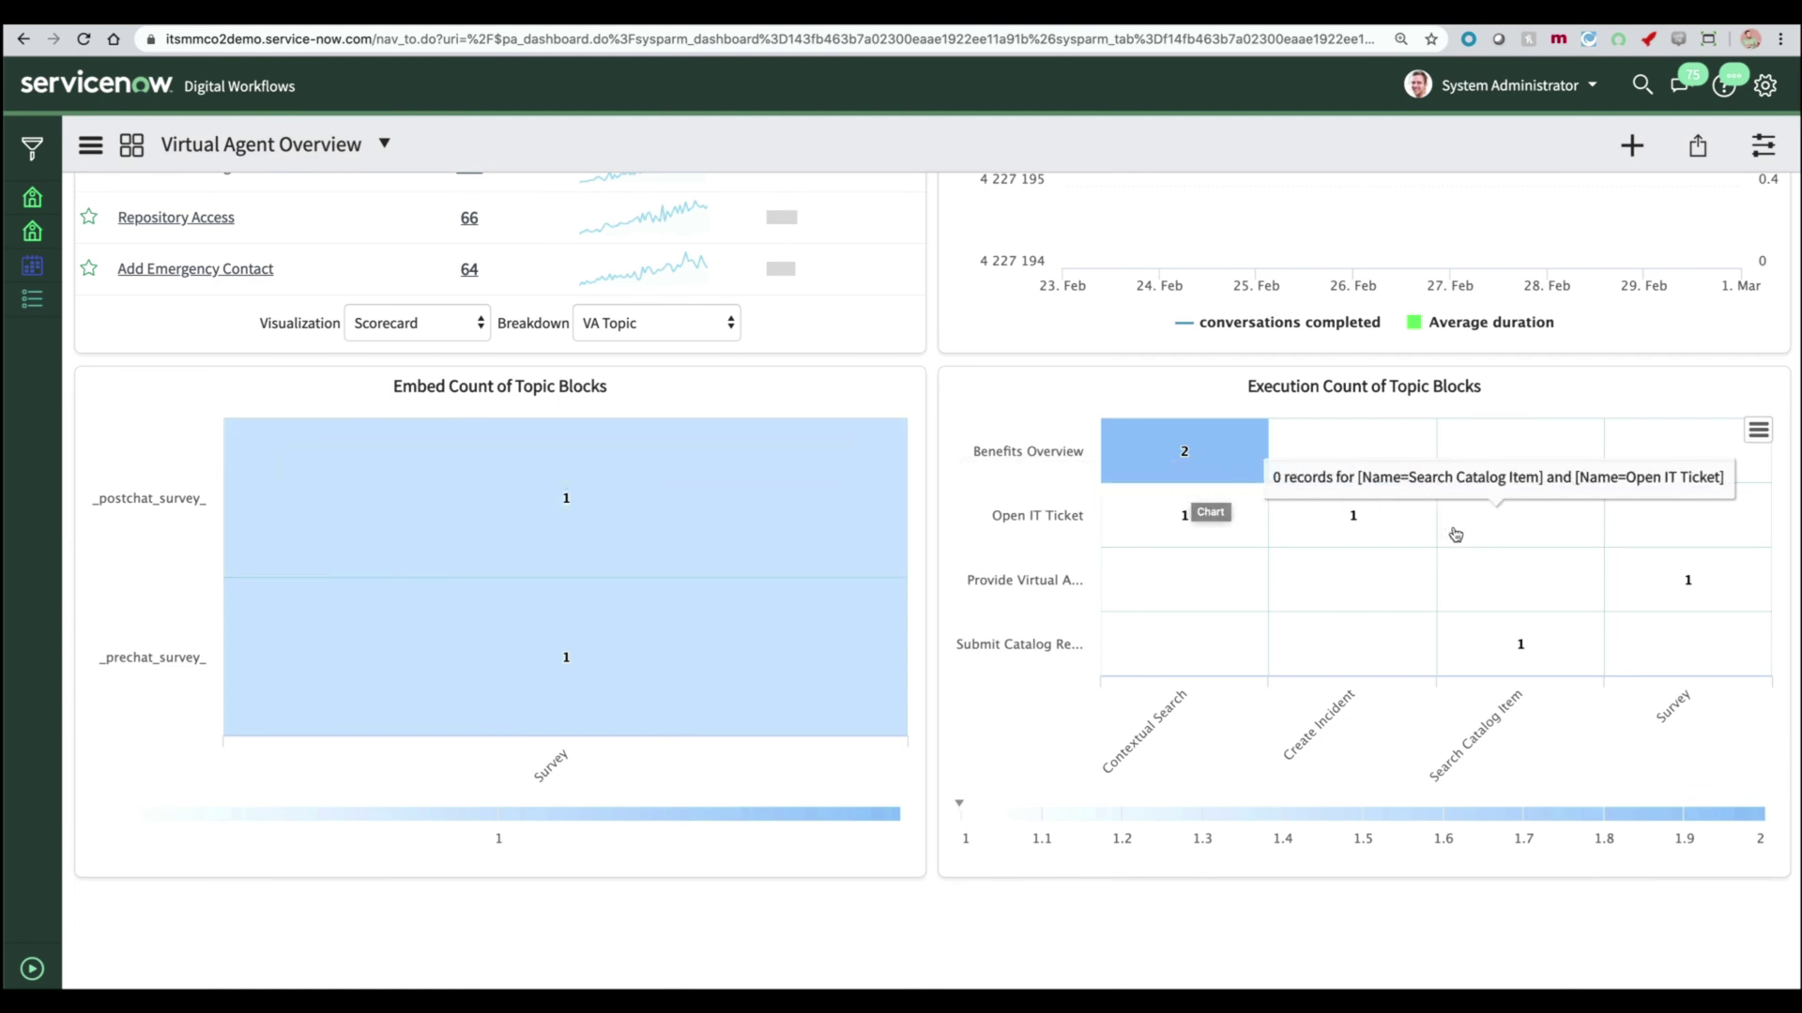
pyautogui.scroll(1, 985, 451)
pyautogui.scroll(9, 985, 452)
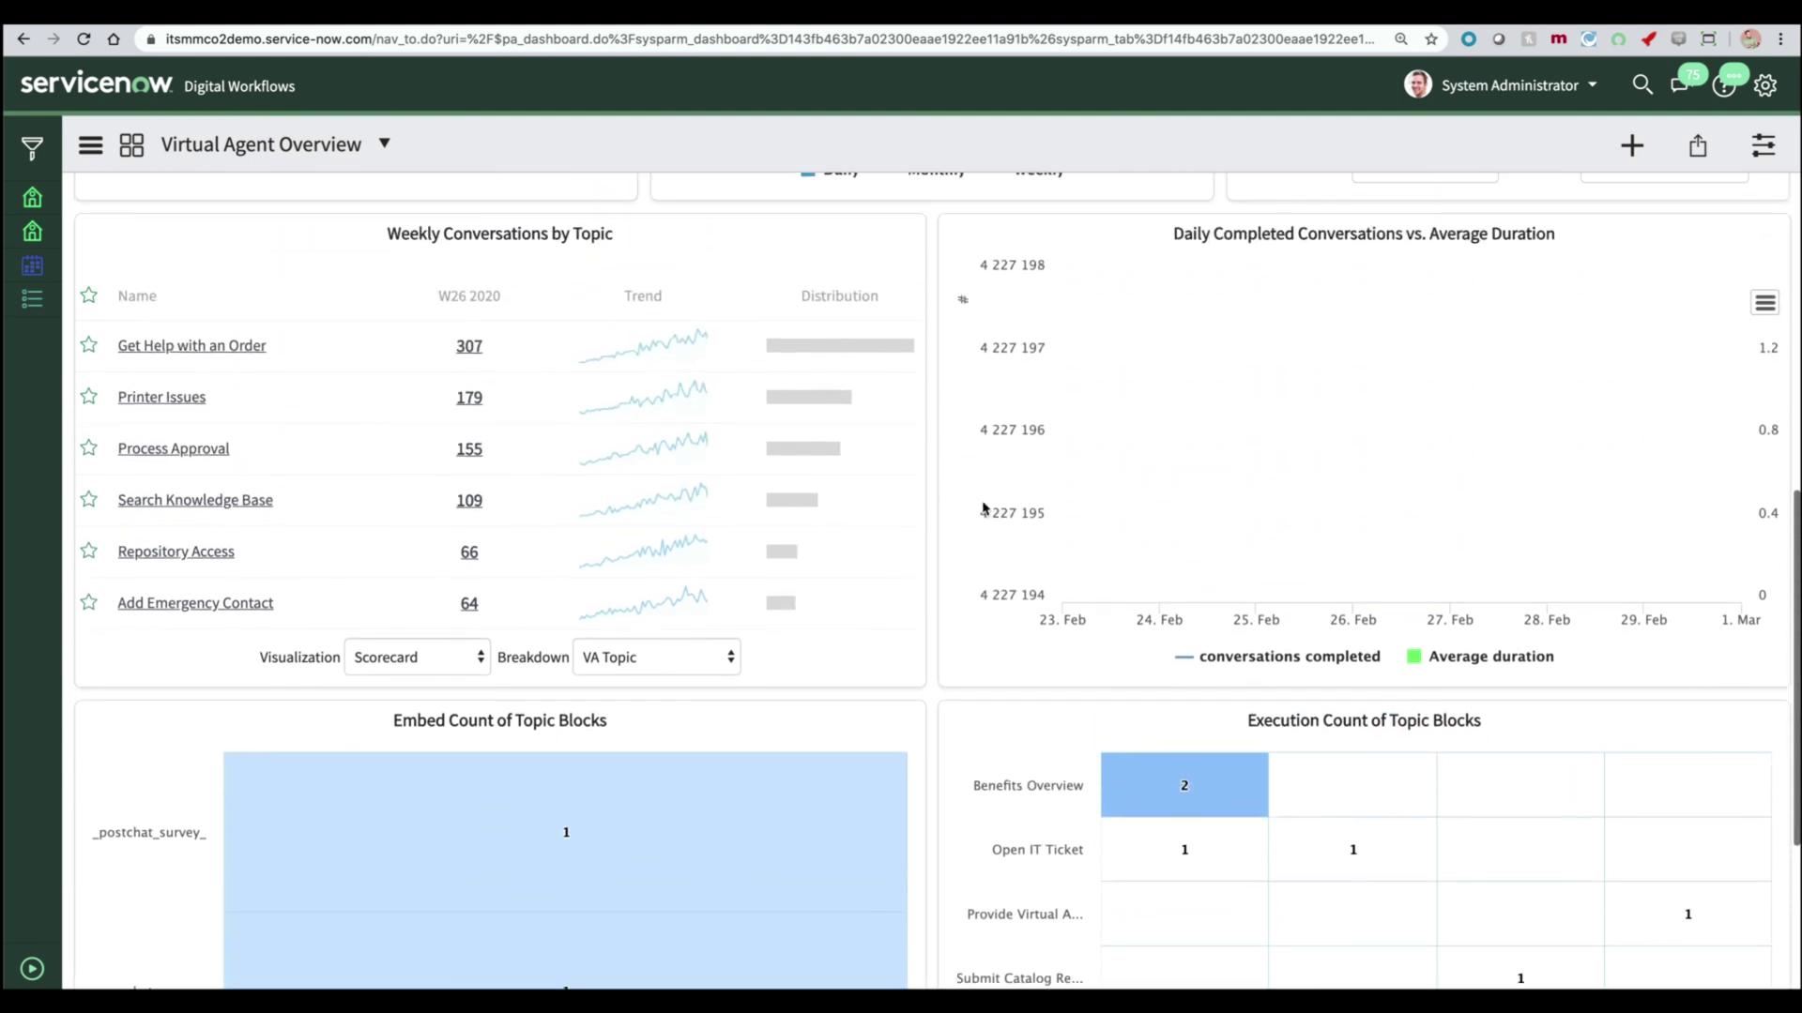
pyautogui.scroll(3, 983, 507)
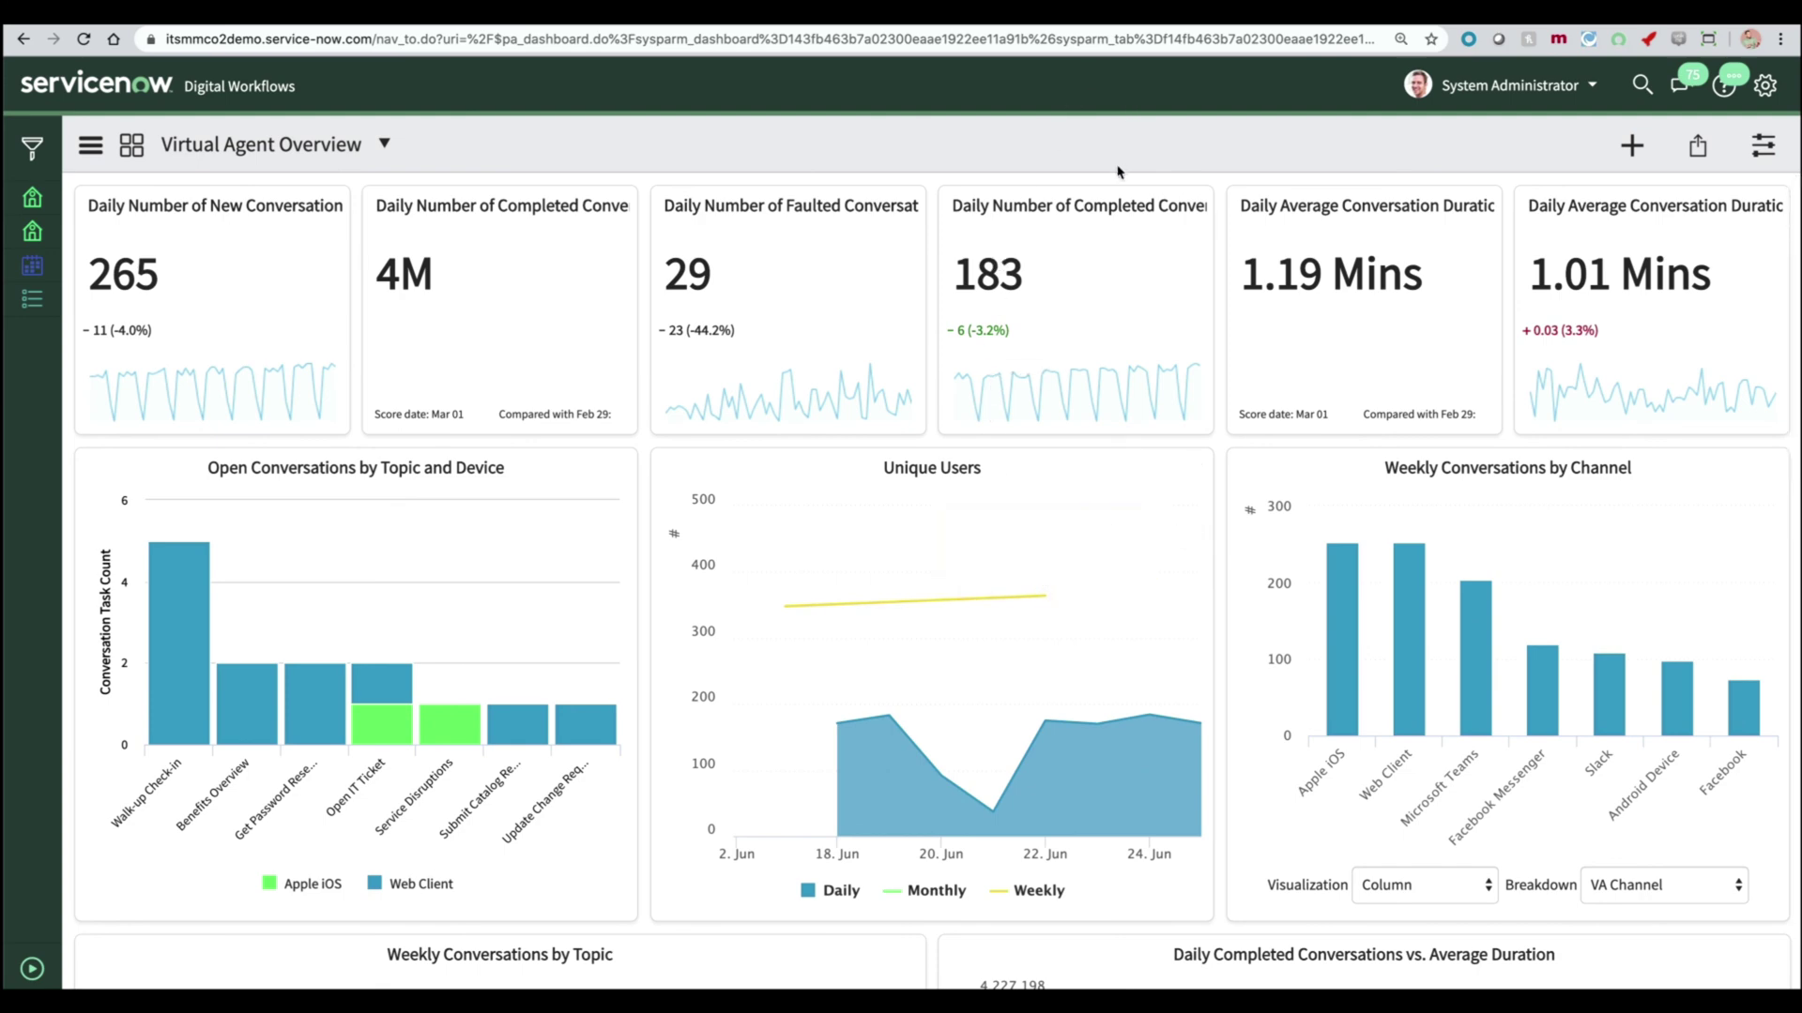
pyautogui.moveTo(1113, 414)
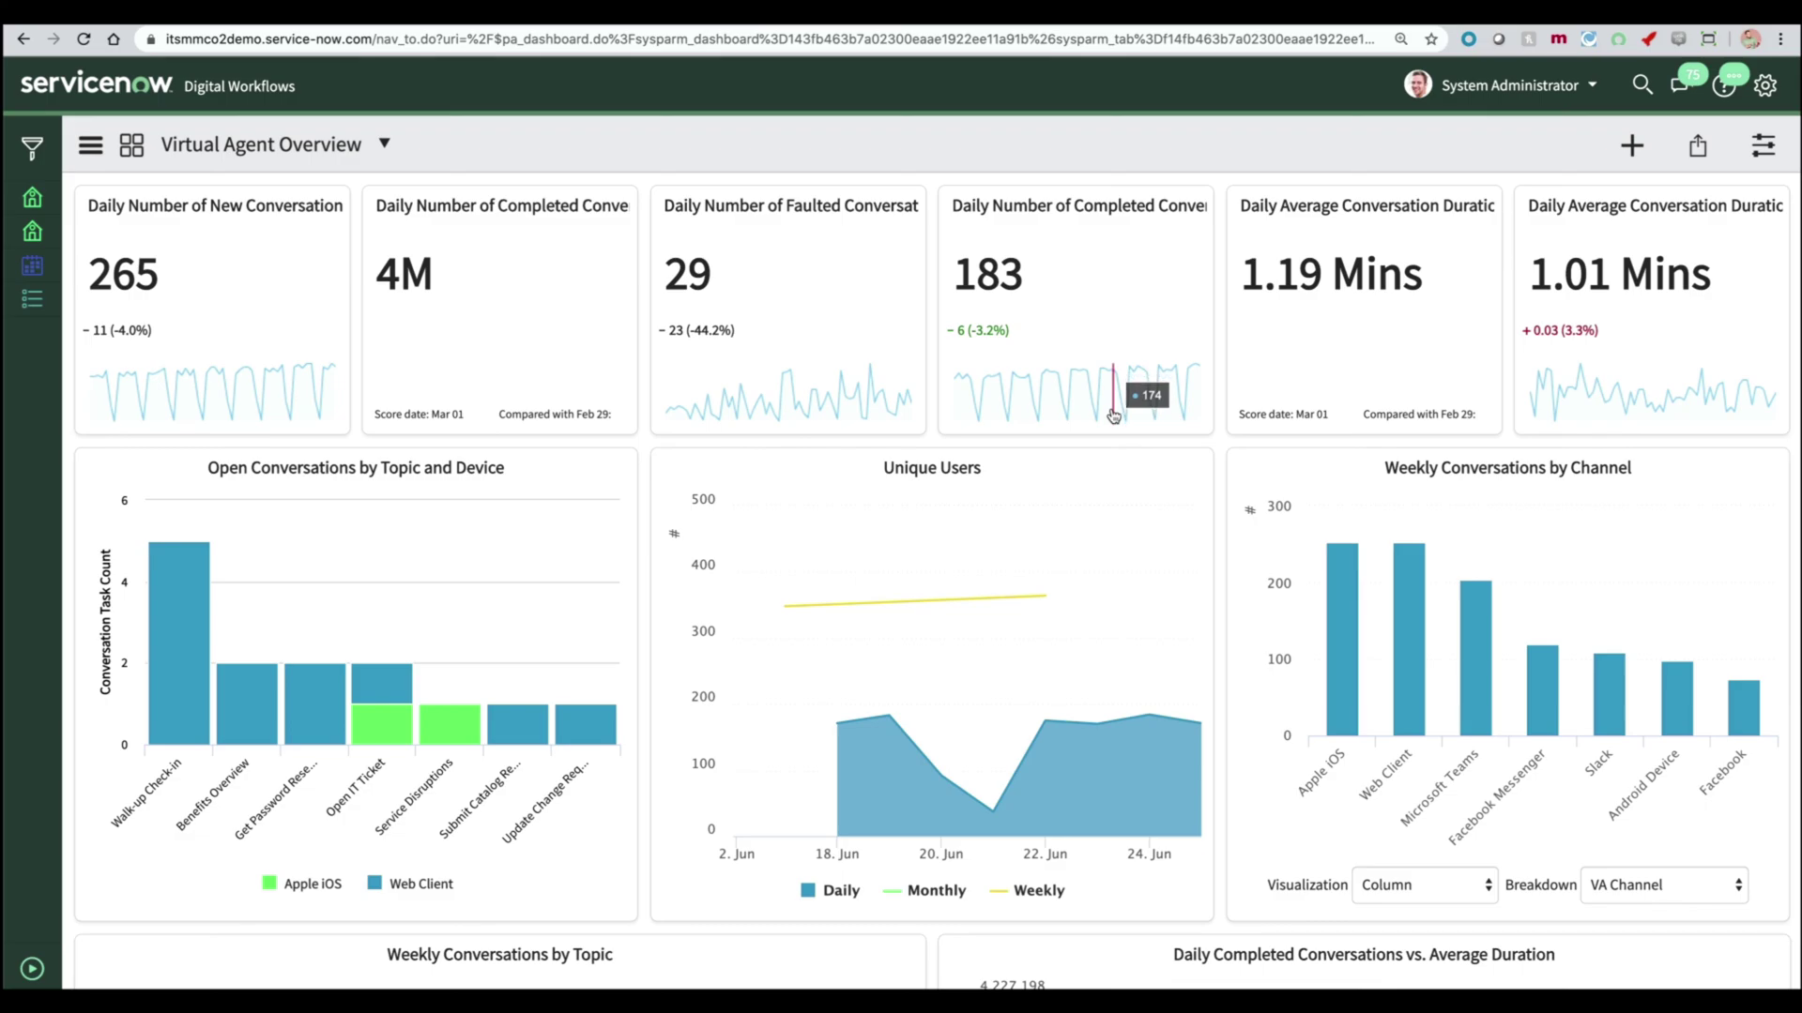